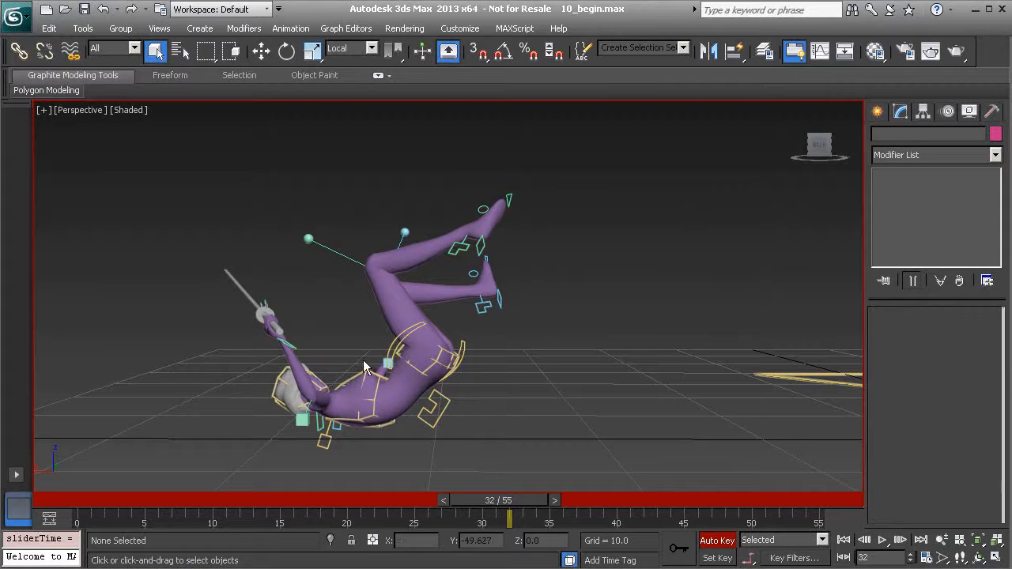
Select the purple character's center-of-gravity control (Anim_COG002) and rotate it at frame 32
alt+middle_drag(378, 364, 366, 349)
scroll(336, 359, up, 8)
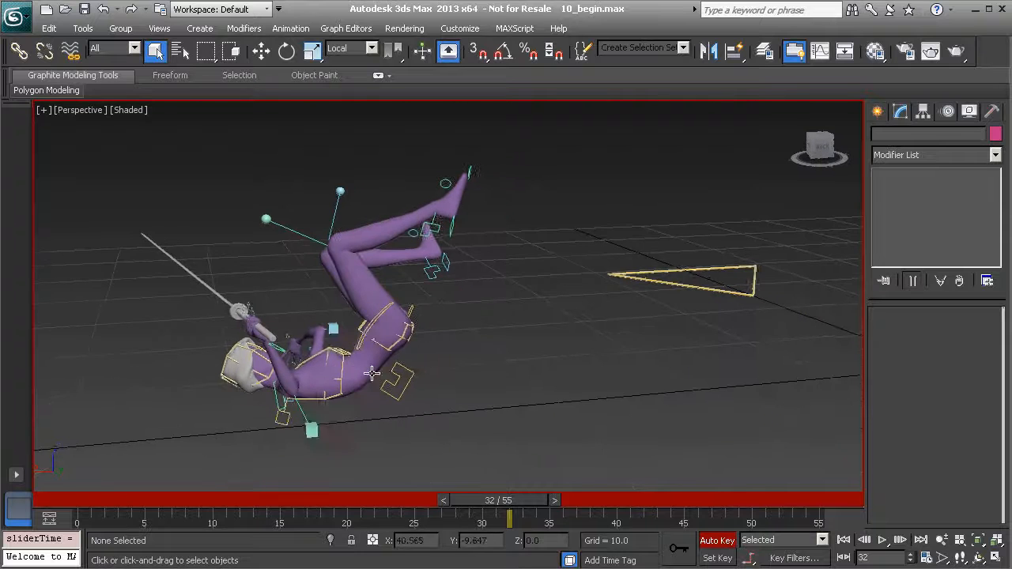
click(248, 326)
alt+middle_drag(293, 339, 380, 291)
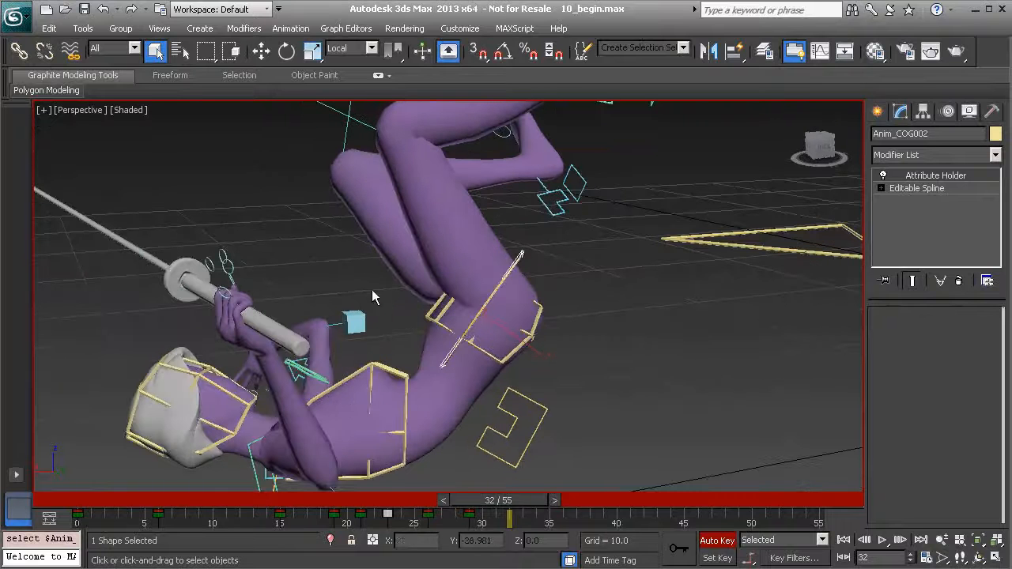
alt+middle_drag(440, 268, 453, 277)
drag(529, 502, 533, 502)
alt+middle_drag(433, 365, 466, 292)
key(e)
drag(472, 293, 444, 332)
alt+middle_drag(444, 332, 477, 273)
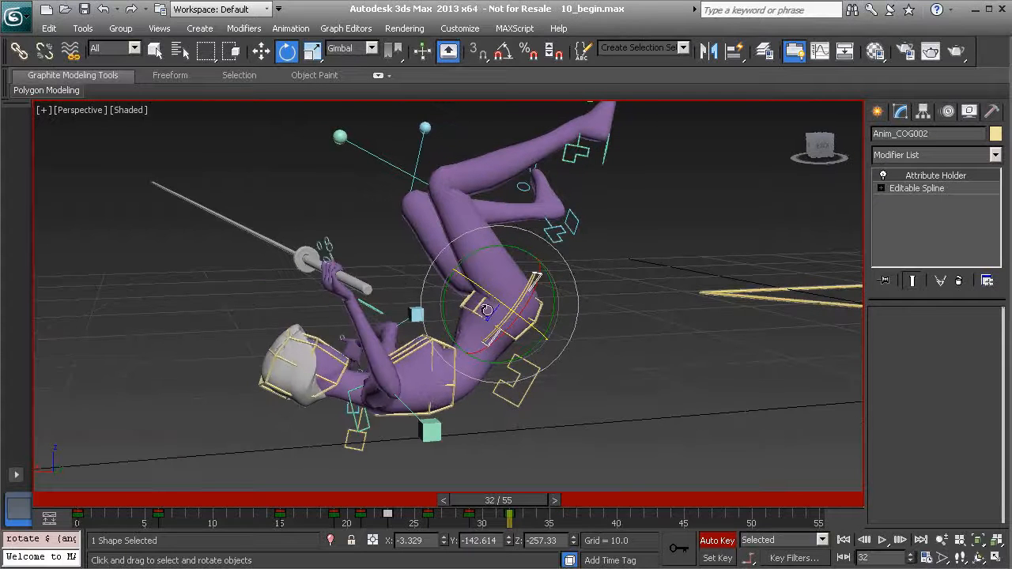
Refine the center-of-gravity control's rotation at frame 32, turning it about -6.9 degrees around Y
alt+middle_drag(466, 326, 516, 302)
alt+middle_drag(522, 339, 455, 320)
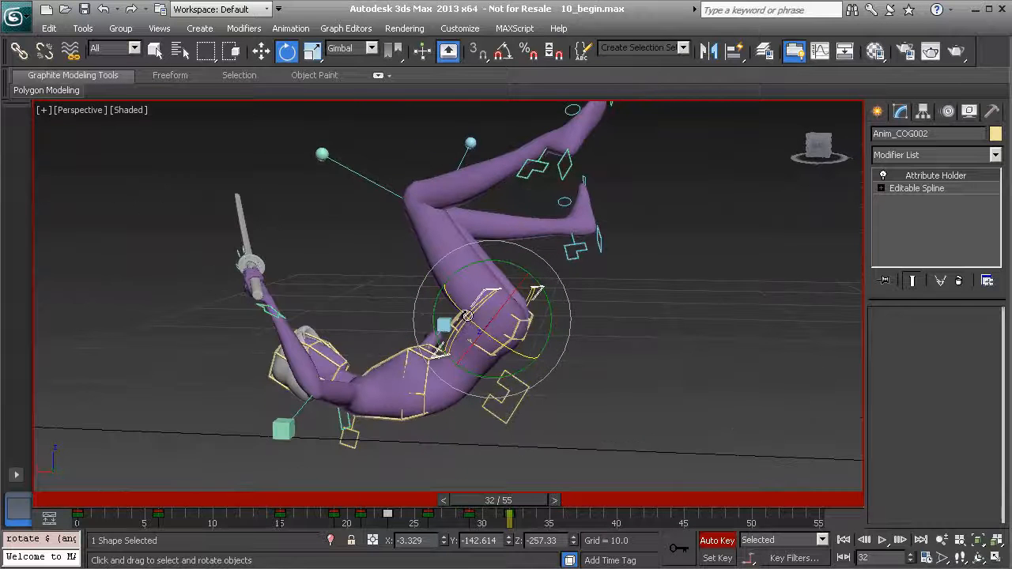
drag(467, 318, 468, 321)
alt+middle_drag(468, 322, 504, 415)
mouse_move(532, 502)
mouse_down()
mouse_move(469, 499)
mouse_move(528, 502)
mouse_up()
key(e)
drag(514, 273, 491, 266)
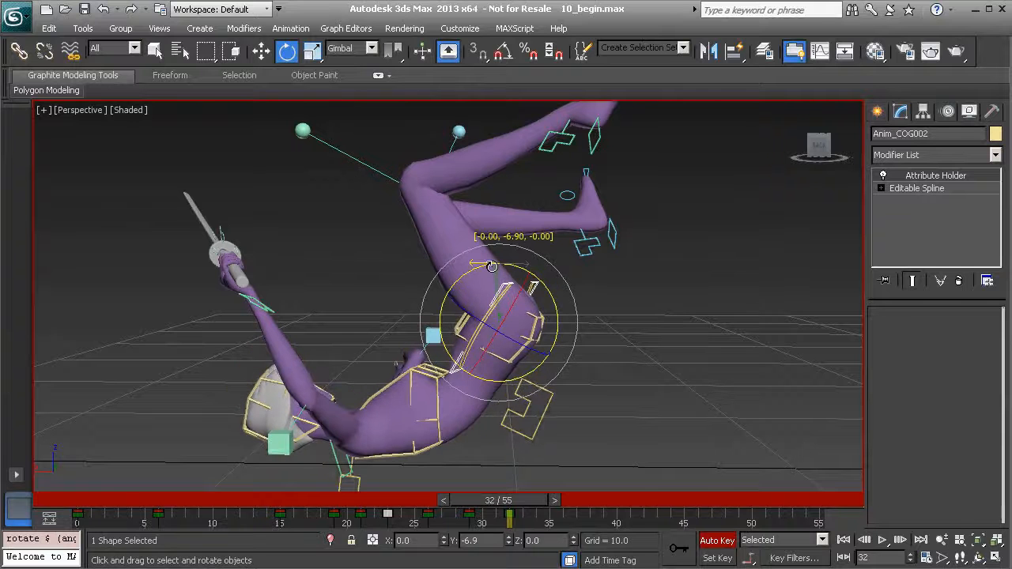
Adjust the rotation of the center-of-gravity control once more and shift its position slightly at frame 32
mouse_move(522, 509)
mouse_down()
mouse_move(466, 495)
mouse_move(525, 501)
mouse_up()
key(e)
alt+middle_drag(382, 332, 542, 337)
alt+middle_drag(451, 314, 531, 278)
drag(531, 279, 538, 303)
alt+middle_drag(538, 303, 491, 303)
key(w)
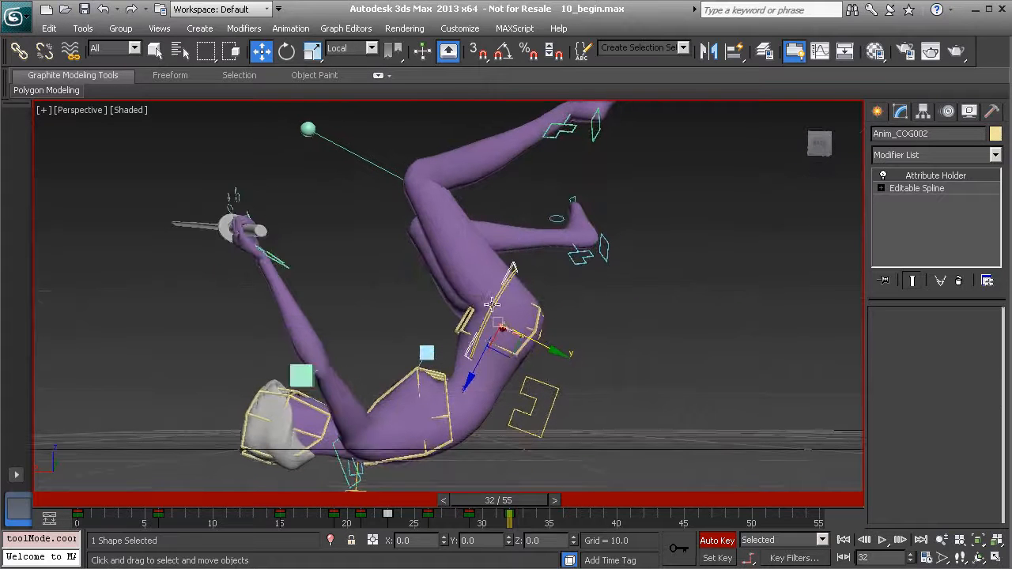
drag(513, 354, 510, 343)
click(558, 315)
Select the left leg control (Anim_L_Leg002) and move the foot inward at frame 32
alt+middle_drag(531, 276, 585, 212)
click(591, 207)
drag(584, 212, 522, 170)
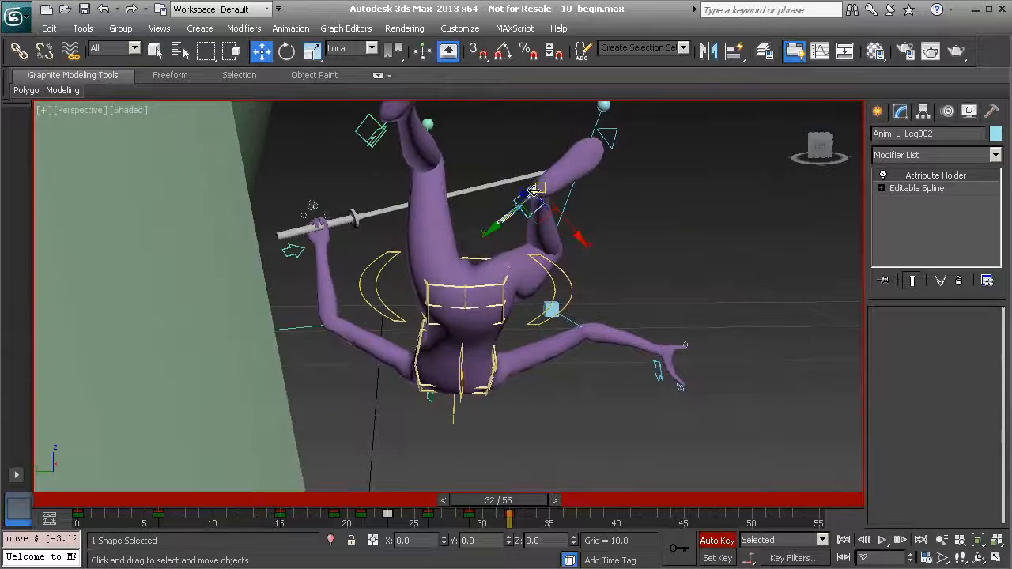
drag(533, 191, 518, 180)
alt+middle_drag(577, 217, 542, 224)
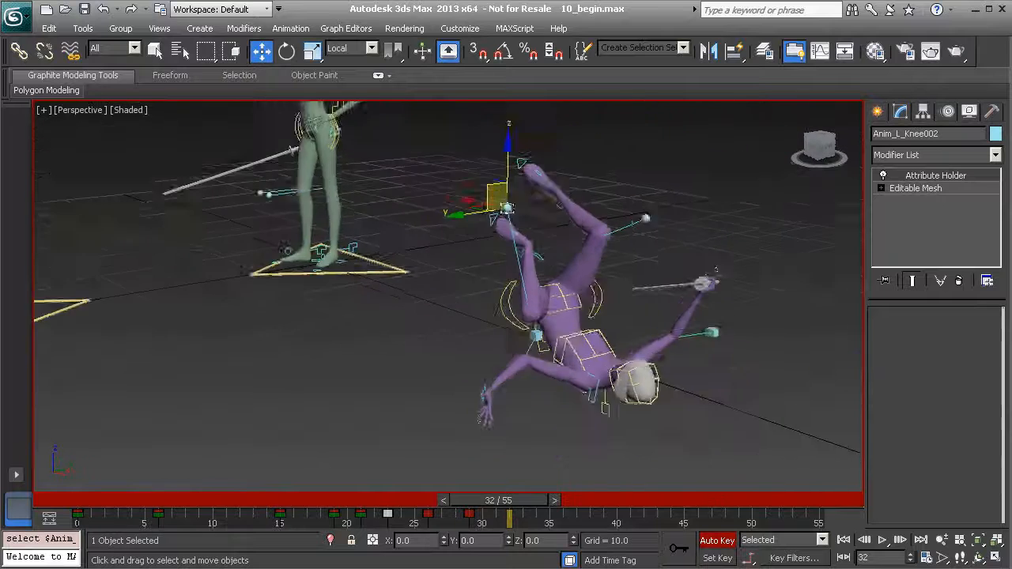
Move the left knee control (Anim_L_Knee002) to redirect the bent left knee at frame 32
click(500, 219)
drag(506, 218, 563, 300)
alt+middle_drag(553, 253, 528, 271)
scroll(485, 294, up, 5)
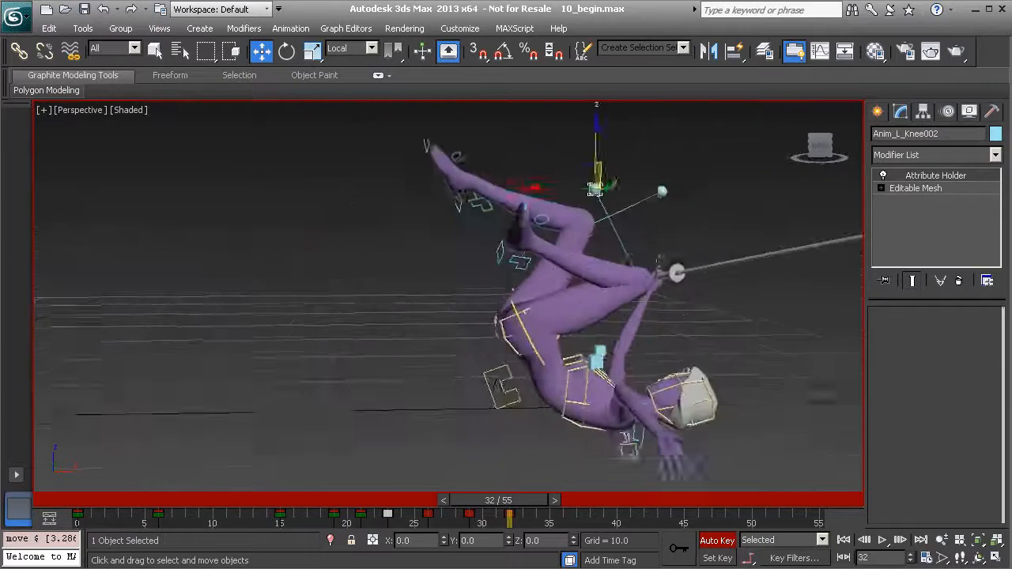
Select the left leg control again and reposition the foot to refine the leg's bend
click(574, 235)
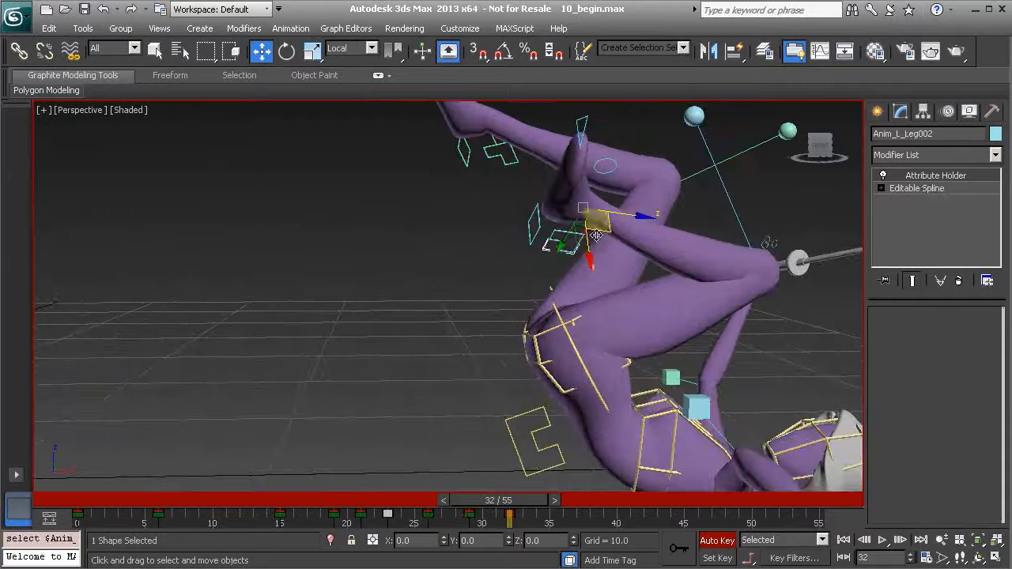
drag(582, 207, 655, 186)
alt+middle_drag(654, 187, 642, 428)
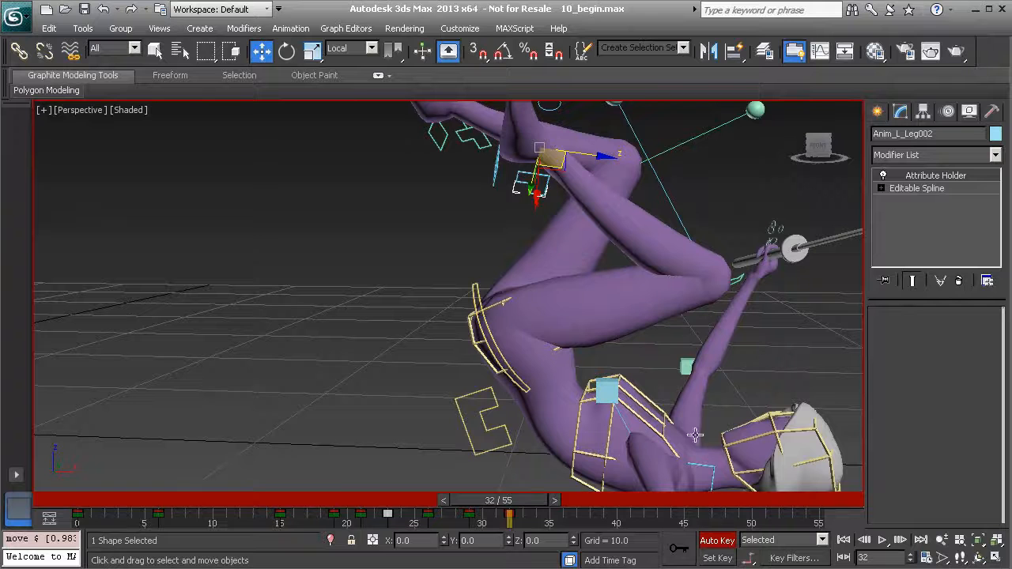
alt+middle_drag(524, 348, 504, 240)
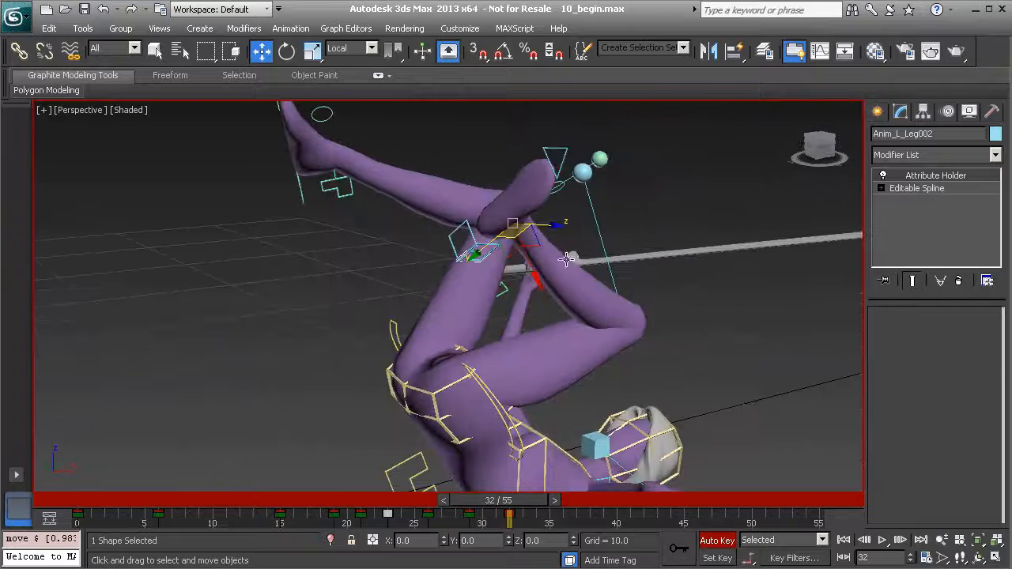
Rotate the left leg control so the left foot follows the line of the shin at frame 32
key(e)
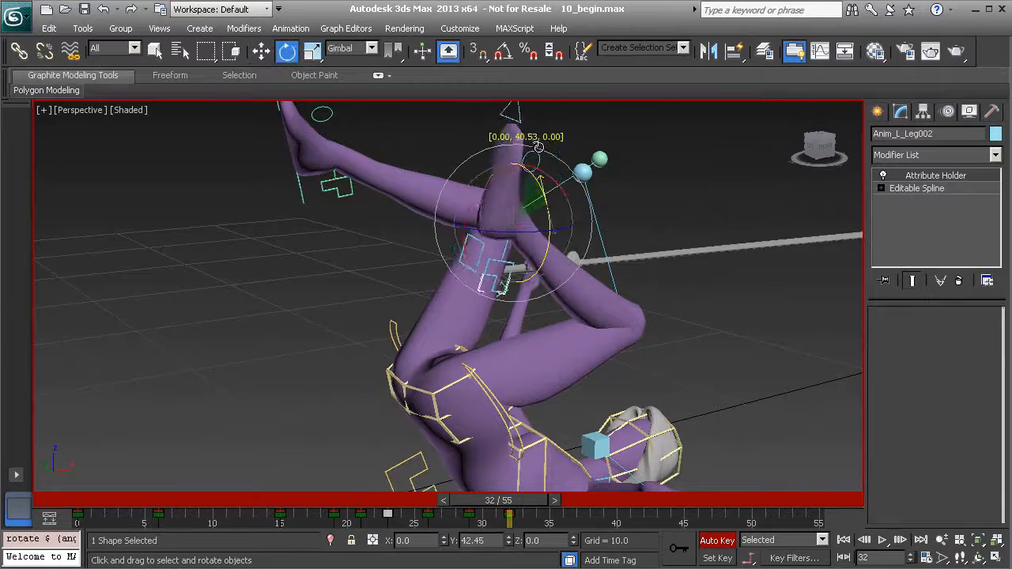
drag(551, 211, 530, 237)
alt+middle_drag(530, 237, 495, 346)
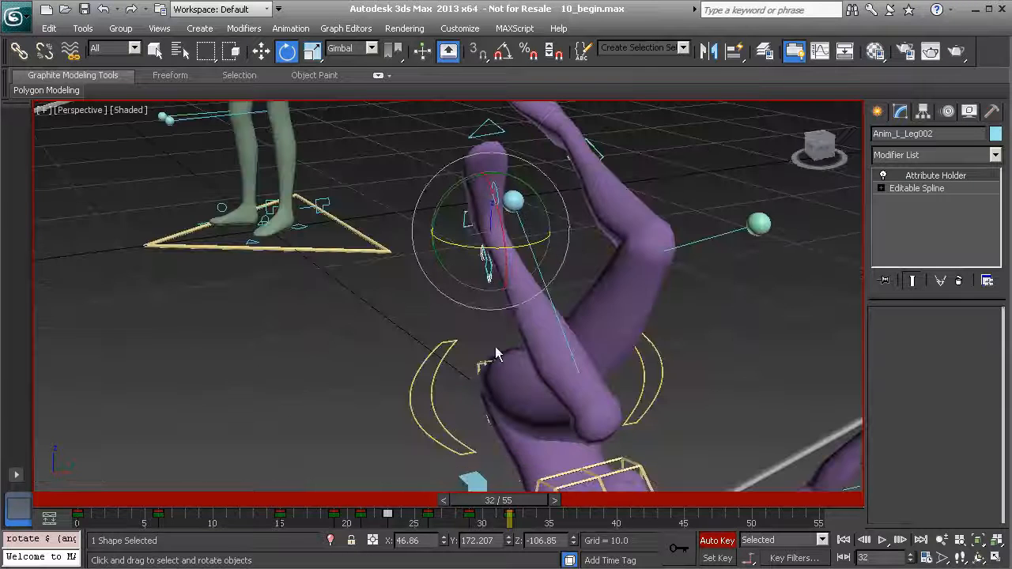
alt+middle_drag(644, 301, 619, 302)
alt+middle_drag(505, 263, 702, 351)
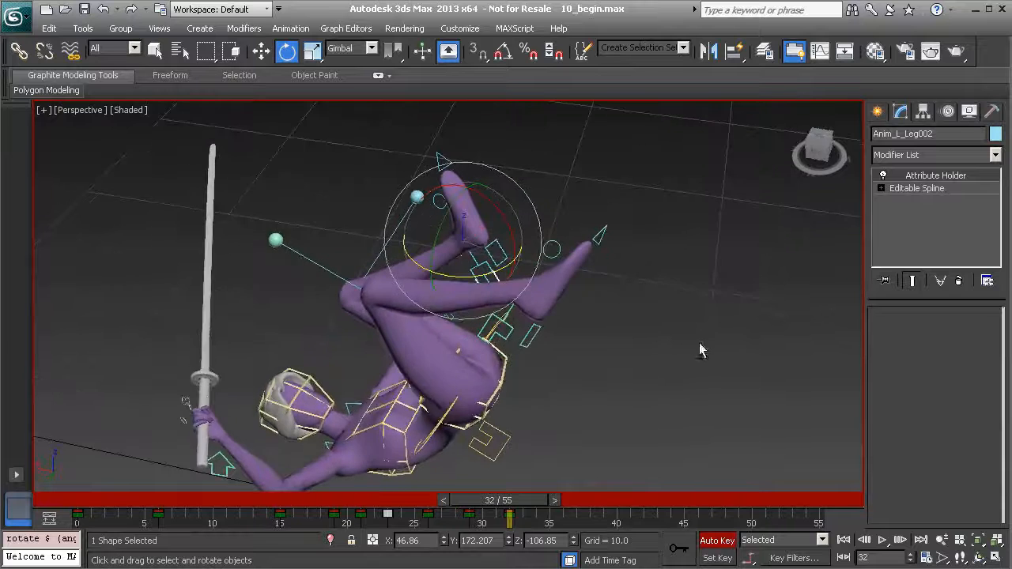
Select the right leg control (Anim_R_Leg002) and move the right foot at frame 32
alt+middle_drag(501, 361, 533, 334)
click(564, 286)
alt+middle_drag(564, 286, 559, 274)
key(w)
drag(555, 258, 450, 249)
alt+middle_drag(450, 249, 509, 238)
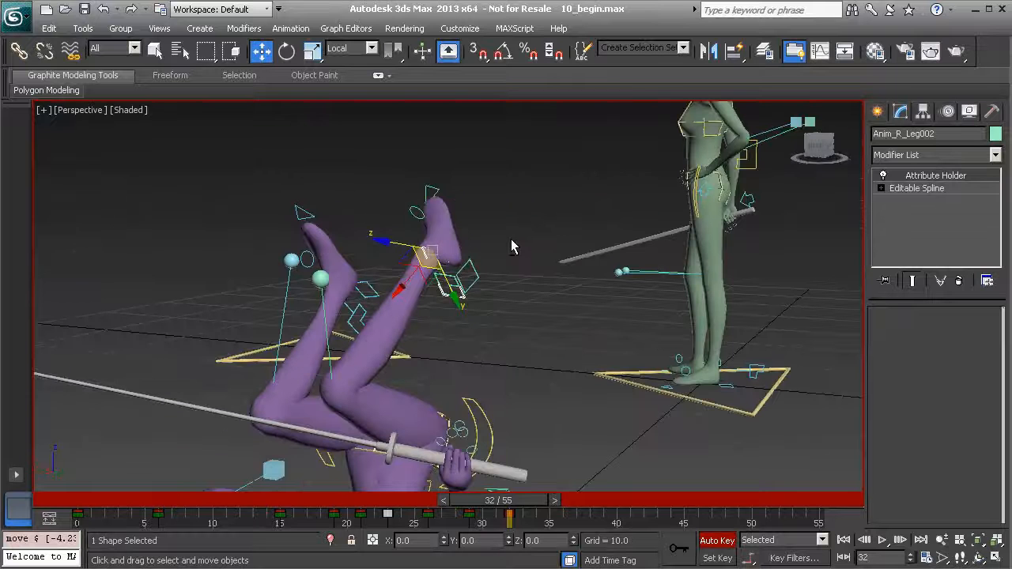
Rotate the right leg control around two axes to reorient the right foot
key(e)
drag(459, 248, 491, 286)
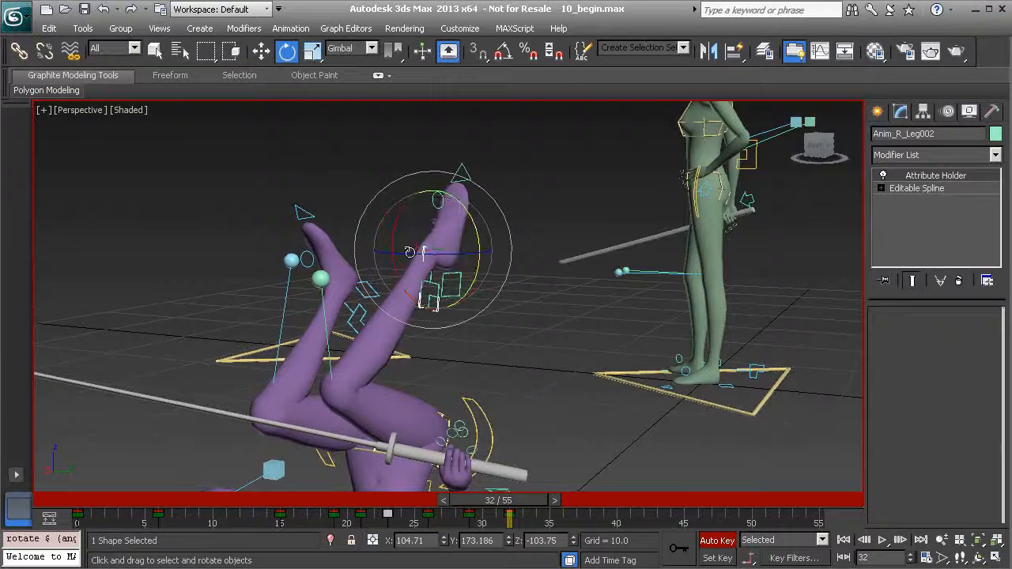
drag(393, 231, 442, 403)
alt+middle_drag(475, 332, 398, 319)
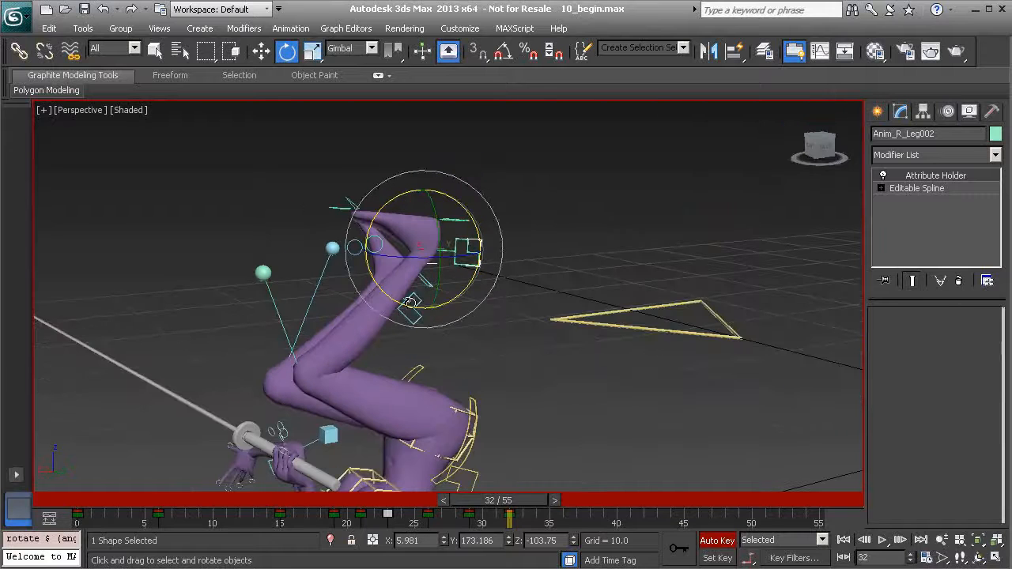
Move the right leg control toward the head to bend the right knee more
key(w)
alt+middle_drag(417, 279, 367, 262)
drag(446, 268, 369, 297)
alt+middle_drag(369, 297, 323, 250)
Lower the right knee control (Anim_R_Knee002) to redirect the right knee
click(340, 260)
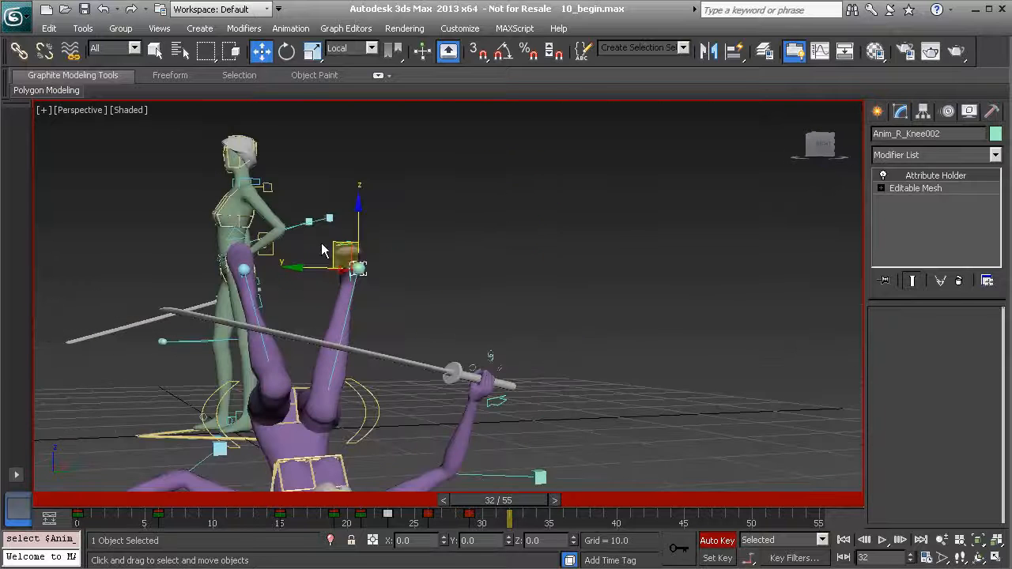
drag(334, 241, 368, 350)
mouse_move(375, 261)
alt+middle_down()
mouse_move(397, 280)
mouse_move(394, 262)
alt+middle_up()
Rotate the right leg control about 11 degrees around X to turn the right foot
click(387, 274)
key(e)
drag(393, 262, 410, 273)
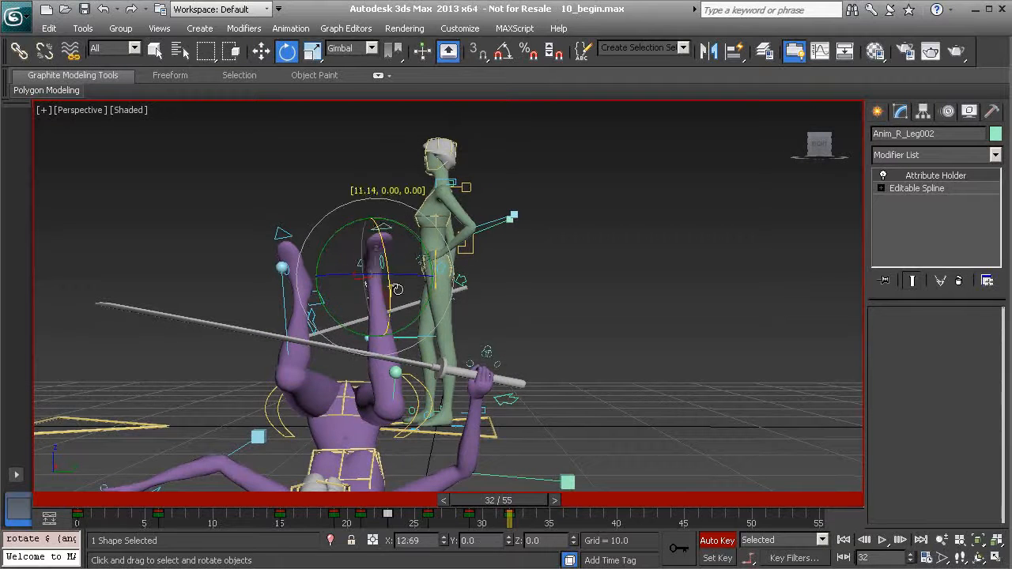
alt+middle_drag(377, 322, 395, 302)
Shift the right leg control sideways and toward the head to refine the right foot's position
key(w)
drag(373, 278, 388, 279)
alt+middle_drag(416, 311, 316, 323)
drag(369, 293, 346, 298)
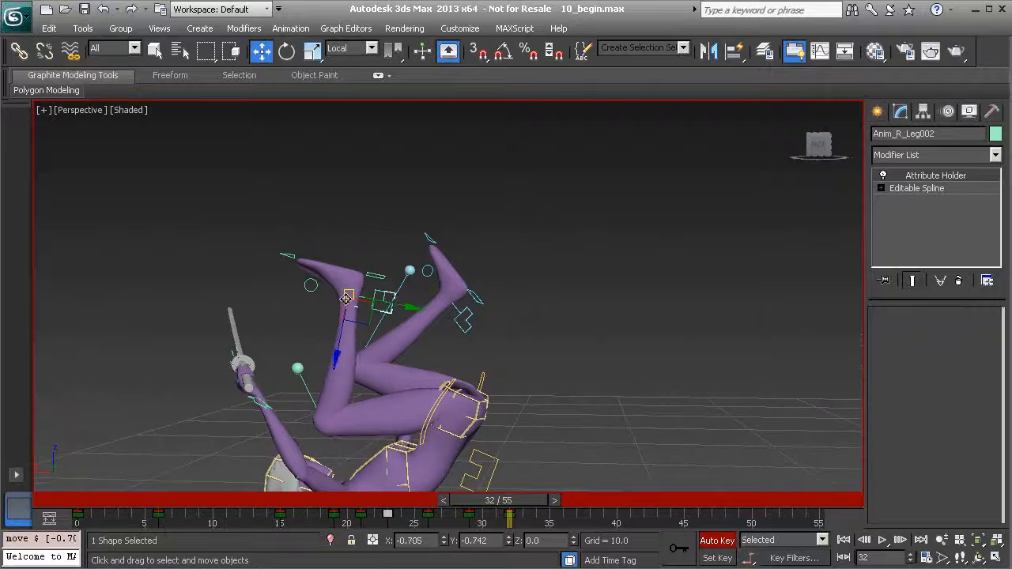
Tilt the right foot with the right leg control and raise it slightly at frame 32
alt+middle_drag(346, 298, 316, 332)
key(e)
drag(315, 336, 318, 323)
alt+middle_drag(471, 316, 382, 298)
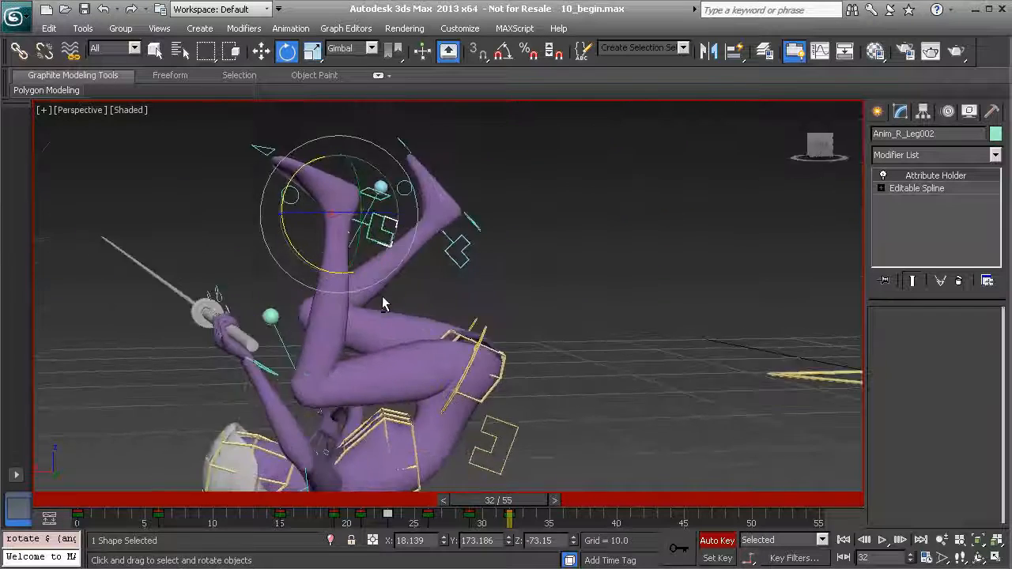
key(w)
drag(352, 236, 359, 210)
alt+middle_drag(366, 225, 648, 314)
Select the hip control (Anim_Hip002) and rotate it about -17 degrees around X at frame 32
click(460, 269)
mouse_move(510, 500)
mouse_down()
mouse_move(482, 501)
mouse_move(521, 501)
mouse_up()
key(w)
alt+middle_drag(487, 451, 475, 387)
mouse_move(509, 500)
mouse_down()
mouse_move(528, 501)
mouse_move(509, 501)
mouse_up()
click(484, 361)
alt+middle_drag(483, 361, 500, 377)
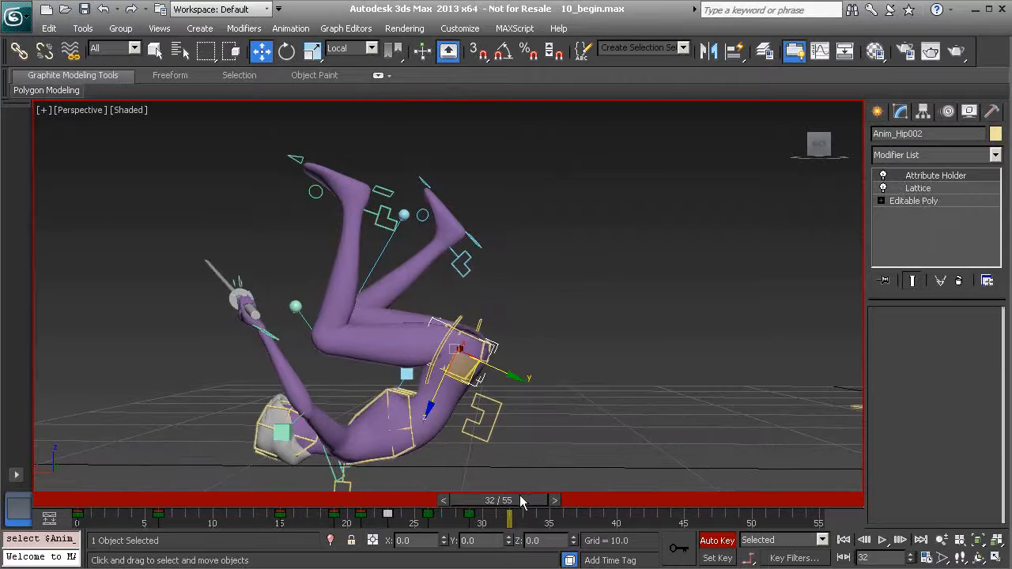
key(e)
drag(504, 319, 481, 305)
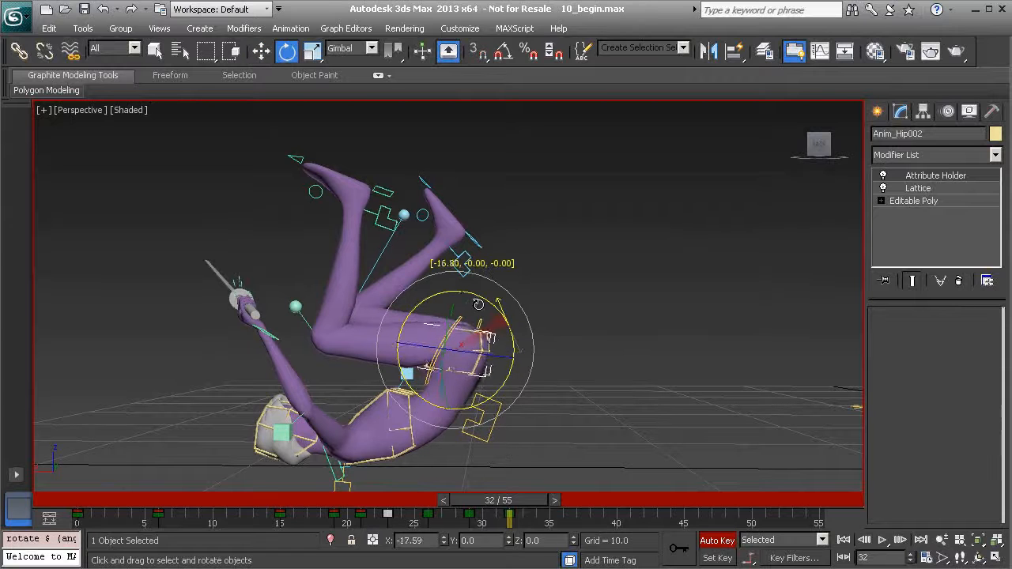
Move the hip control and rotate it about -7 degrees more around X, checking the motion against neighbouring frames
key(w)
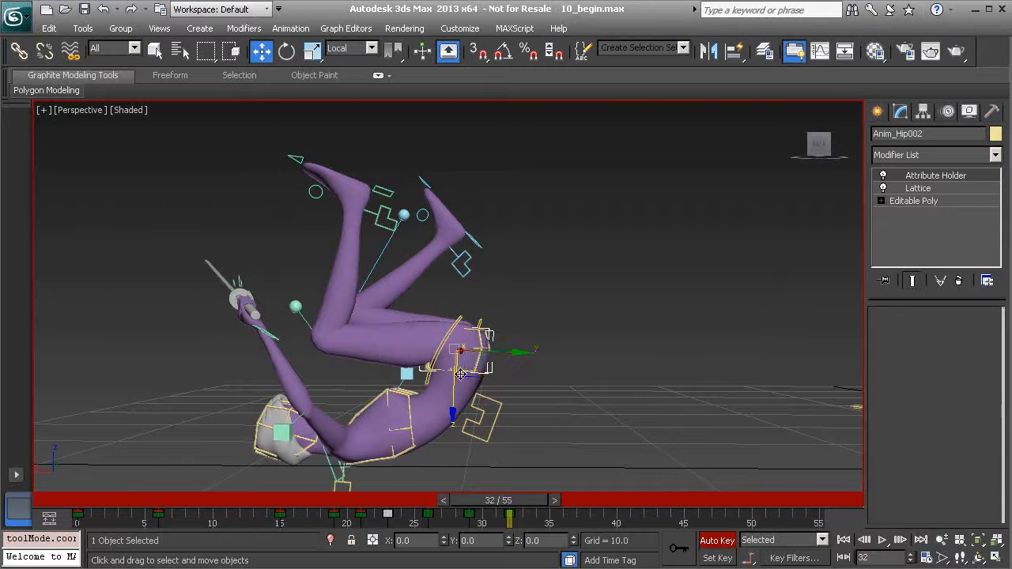
mouse_move(479, 373)
mouse_down()
mouse_move(467, 367)
mouse_move(499, 374)
mouse_up()
key(e)
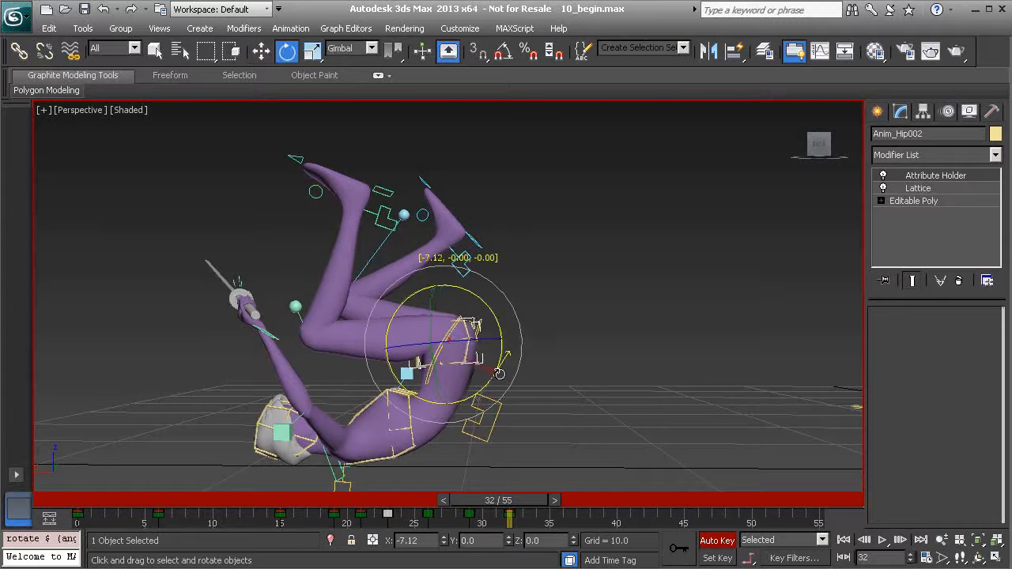
mouse_move(521, 515)
mouse_down()
mouse_move(510, 514)
mouse_move(539, 512)
mouse_move(484, 514)
mouse_move(520, 513)
mouse_move(510, 499)
mouse_move(529, 501)
mouse_up()
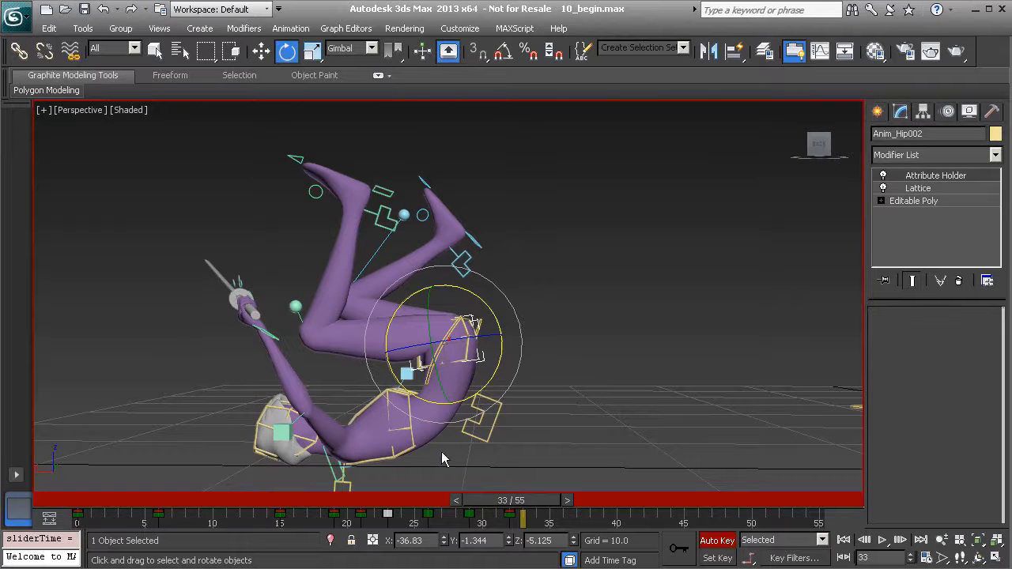
mouse_move(531, 499)
mouse_down()
mouse_move(395, 500)
mouse_move(526, 509)
mouse_up()
key(e)
alt+middle_drag(540, 275, 479, 332)
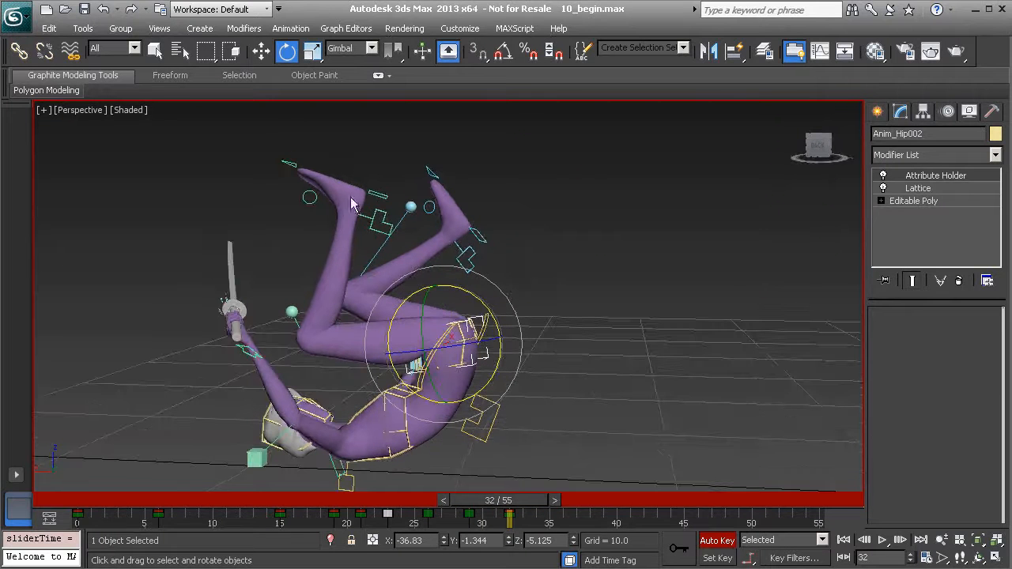
Add the leg, knee, hand and elbow controls to the hip selection and move all ten selected controls together at frame 32
ctrl+click(381, 222)
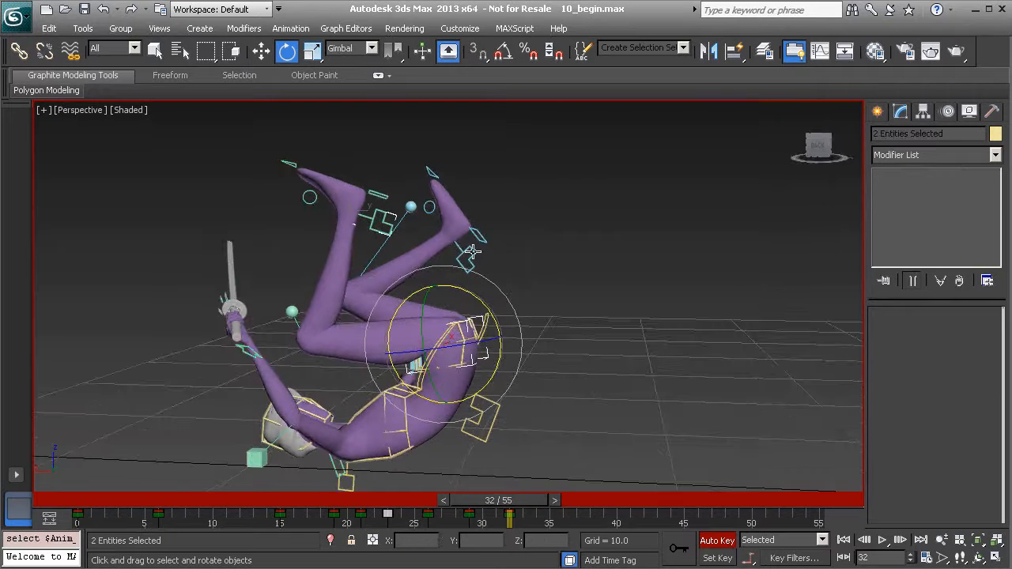
alt+middle_drag(511, 279, 388, 330)
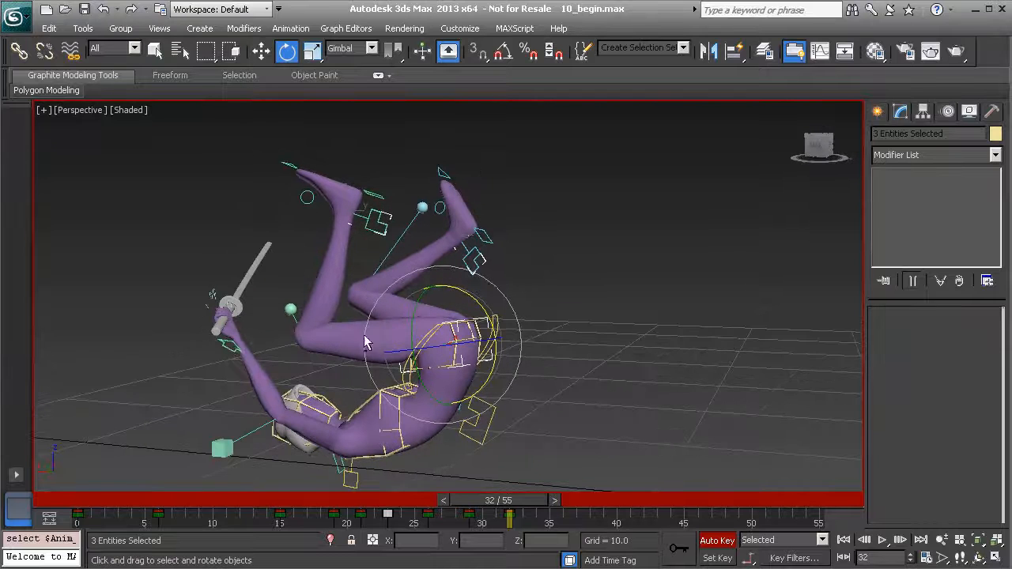
alt+middle_drag(268, 346, 269, 419)
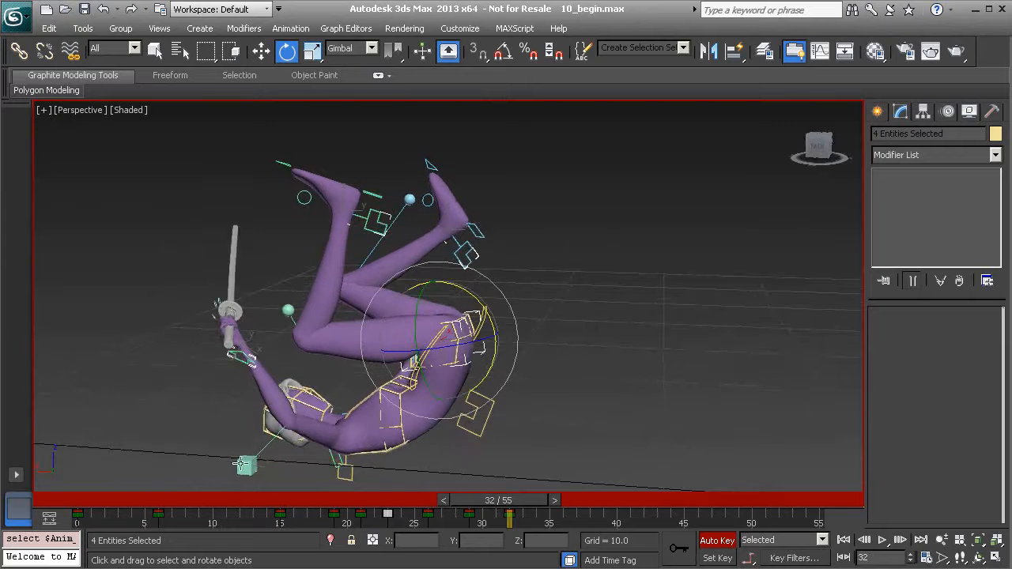
alt+middle_drag(482, 345, 521, 339)
ctrl+click(364, 223)
alt+middle_drag(230, 371, 352, 378)
alt+middle_drag(267, 400, 255, 395)
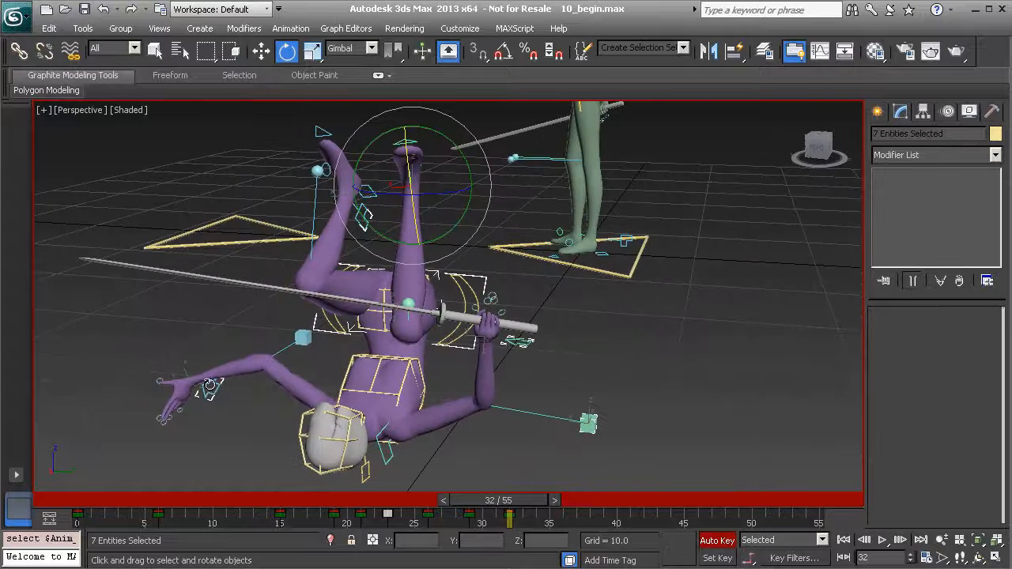
alt+middle_drag(301, 334, 340, 170)
ctrl+click(340, 167)
alt+middle_drag(340, 168, 263, 306)
alt+middle_drag(353, 319, 400, 324)
key(w)
drag(399, 323, 365, 323)
Go to frame 36, select the center-of-gravity control and rotate it to continue the backward roll
mouse_move(522, 499)
mouse_down()
mouse_move(509, 501)
mouse_move(557, 508)
mouse_move(393, 474)
mouse_move(561, 511)
mouse_move(495, 491)
mouse_move(534, 500)
mouse_up()
alt+middle_drag(427, 359, 478, 376)
mouse_move(524, 512)
mouse_down()
mouse_move(447, 512)
mouse_move(535, 515)
mouse_up()
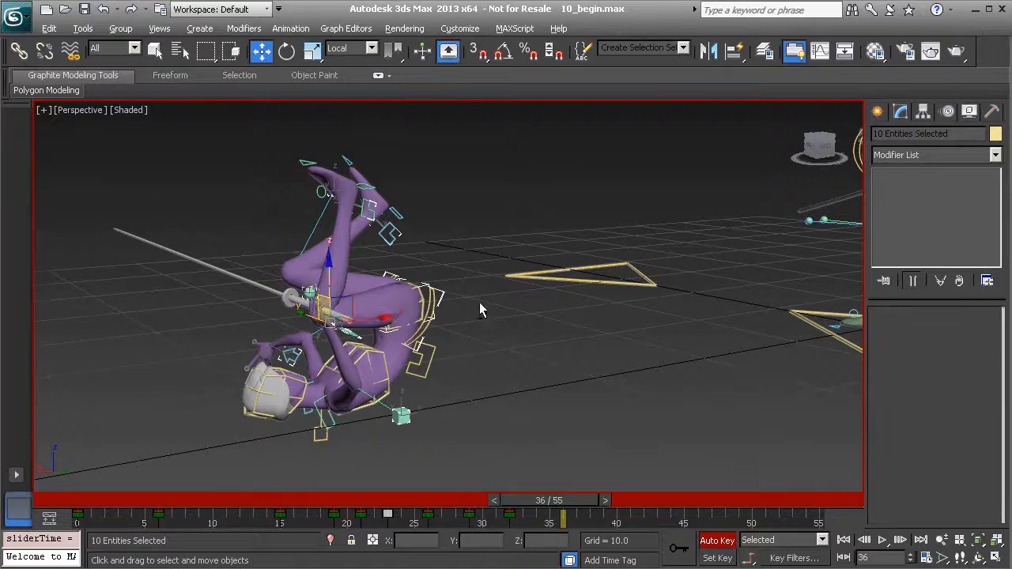
alt+middle_drag(480, 309, 335, 324)
alt+middle_drag(390, 301, 407, 357)
mouse_move(551, 503)
mouse_down()
mouse_move(466, 500)
mouse_move(607, 499)
mouse_move(445, 494)
mouse_move(545, 517)
mouse_up()
key(w)
alt+middle_drag(170, 332, 473, 293)
click(412, 332)
key(e)
drag(462, 283, 480, 319)
alt+middle_drag(480, 319, 422, 315)
Move the center-of-gravity control sideways at frame 36 to shift the body's position
key(w)
drag(409, 309, 488, 313)
drag(551, 500, 583, 514)
key(w)
alt+middle_drag(522, 373, 502, 360)
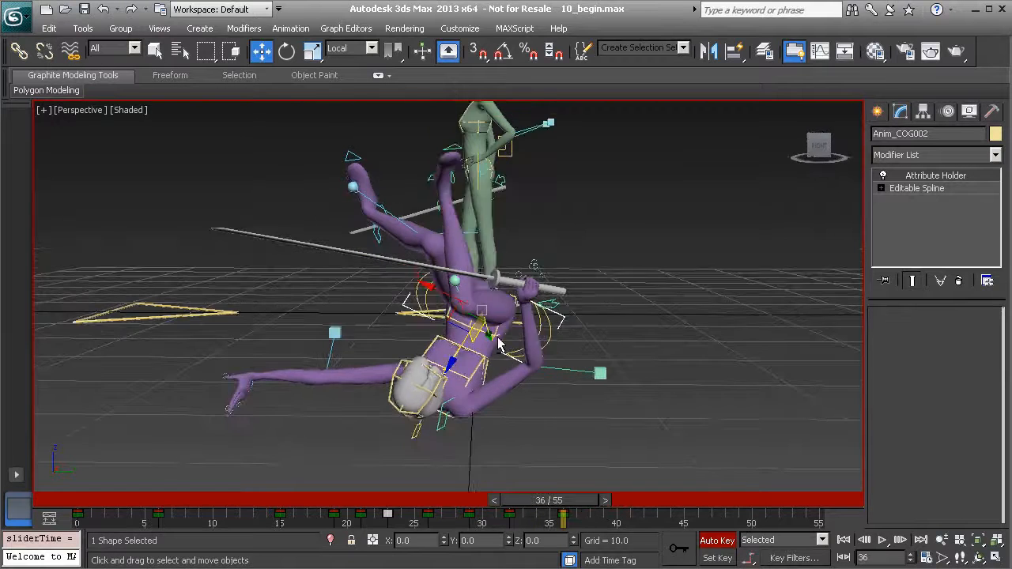
drag(474, 310, 456, 310)
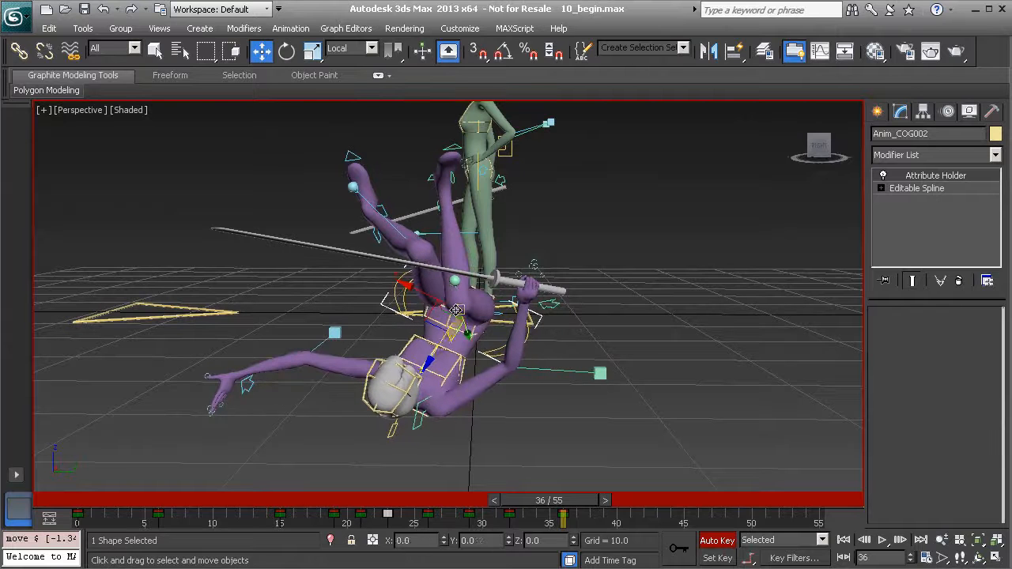
Rotate the center-of-gravity control about 3 degrees around Y at frame 36 and fine-tune the body's tilt
drag(485, 362, 492, 358)
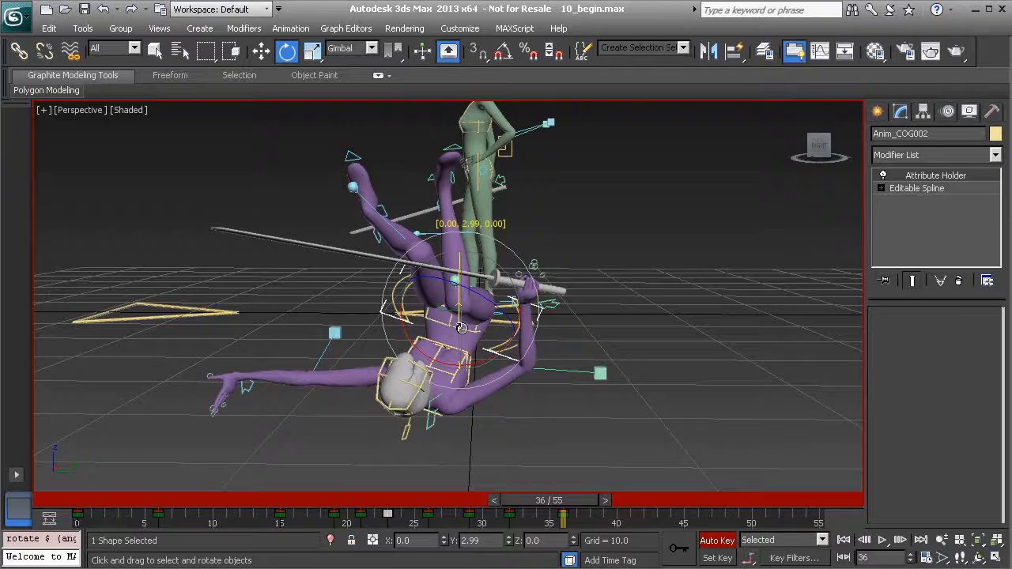
drag(587, 499, 586, 545)
key(e)
alt+middle_drag(545, 467, 495, 353)
drag(493, 354, 500, 346)
drag(494, 299, 498, 301)
mouse_move(575, 510)
mouse_down()
mouse_move(519, 500)
mouse_move(589, 506)
mouse_move(554, 512)
mouse_move(586, 516)
mouse_up()
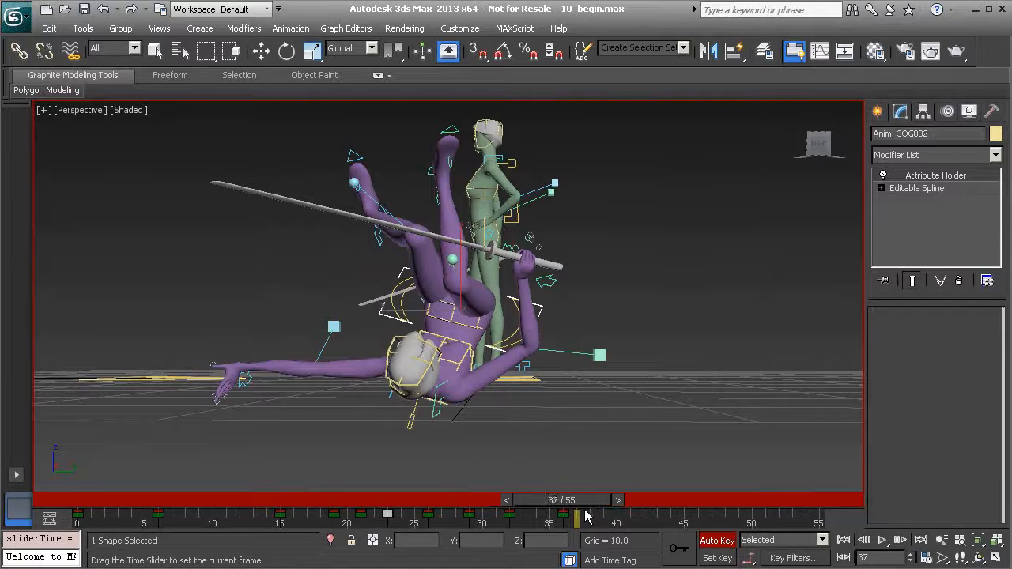
Move the center-of-gravity control slightly at frame 36 to reposition the hips between the shoulders and legs
key(e)
key(w)
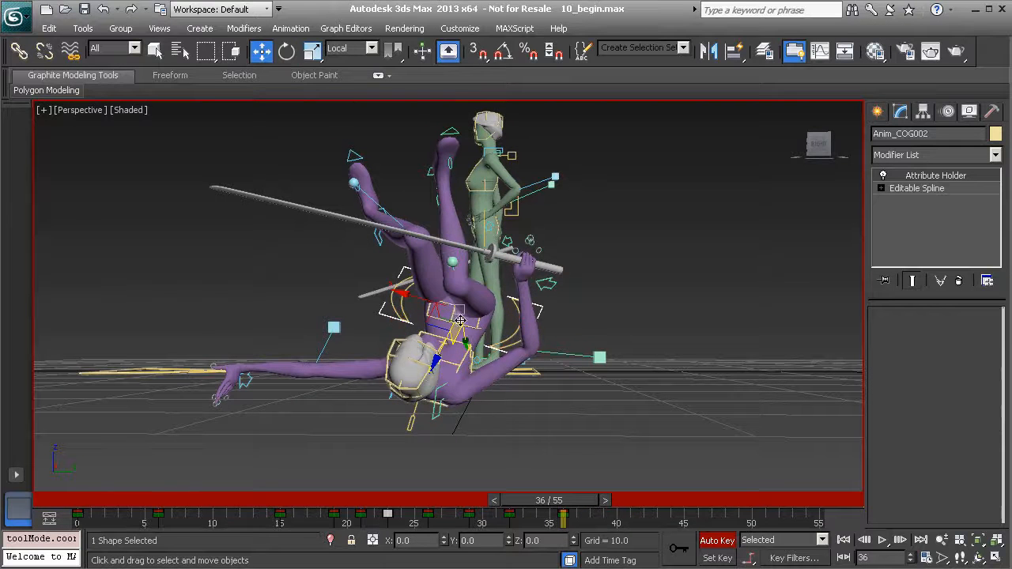
drag(459, 310, 451, 309)
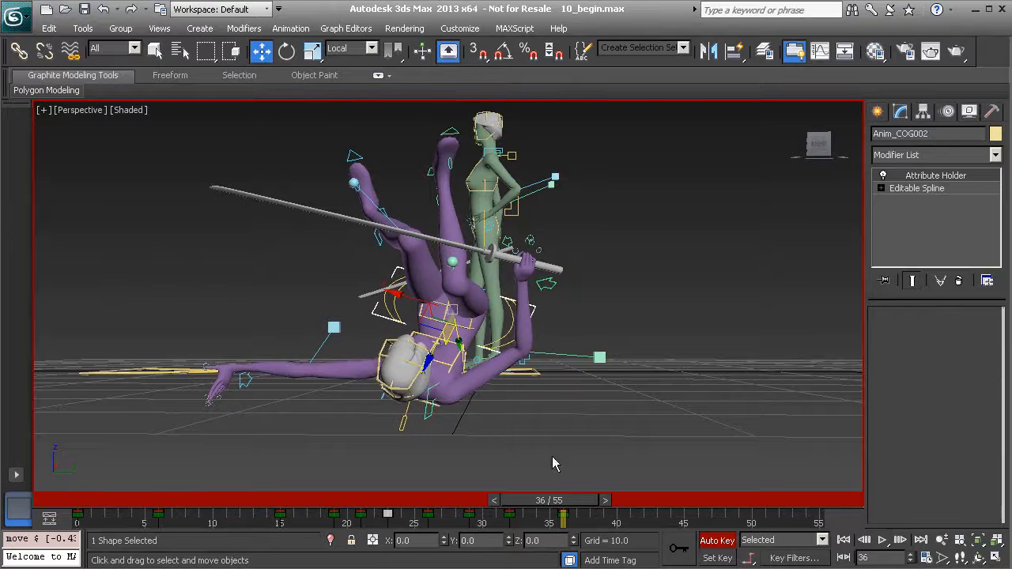
mouse_move(564, 502)
mouse_down()
mouse_move(523, 501)
mouse_move(574, 504)
mouse_move(548, 503)
mouse_move(564, 503)
mouse_up()
Select the right leg control at frame 36, then move and rotate it to swing the leg out over the sword hand
alt+middle_drag(545, 377, 514, 333)
alt+middle_drag(445, 175, 398, 199)
click(419, 233)
drag(399, 198, 539, 219)
key(e)
drag(555, 272, 445, 267)
alt+middle_drag(490, 288, 514, 267)
key(w)
drag(546, 221, 506, 267)
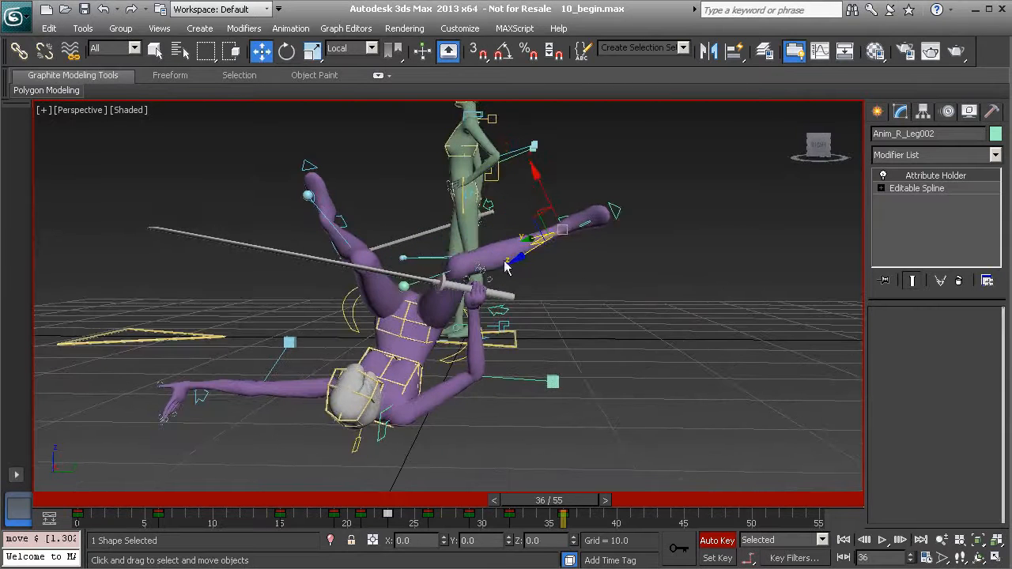
Move the right knee control toward the sword arm to straighten out the right knee's direction
click(400, 299)
alt+middle_drag(400, 299, 401, 294)
drag(401, 294, 456, 319)
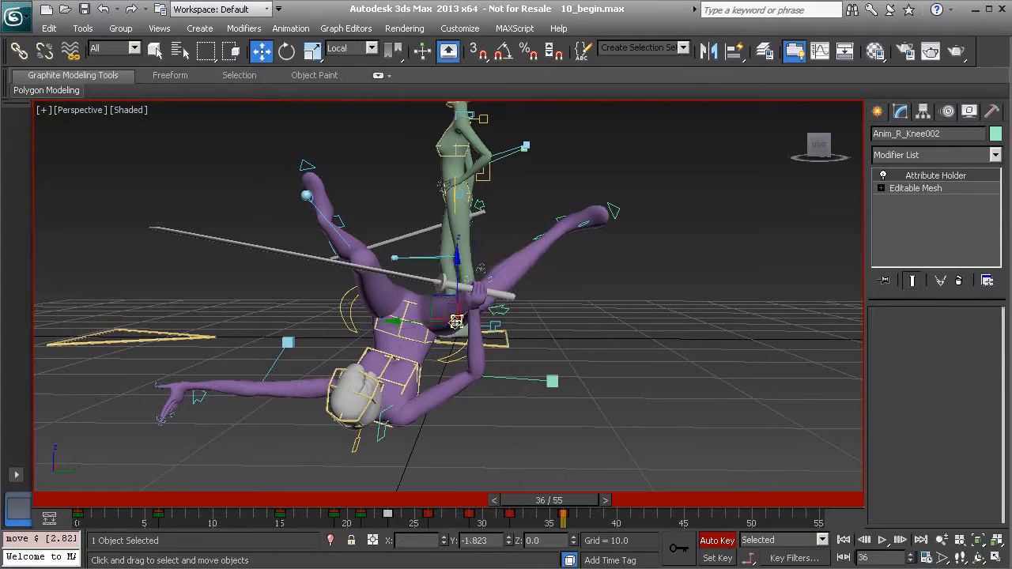
Select the right foot's control and rotate it slightly to align the foot with the extended leg
alt+middle_drag(522, 318, 625, 264)
click(598, 228)
key(e)
drag(551, 241, 545, 255)
alt+middle_drag(557, 269, 594, 268)
Move the left leg and left knee controls at frame 36 so the left leg follows the body's roll
alt+middle_drag(428, 282, 395, 238)
click(372, 231)
key(w)
drag(366, 218, 484, 193)
alt+middle_drag(485, 193, 426, 237)
click(554, 271)
drag(554, 270, 558, 273)
alt+middle_drag(558, 273, 445, 287)
Select the left leg control and rotate it to reorient the left foot at frame 36
mouse_move(594, 282)
alt+middle_down()
mouse_move(551, 276)
mouse_move(589, 269)
alt+middle_up()
click(577, 237)
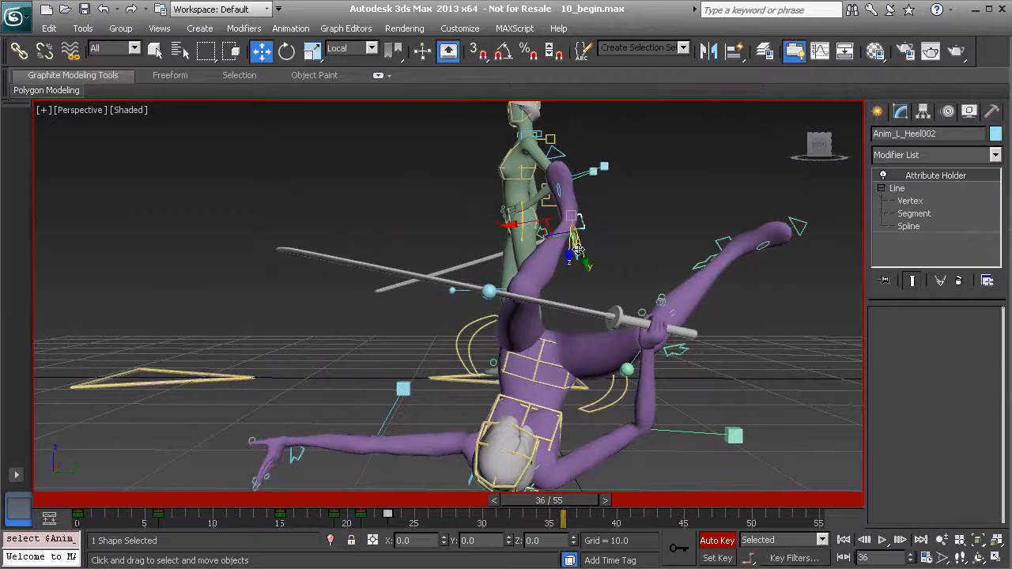
click(574, 250)
key(e)
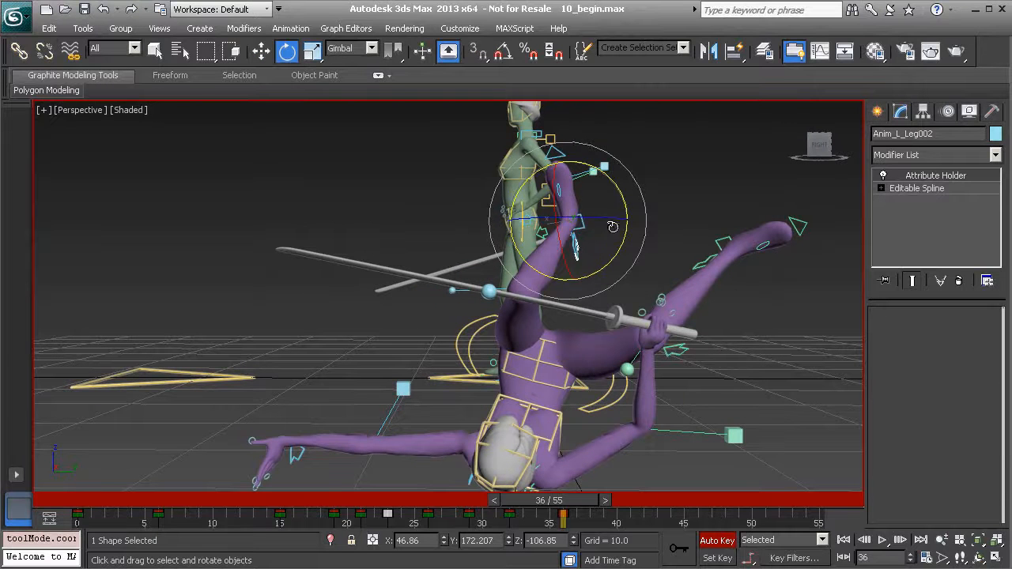
drag(624, 213, 633, 269)
alt+middle_drag(633, 260, 605, 318)
Rotate the right leg control and move it farther from the body at frame 36, checking against neighbouring frames
drag(554, 500, 596, 519)
key(e)
alt+middle_drag(600, 340, 619, 356)
alt+middle_drag(607, 263, 735, 305)
drag(605, 500, 580, 499)
drag(701, 270, 711, 286)
alt+middle_drag(711, 286, 666, 294)
key(w)
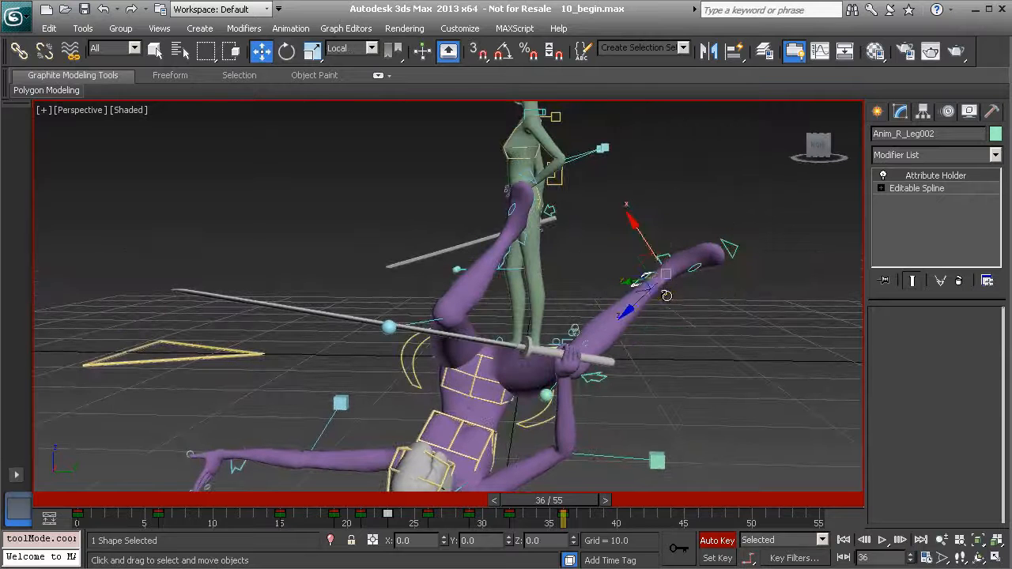
drag(665, 273, 693, 284)
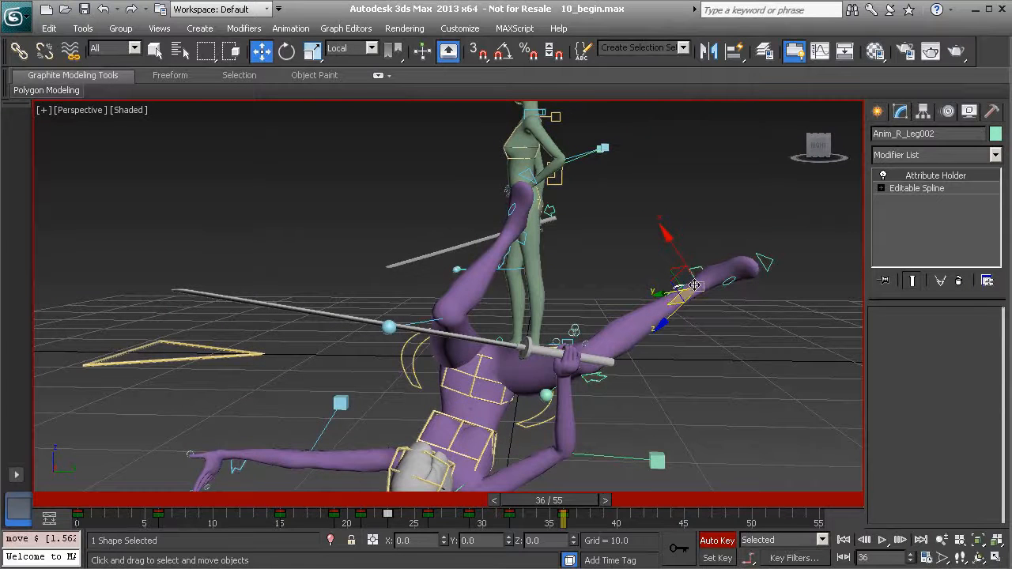
drag(554, 500, 568, 531)
key(w)
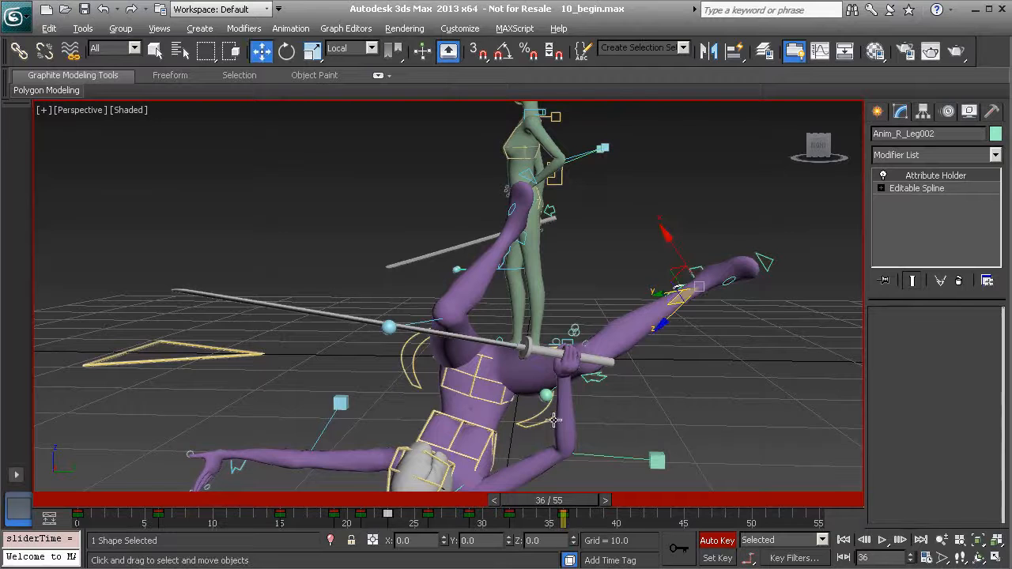
Select the hip control at frame 36, tilt it and nudge it to follow the spread legs
alt+middle_drag(546, 399, 580, 408)
drag(601, 527, 575, 508)
click(503, 409)
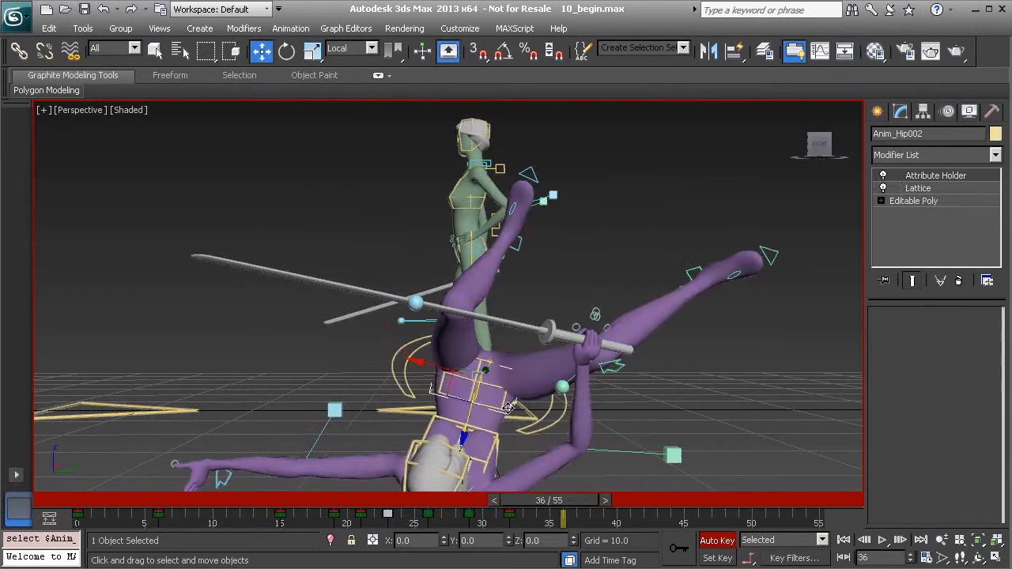
drag(529, 368, 533, 351)
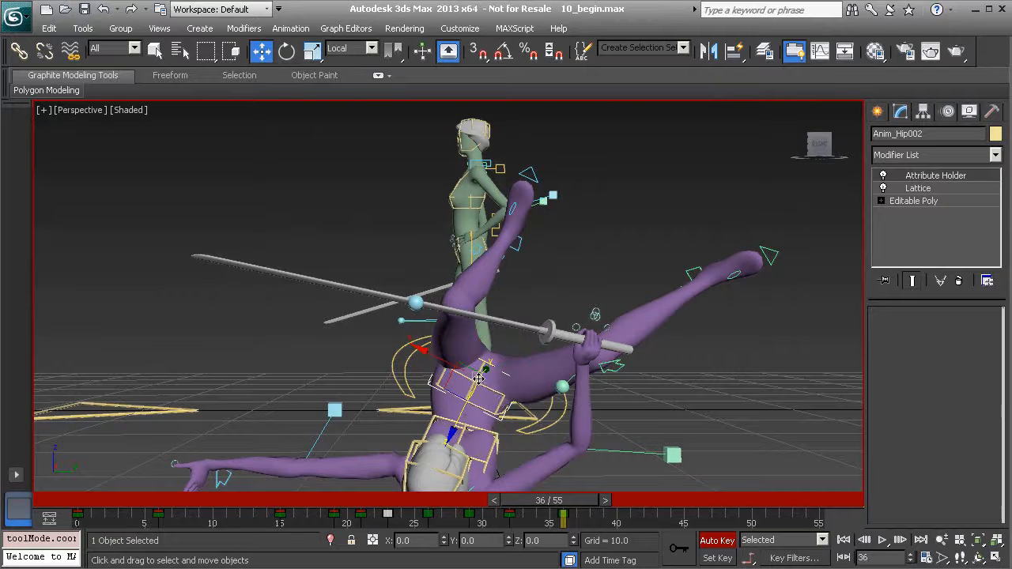
drag(479, 379, 492, 384)
mouse_move(573, 501)
mouse_down()
mouse_move(466, 500)
mouse_move(562, 501)
mouse_up()
key(w)
alt+middle_drag(545, 373, 561, 473)
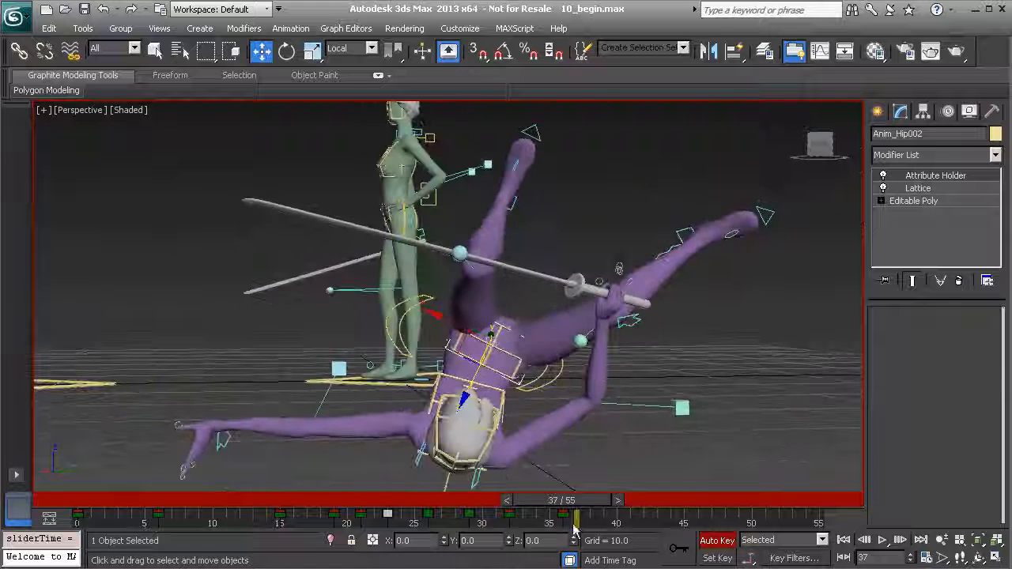
Return to frame 32, select the right arm control and rotate it about -10 degrees around Y
drag(581, 502, 509, 532)
key(w)
click(620, 320)
mouse_move(620, 321)
alt+middle_down()
mouse_move(534, 373)
mouse_move(613, 332)
alt+middle_up()
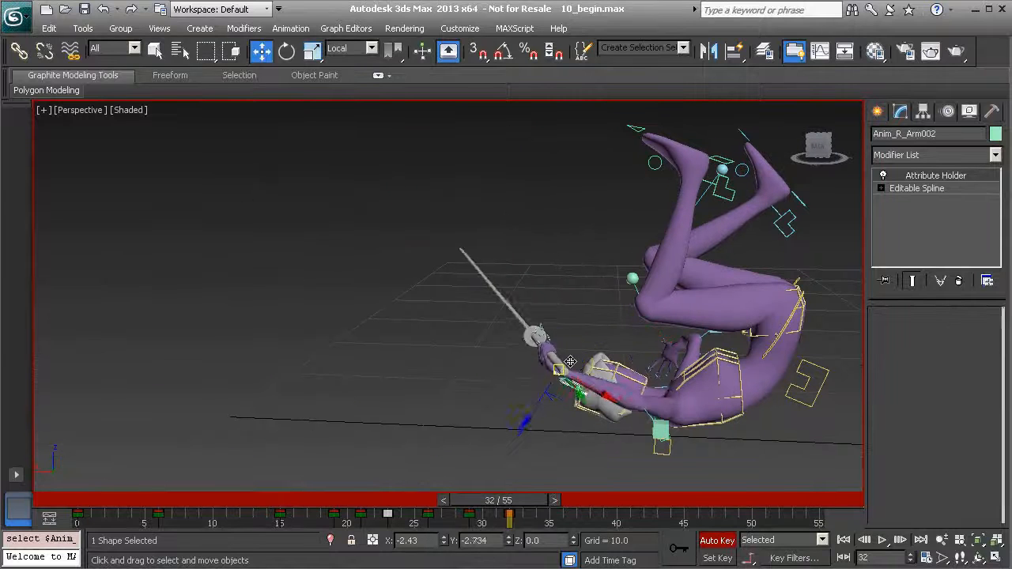
alt+middle_drag(575, 400, 579, 378)
key(e)
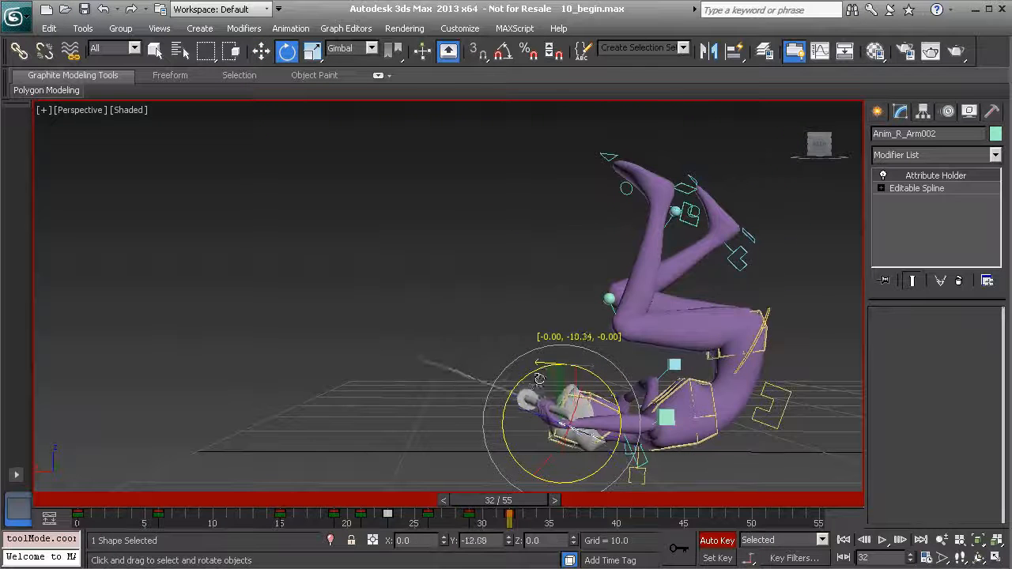
alt+middle_drag(515, 405, 594, 425)
Rotate the right arm control about 4 degrees around X to level the sword with the floor
key(w)
key(e)
alt+middle_drag(505, 410, 526, 444)
drag(573, 434, 569, 439)
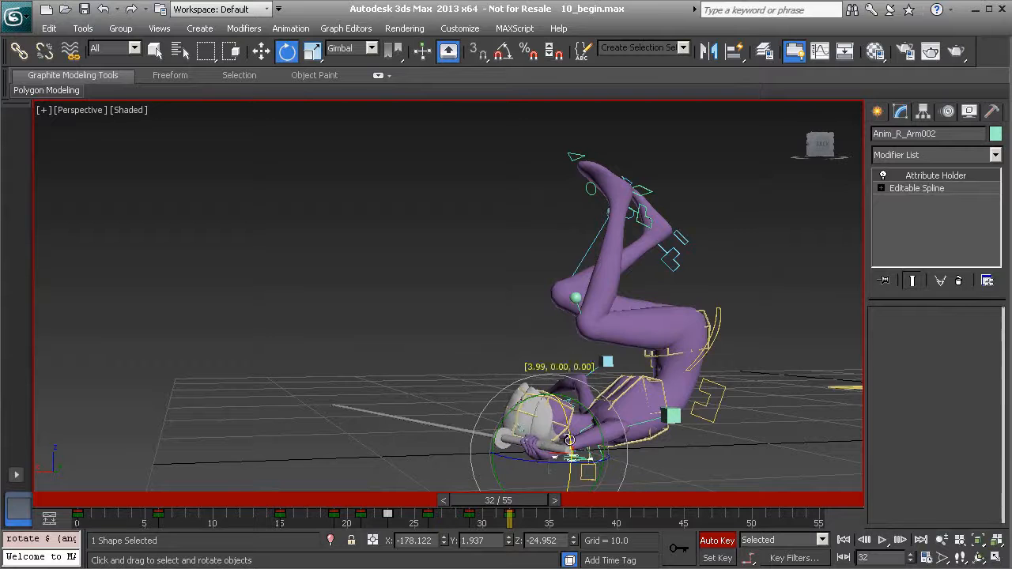
Move the right elbow control down toward the floor at frame 32 and compare the arm's motion with frame 33
click(678, 418)
alt+middle_drag(678, 418, 640, 393)
key(w)
drag(598, 359, 619, 417)
alt+middle_drag(620, 410, 617, 434)
mouse_move(535, 502)
mouse_down()
mouse_move(507, 503)
mouse_move(560, 504)
mouse_move(454, 498)
mouse_move(535, 521)
mouse_up()
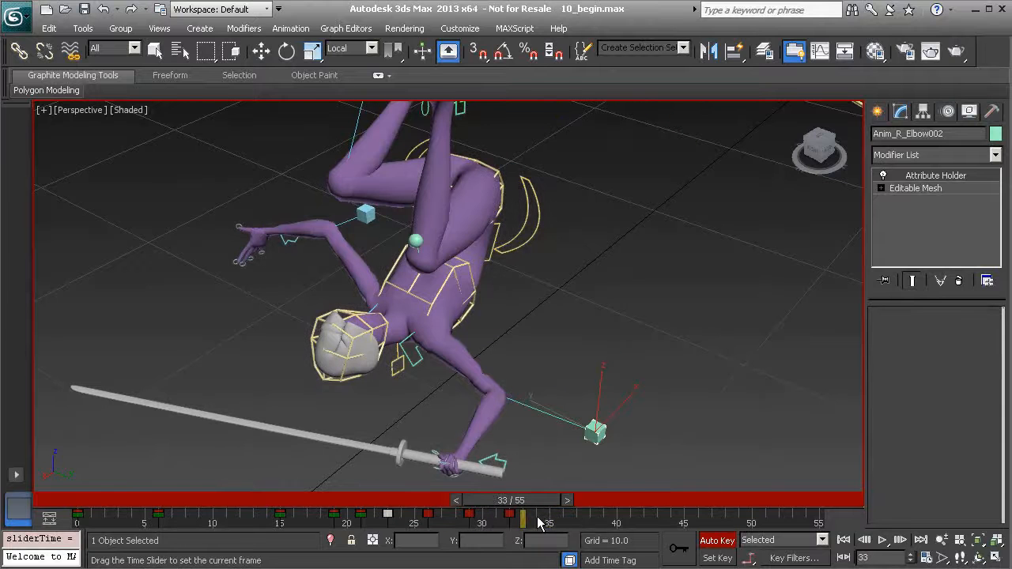
key(w)
alt+middle_drag(526, 380, 490, 364)
mouse_move(508, 502)
mouse_down()
mouse_move(451, 499)
mouse_move(527, 502)
mouse_move(473, 510)
mouse_move(509, 514)
mouse_up()
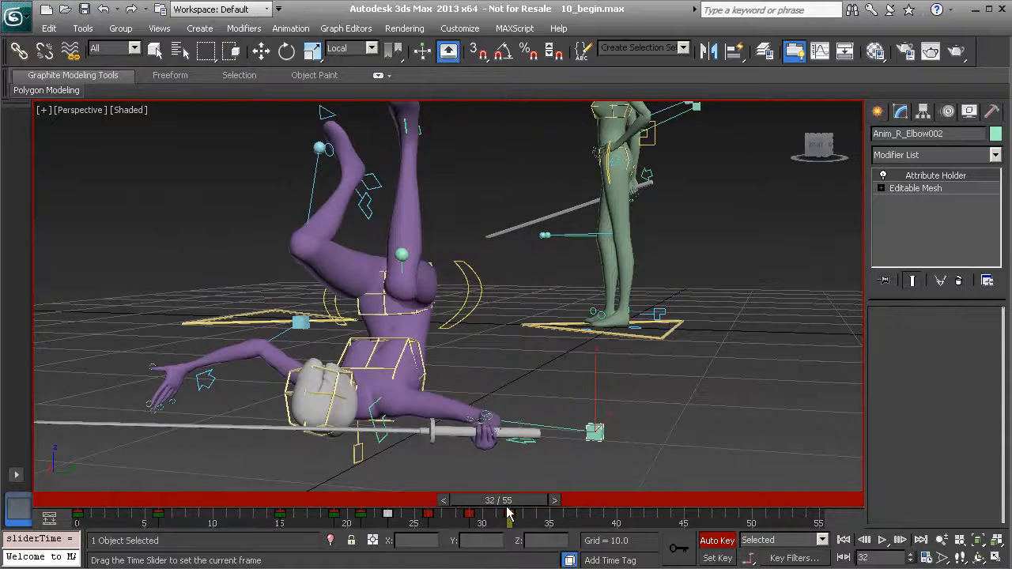
key(w)
Select the left arm control and lower it at frame 32 to bring the free hand nearer the floor
alt+middle_drag(156, 312, 181, 307)
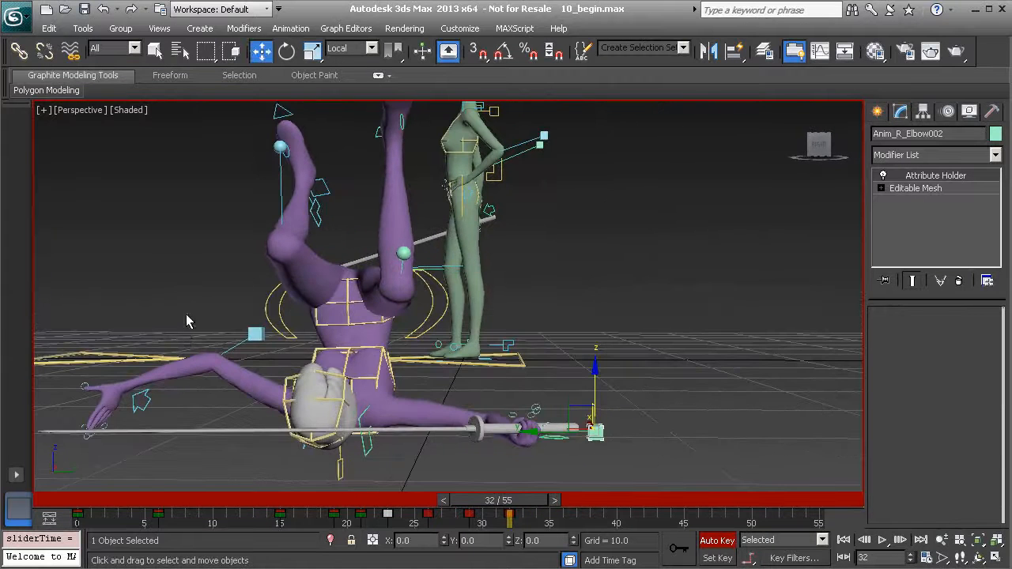
click(134, 387)
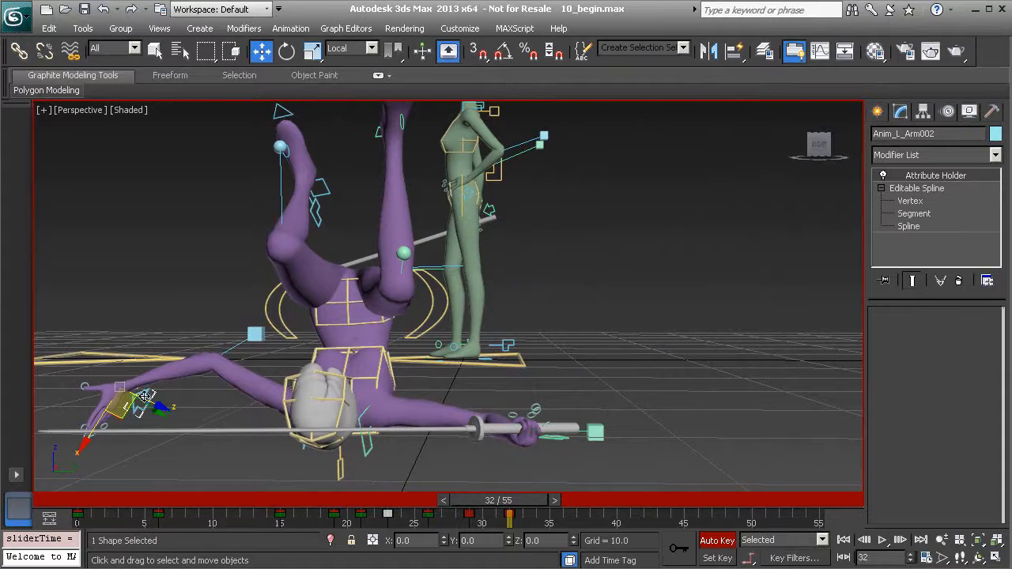
drag(498, 510, 521, 523)
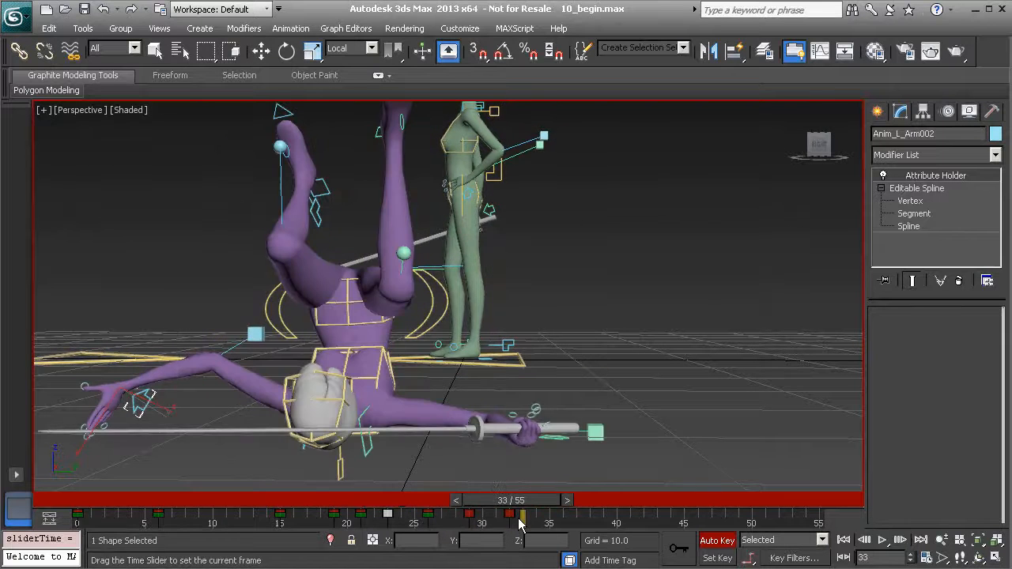
key(w)
alt+middle_drag(237, 339, 261, 345)
mouse_move(521, 512)
mouse_down()
mouse_move(495, 504)
mouse_move(537, 512)
mouse_move(508, 522)
mouse_up()
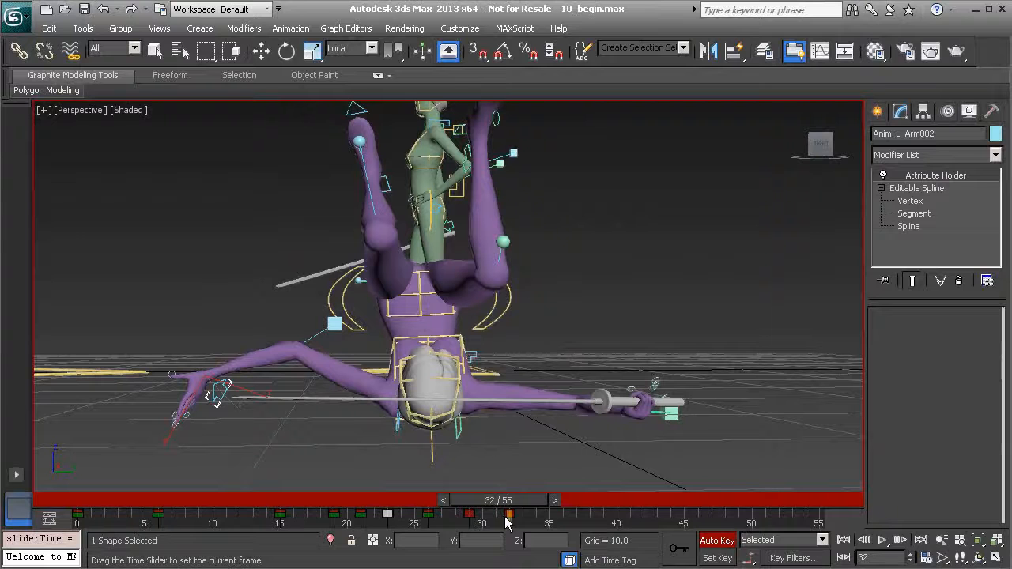
drag(204, 375, 208, 393)
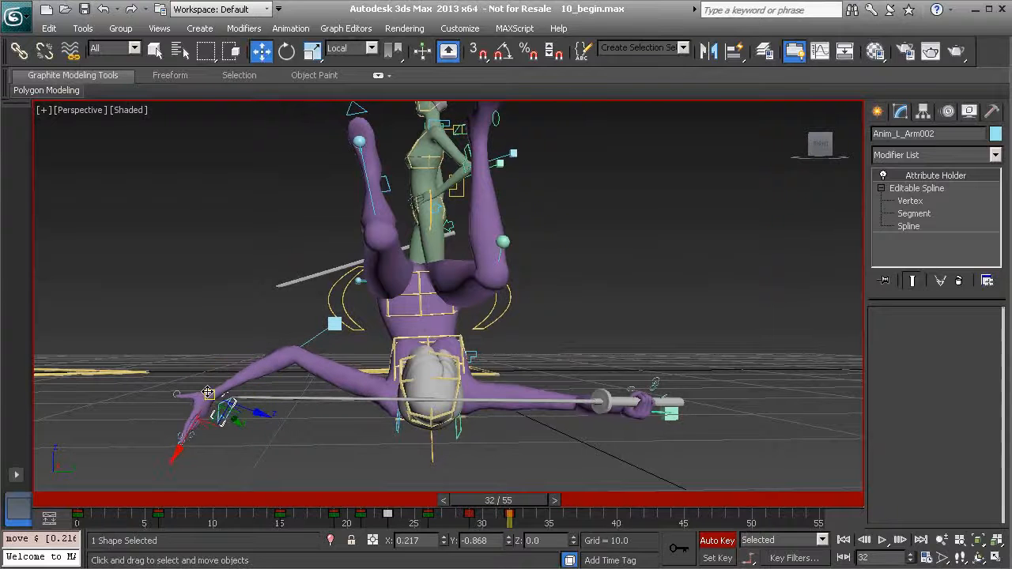
Rotate the left arm control on two axes so the left palm turns toward the floor
key(e)
alt+middle_drag(228, 356, 306, 362)
drag(252, 430, 204, 429)
drag(272, 398, 275, 466)
alt+middle_drag(274, 466, 247, 412)
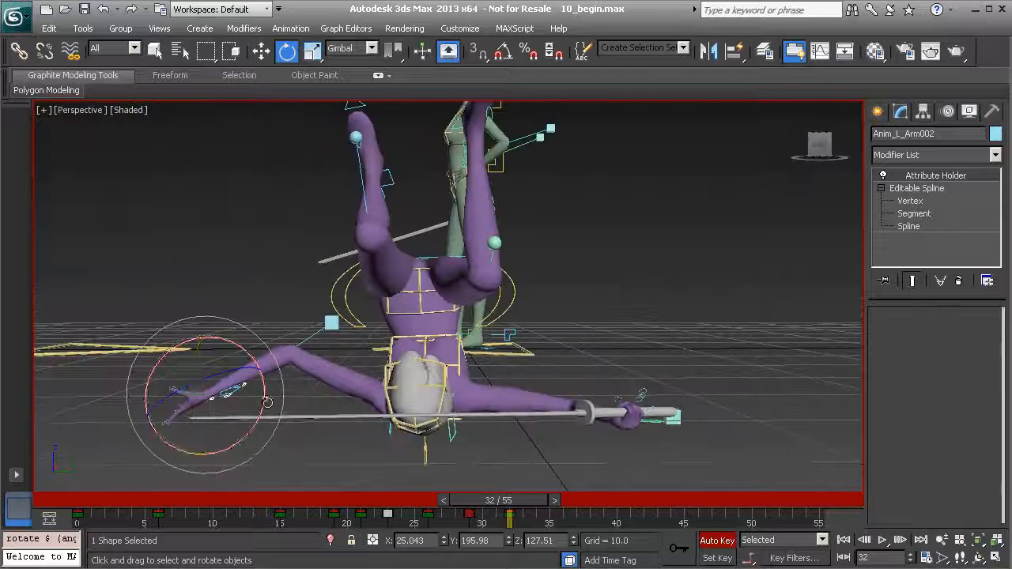
Select the left elbow control and move it to redirect the left arm's bend at frame 32
alt+middle_drag(327, 338, 309, 326)
key(w)
click(312, 324)
drag(312, 310, 264, 348)
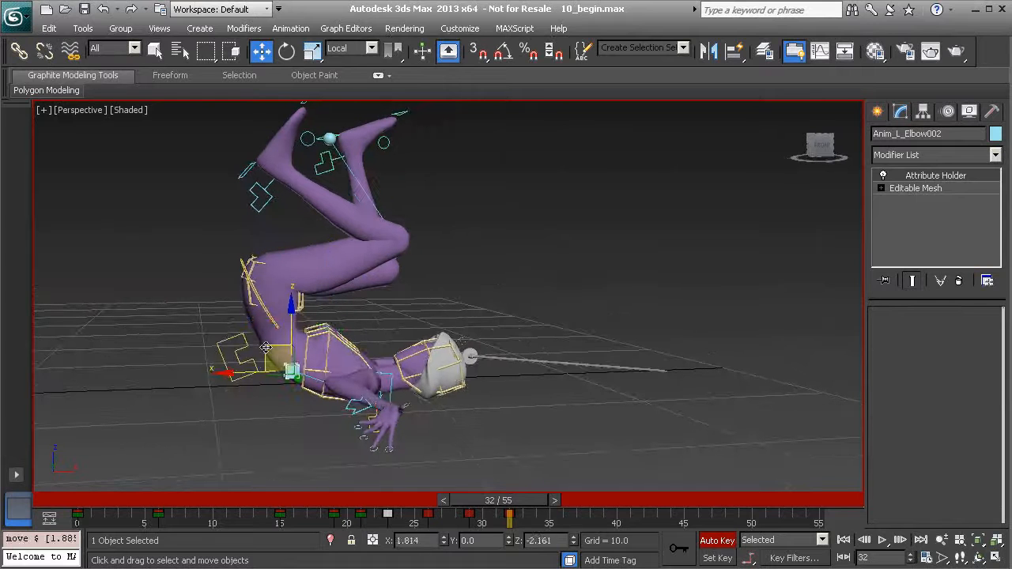
Reselect the left arm control and rotate the hand further to match the new elbow direction
click(367, 416)
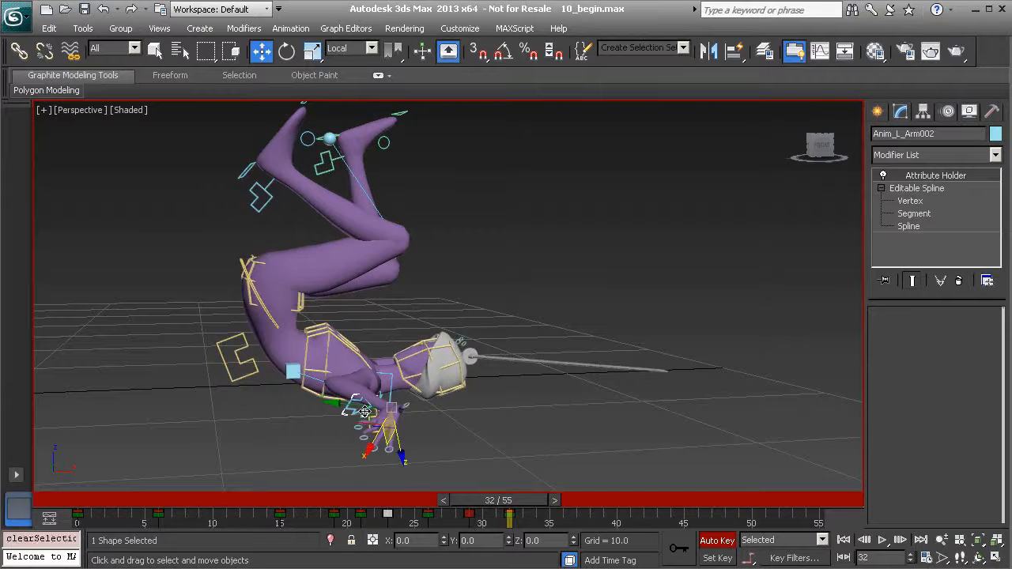
key(e)
drag(433, 430, 494, 399)
alt+middle_drag(538, 427, 610, 431)
Select the left clavicle control, set its twist attributes a to -0.2 and b to 0.3, and rotate it to about 9 degrees around Z
click(566, 445)
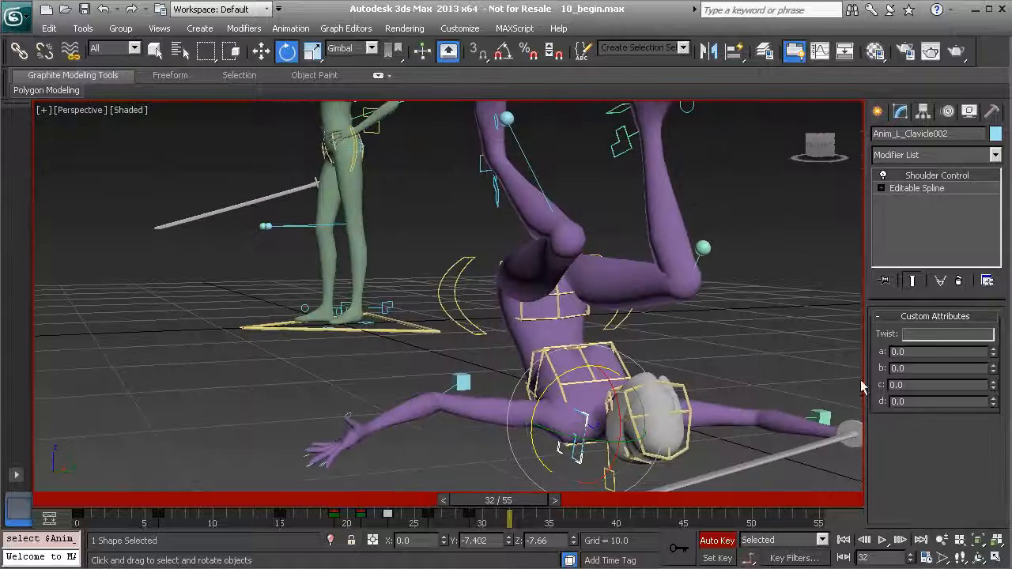
drag(994, 351, 986, 315)
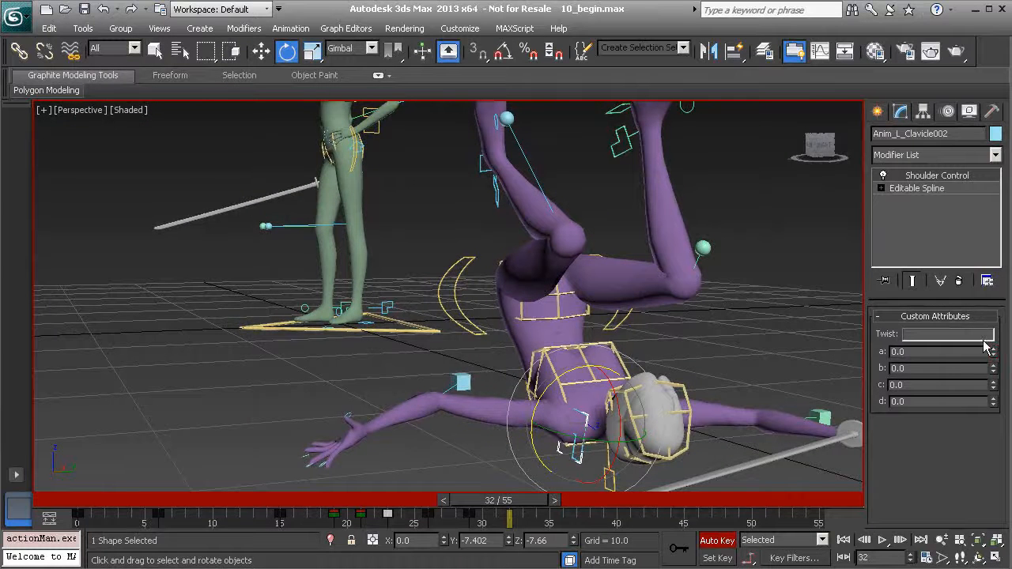
mouse_move(993, 354)
mouse_down()
mouse_move(993, 341)
mouse_move(993, 366)
mouse_up()
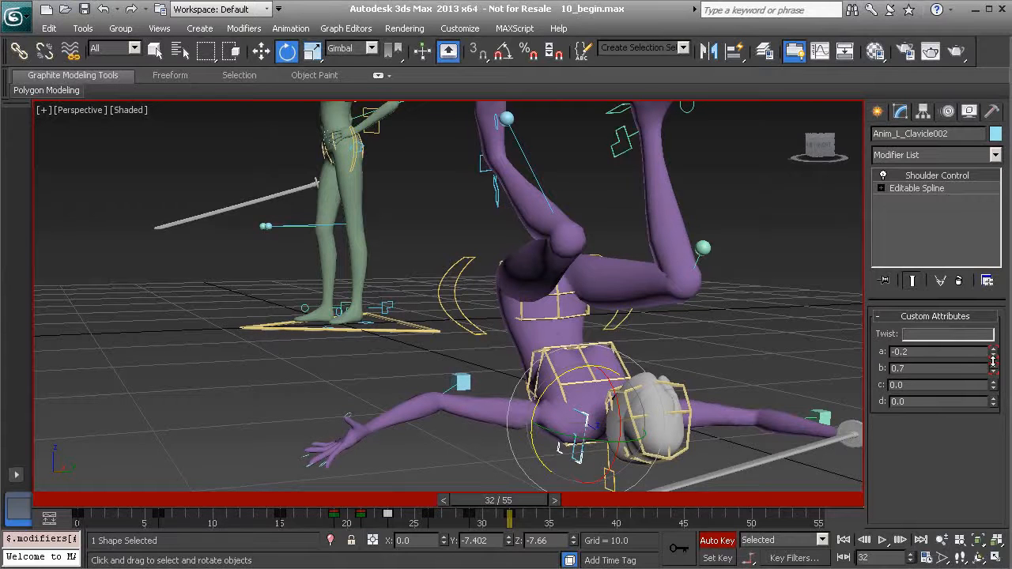
alt+middle_drag(434, 400, 541, 480)
drag(538, 458, 563, 461)
scroll(564, 461, up, 5)
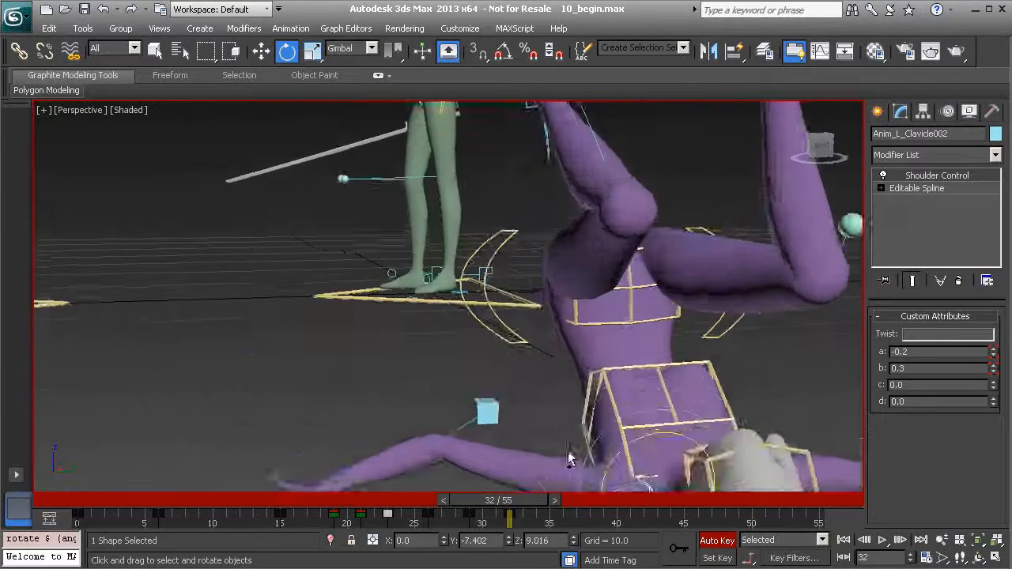
scroll(564, 461, down, 5)
Set the left clavicle's twist attributes a to -0.6 and b to -0.1, then check the shoulder on neighbouring frames
click(993, 347)
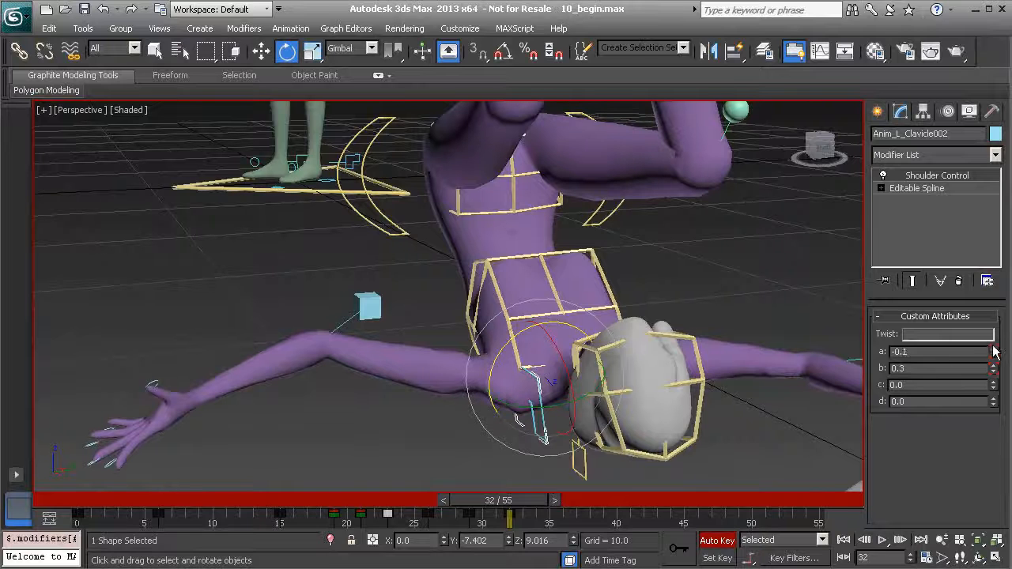
drag(993, 370, 993, 371)
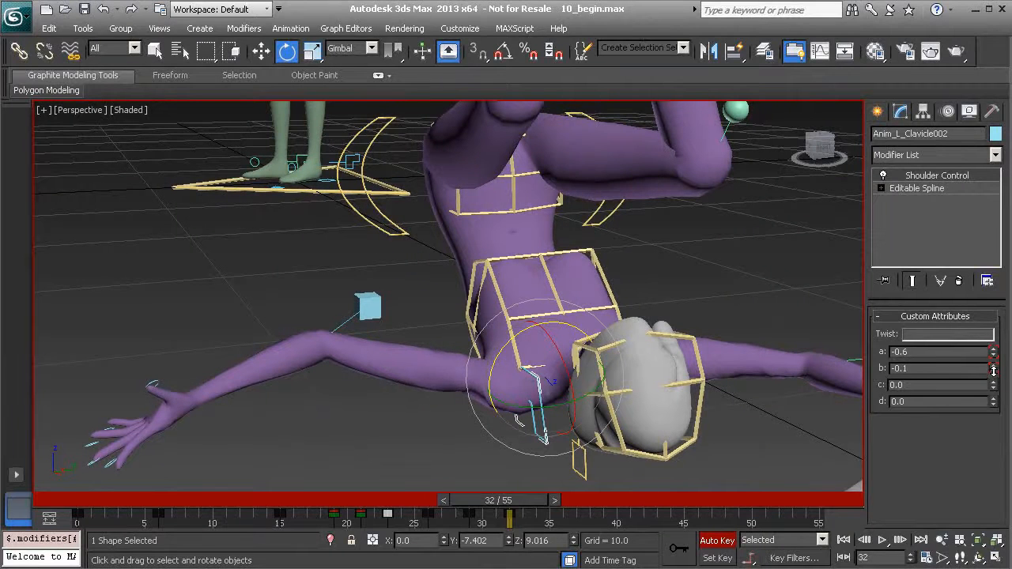
click(993, 381)
alt+middle_drag(443, 454, 479, 380)
drag(545, 524, 510, 523)
Select the left arm control and move it closer to the body at frame 32
key(e)
click(198, 384)
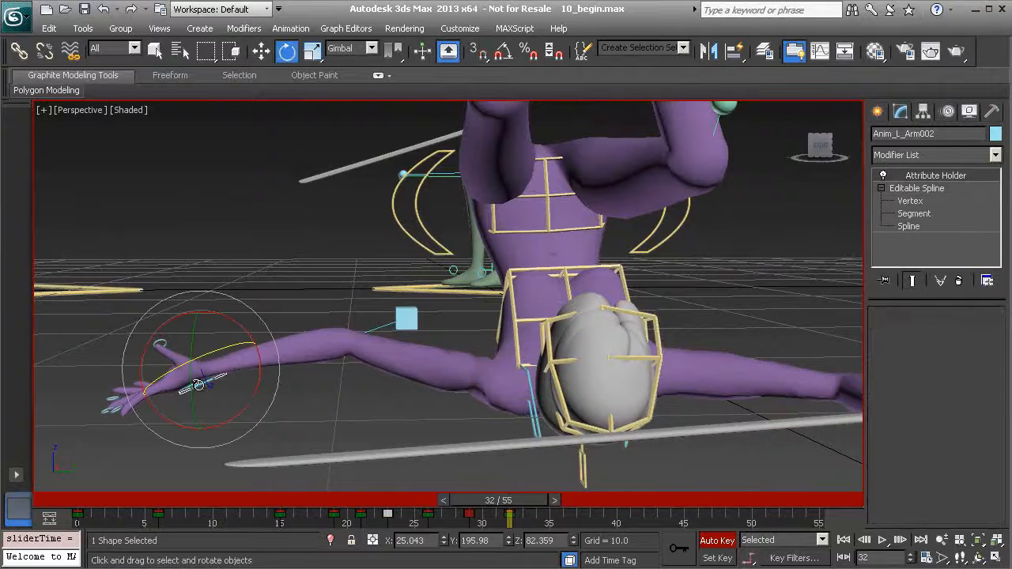
key(w)
drag(201, 369, 248, 365)
Select the left elbow control and move it down and back from the body at frame 32
mouse_move(518, 500)
mouse_down()
mouse_move(497, 501)
mouse_move(524, 500)
mouse_up()
alt+middle_drag(443, 371, 478, 365)
click(252, 295)
alt+middle_drag(252, 295, 254, 303)
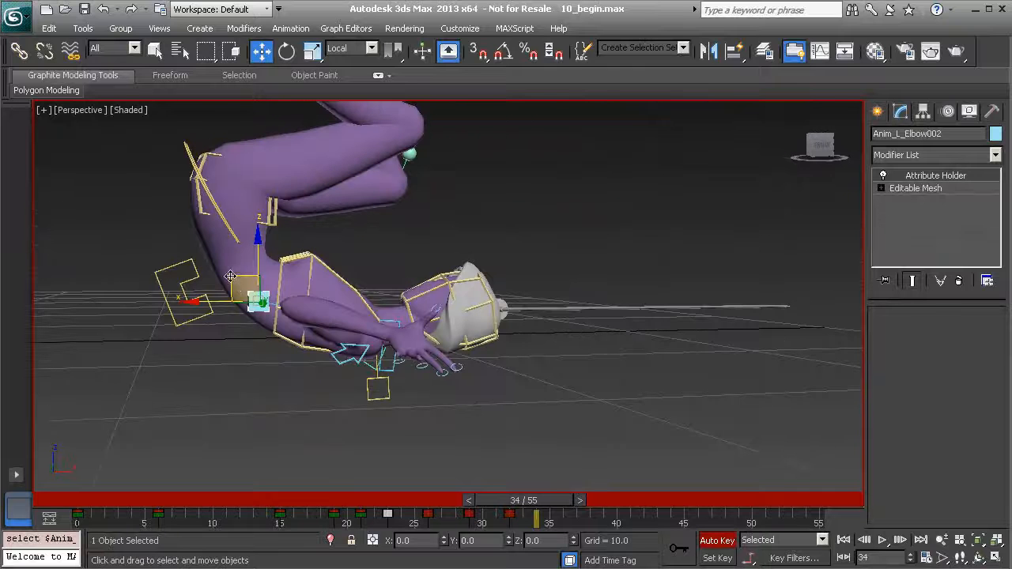
drag(571, 500, 546, 500)
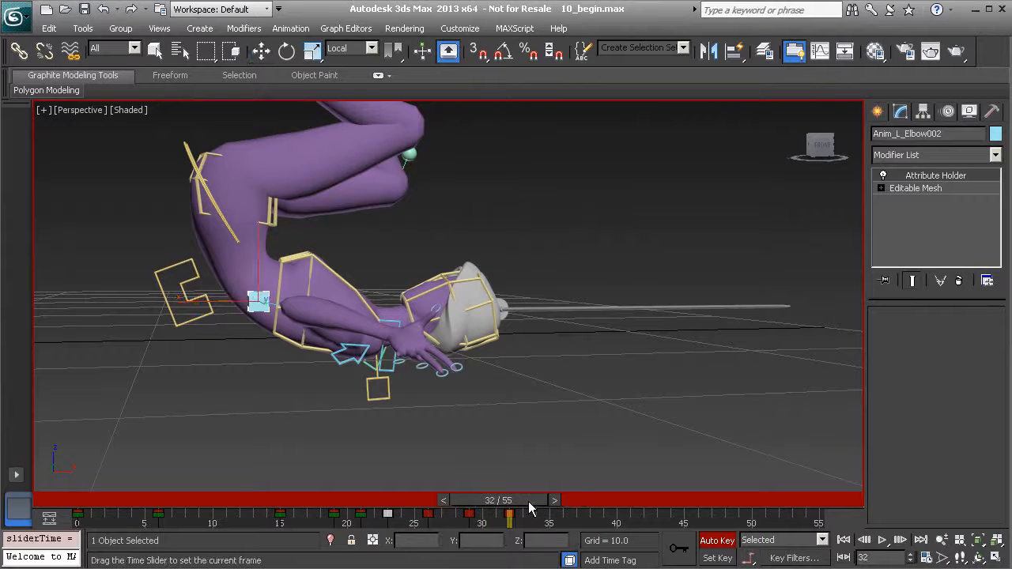
drag(233, 278, 208, 341)
Select the left arm control and lower the hand slightly toward the floor at frame 32
alt+middle_drag(324, 357, 353, 361)
click(349, 356)
click(347, 355)
drag(395, 352, 401, 374)
At frame 36, move the left arm control up and in toward the body and rotate the hand to about -35 X and 150 Y
alt+middle_drag(545, 343, 466, 371)
drag(538, 504, 581, 524)
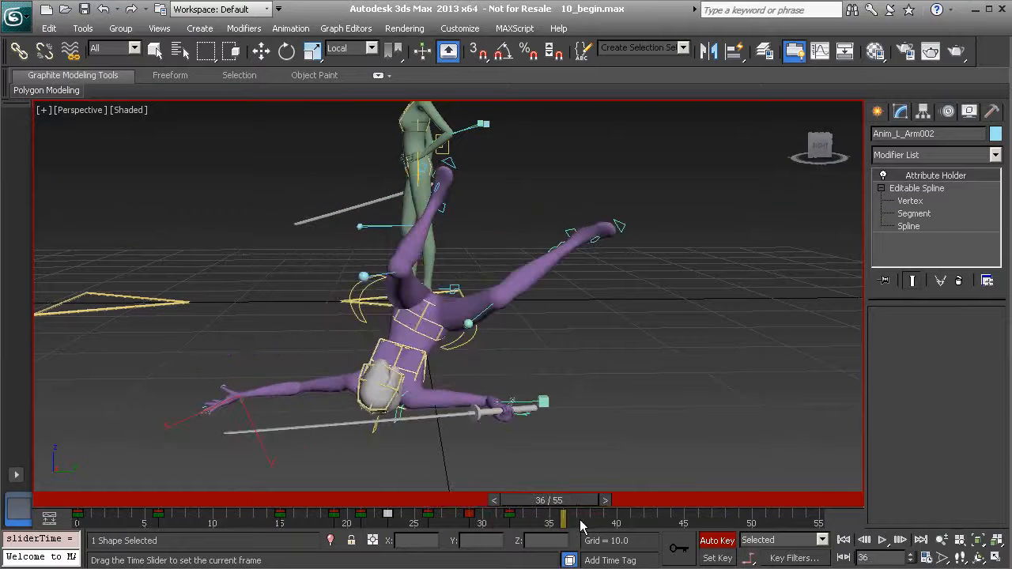
key(w)
alt+middle_drag(481, 388, 432, 386)
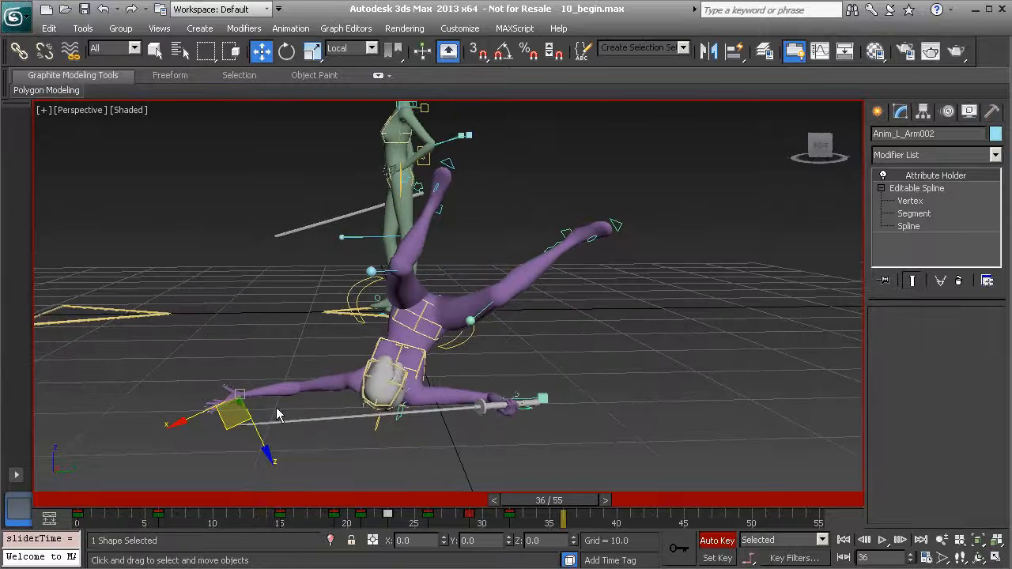
alt+middle_drag(301, 393, 272, 398)
drag(240, 391, 303, 327)
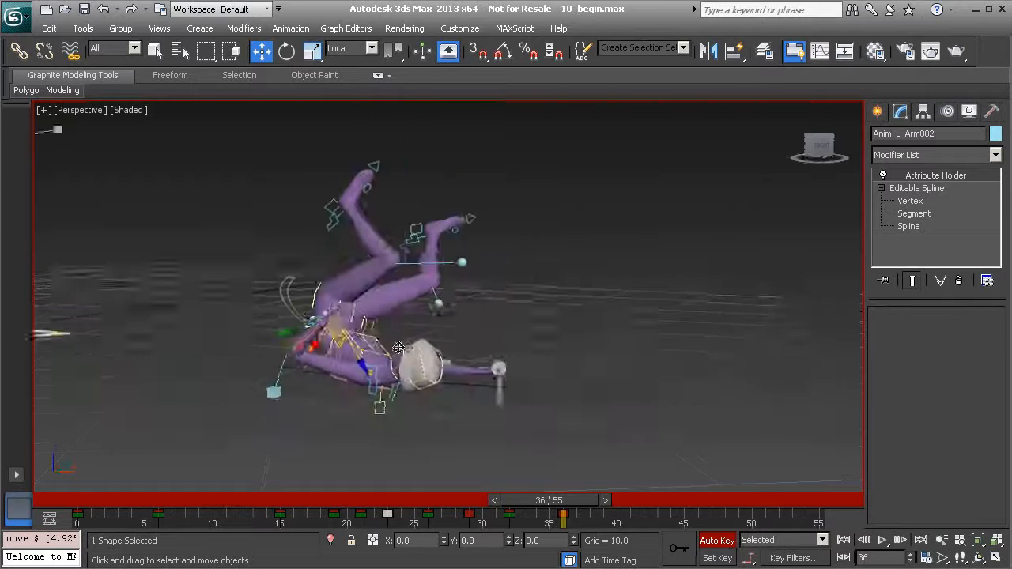
key(e)
scroll(383, 296, up, 3)
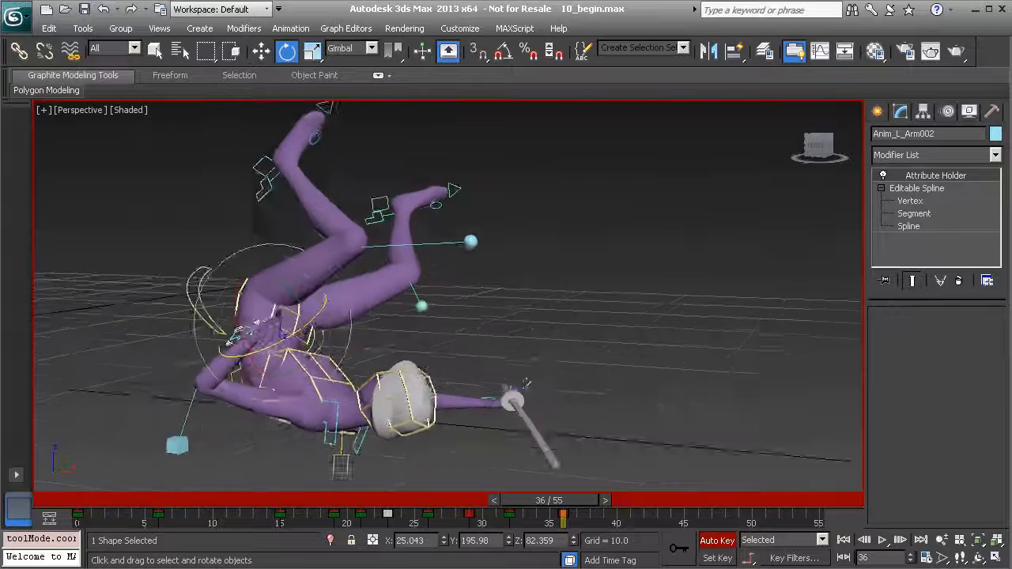
drag(269, 285, 249, 256)
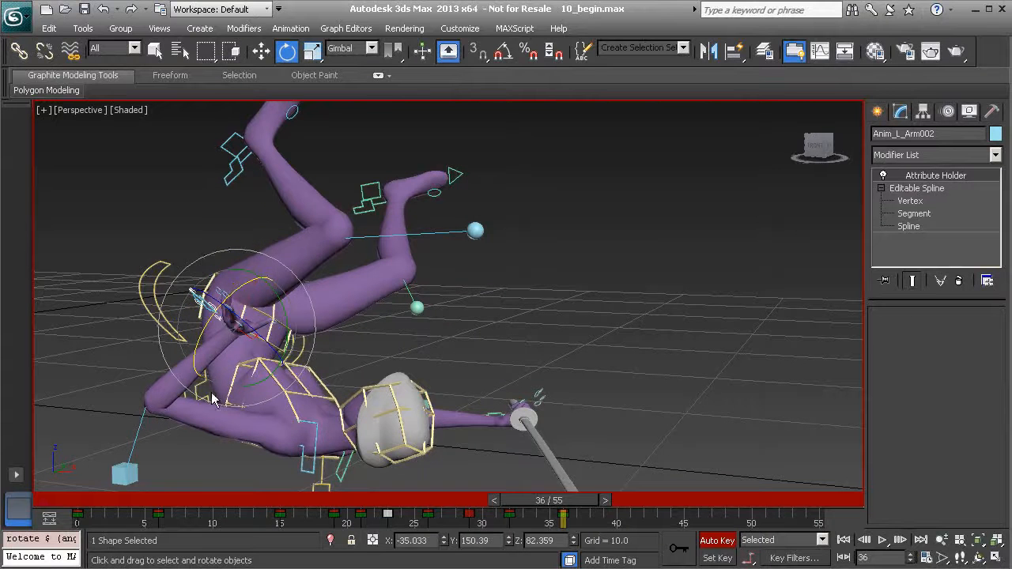
Select the left elbow control and bring it in closer to the shoulder at frame 36, checking the pose on the neighbouring frames
click(126, 473)
alt+middle_drag(131, 473, 242, 416)
key(w)
drag(190, 436, 227, 434)
alt+middle_drag(322, 392, 373, 344)
mouse_move(566, 514)
mouse_down()
mouse_move(522, 513)
mouse_move(570, 512)
mouse_up()
key(w)
alt+middle_drag(286, 356, 267, 340)
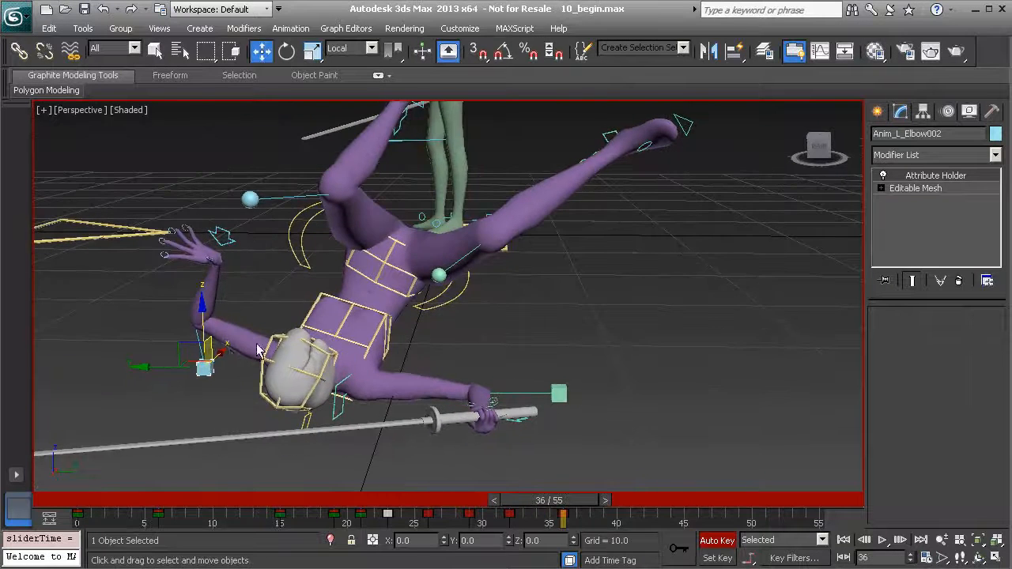
drag(205, 366, 253, 355)
alt+middle_drag(544, 488, 364, 371)
mouse_move(573, 500)
mouse_down()
mouse_move(539, 503)
mouse_move(590, 502)
mouse_up()
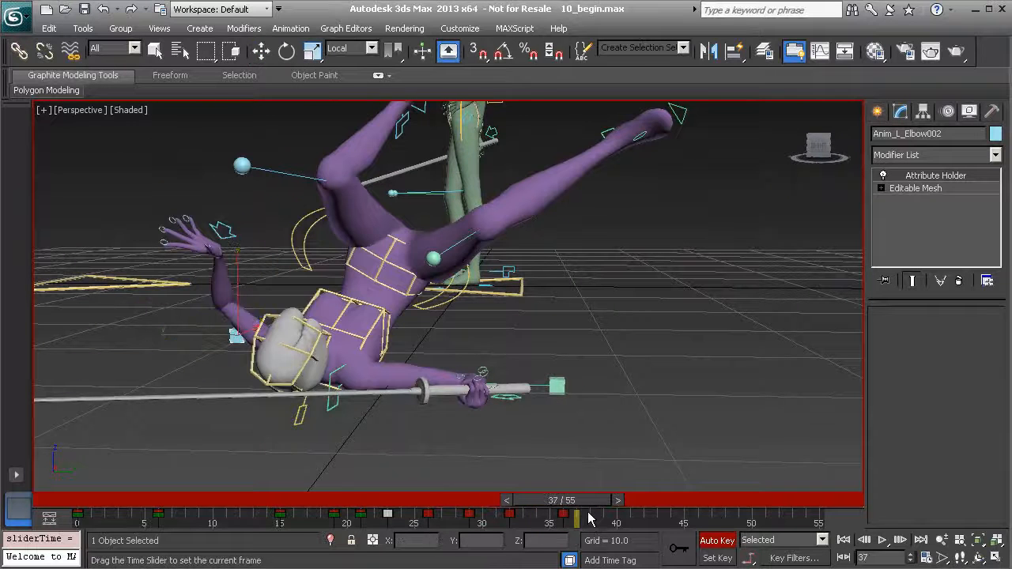
Select the right arm control and raise the sword hand off the floor at frame 36
click(507, 405)
alt+middle_drag(506, 405, 502, 448)
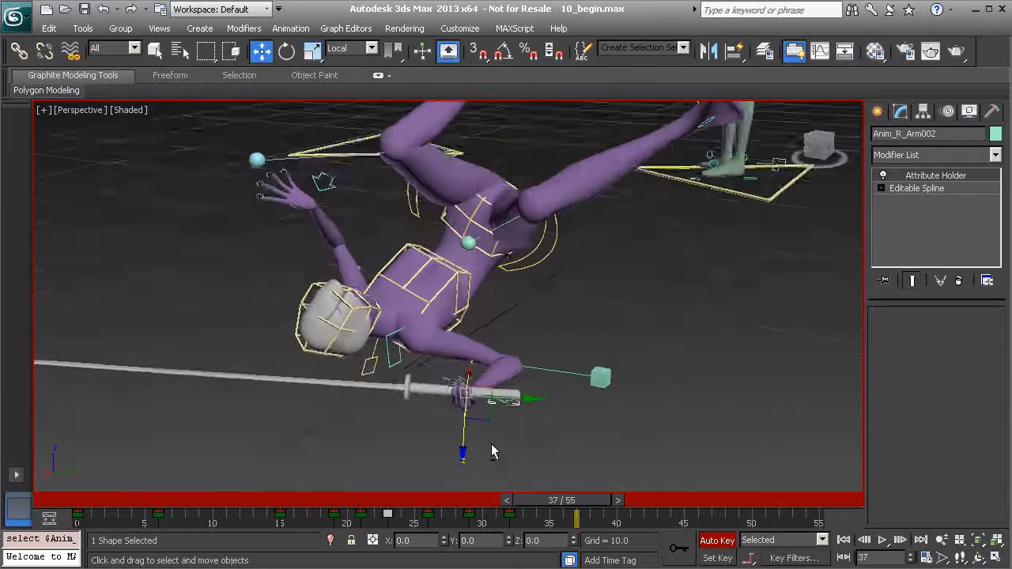
mouse_move(587, 501)
mouse_down()
mouse_move(558, 498)
mouse_move(577, 498)
mouse_up()
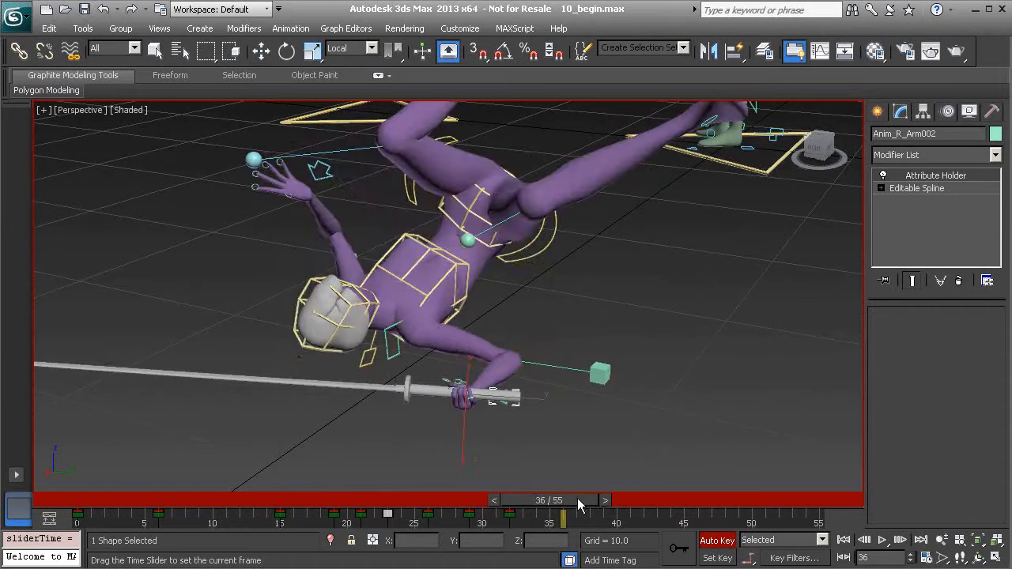
key(w)
alt+middle_drag(513, 411, 493, 404)
drag(471, 402, 473, 373)
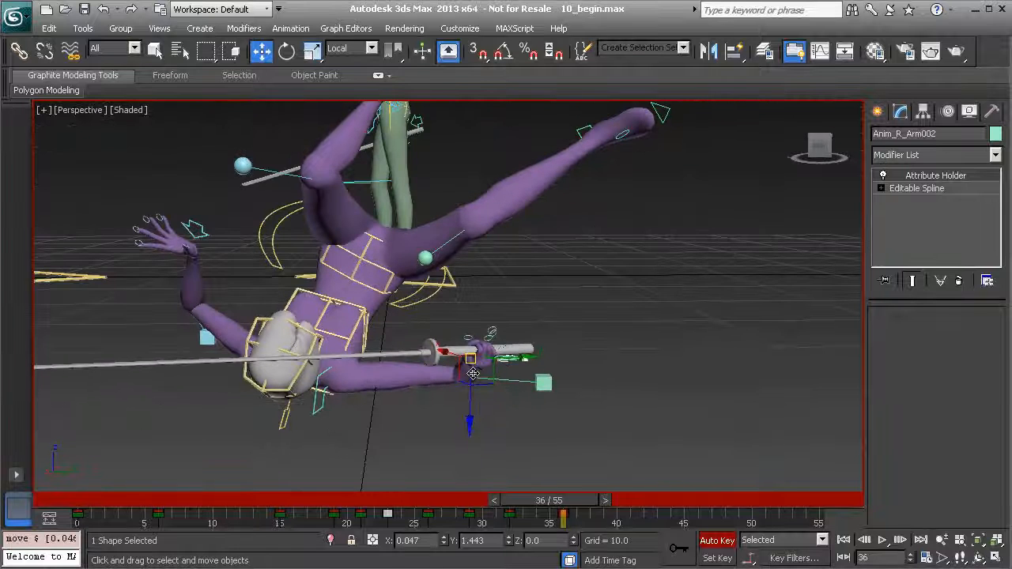
Rotate the right arm control at frame 36 to adjust the angle of the wrist and sword
key(e)
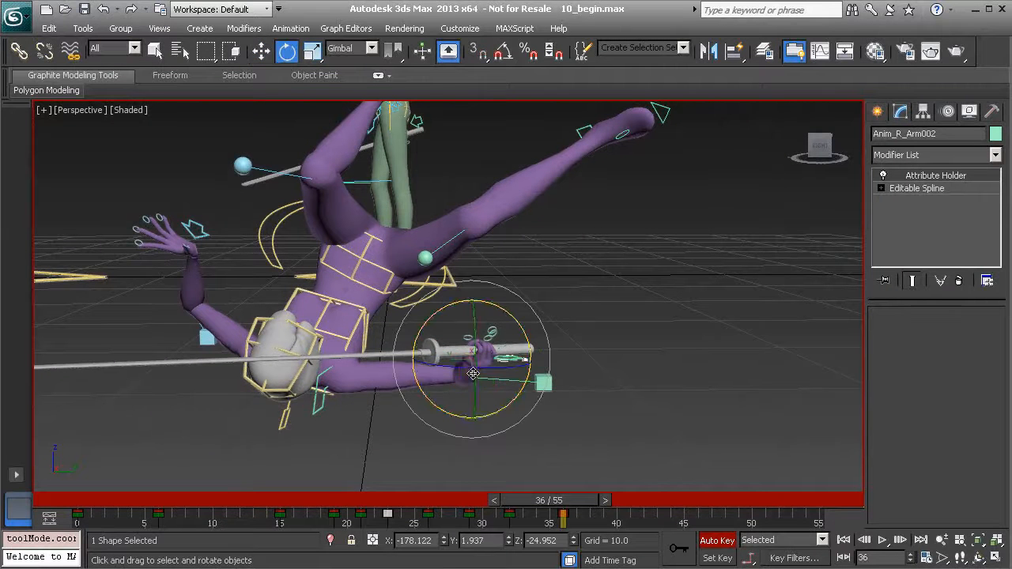
drag(456, 410, 467, 404)
alt+middle_drag(466, 405, 487, 398)
drag(487, 398, 490, 395)
alt+middle_drag(495, 361, 513, 348)
drag(523, 337, 516, 308)
At frame 40, select the COG control and rotate the body further through the roll, to about -22 X, -112 Y and -330 Z
drag(561, 500, 625, 547)
key(e)
alt+middle_drag(488, 356, 582, 231)
click(595, 247)
drag(534, 218, 579, 270)
alt+middle_drag(579, 270, 513, 181)
drag(505, 176, 520, 162)
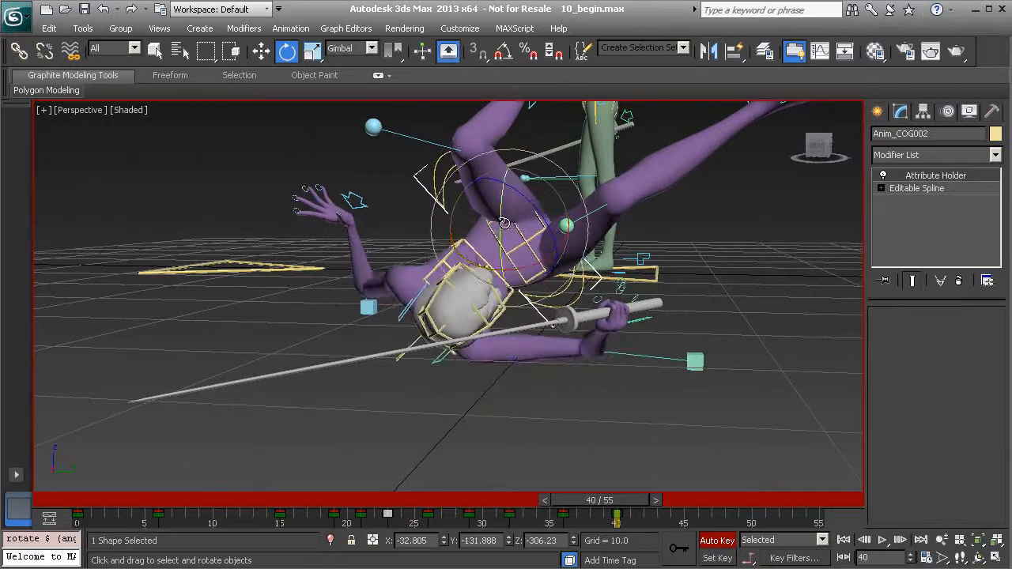
drag(506, 223, 505, 201)
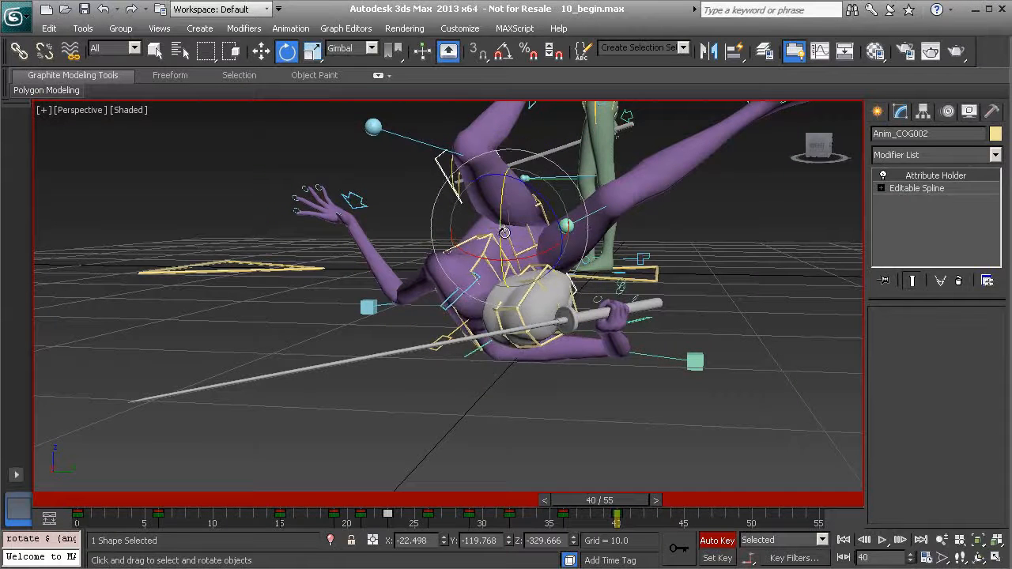
alt+middle_drag(512, 214, 538, 201)
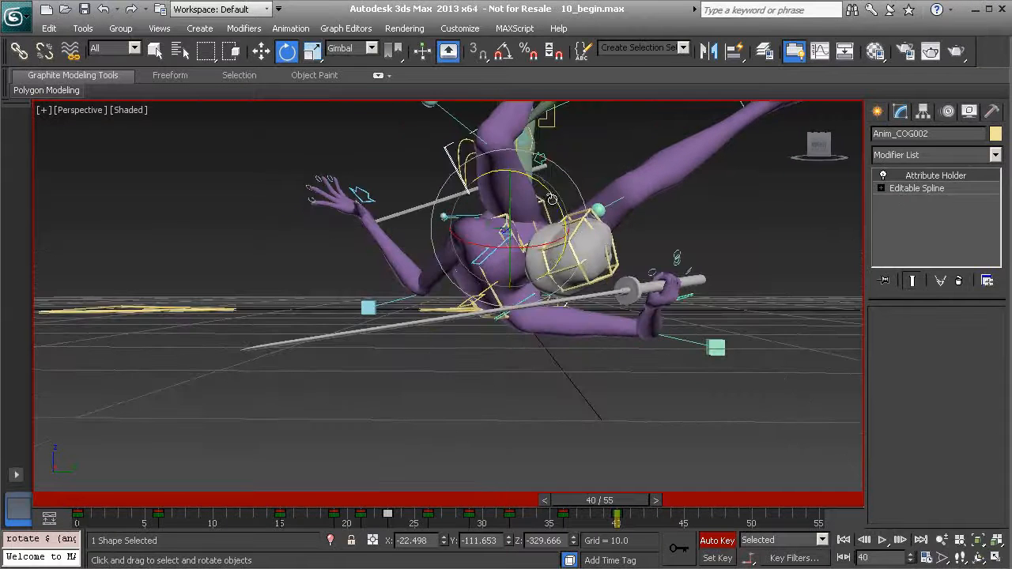
Move the COG control down slightly at frame 40 and refine the body's rotation around the hips
alt+middle_drag(515, 210, 528, 261)
key(w)
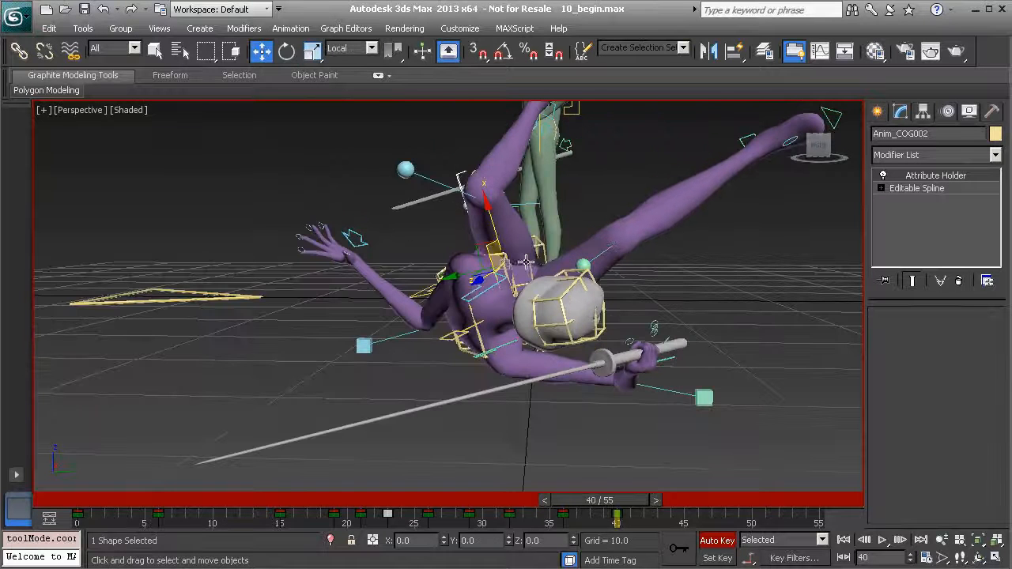
drag(505, 263, 507, 283)
mouse_move(535, 314)
alt+middle_down()
mouse_move(616, 296)
mouse_move(553, 319)
alt+middle_up()
key(e)
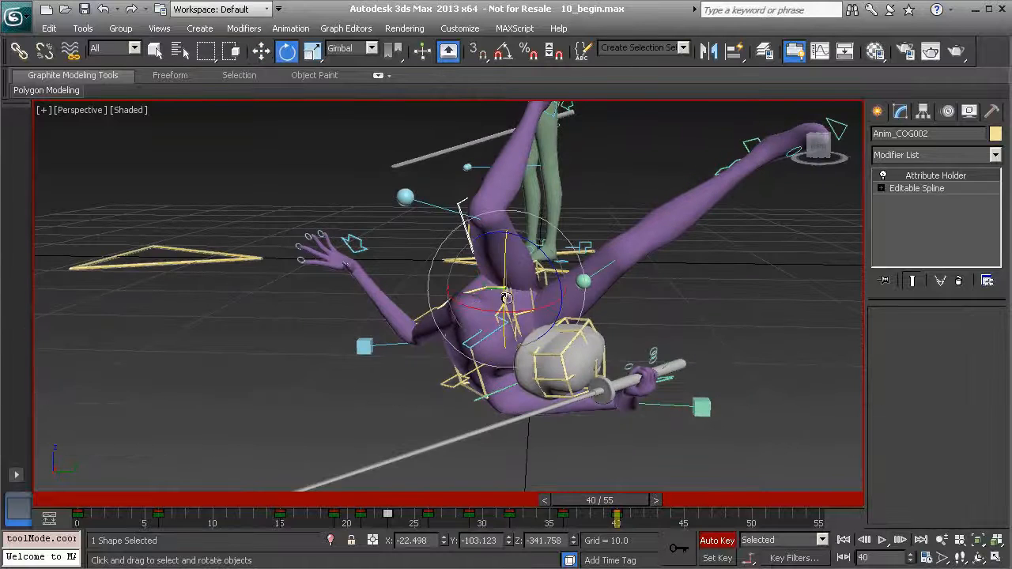
drag(503, 300, 505, 287)
alt+middle_drag(558, 272, 526, 279)
From a side view, lower the COG control to bring the body to the floor at frame 40, and adjust its tilt
key(w)
key(shift+z)
key(shift+z)
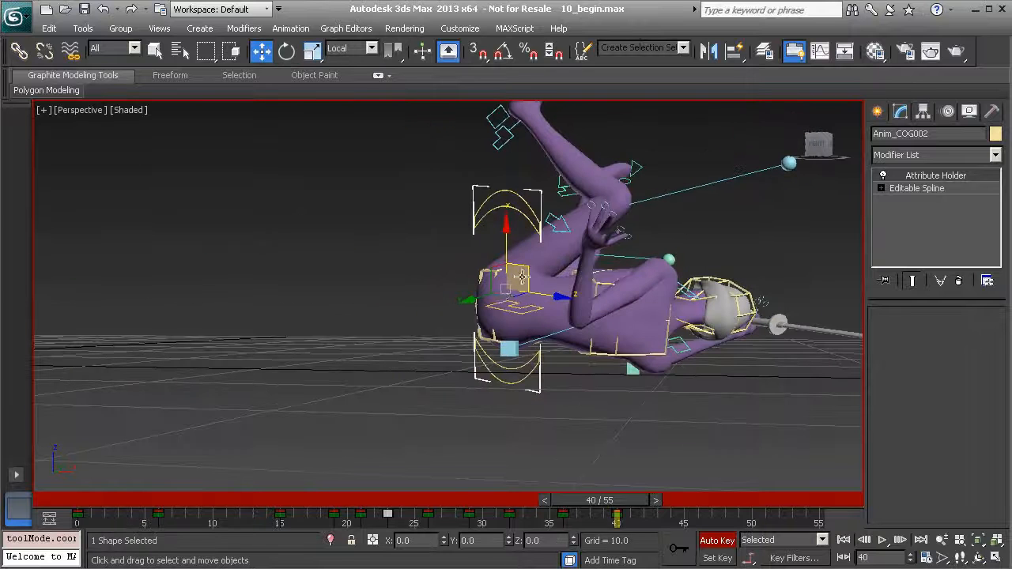
drag(505, 292, 503, 316)
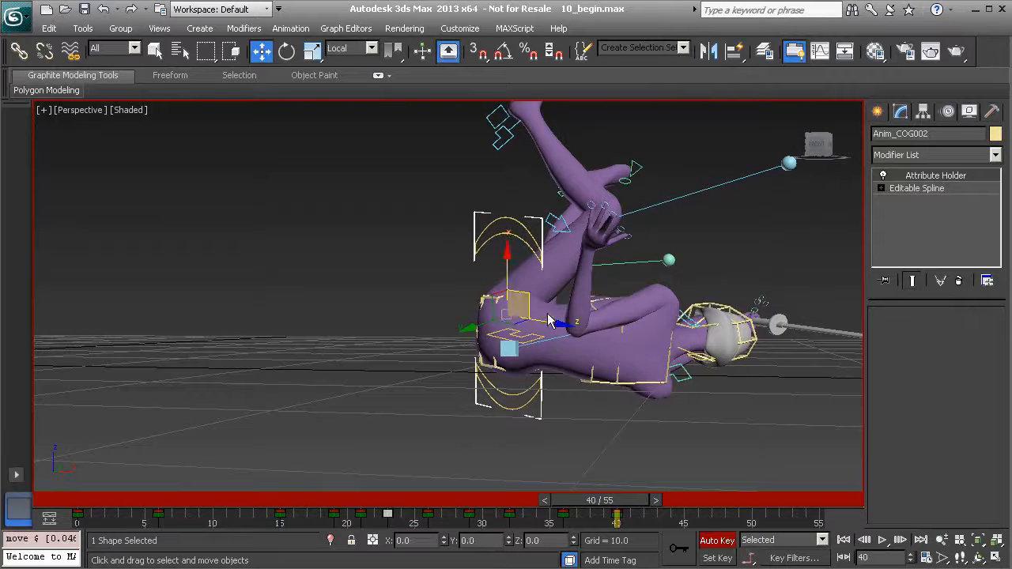
key(e)
drag(556, 273, 560, 286)
alt+middle_drag(560, 286, 621, 465)
mouse_move(617, 510)
mouse_down()
mouse_move(531, 512)
mouse_move(638, 512)
mouse_move(616, 513)
mouse_up()
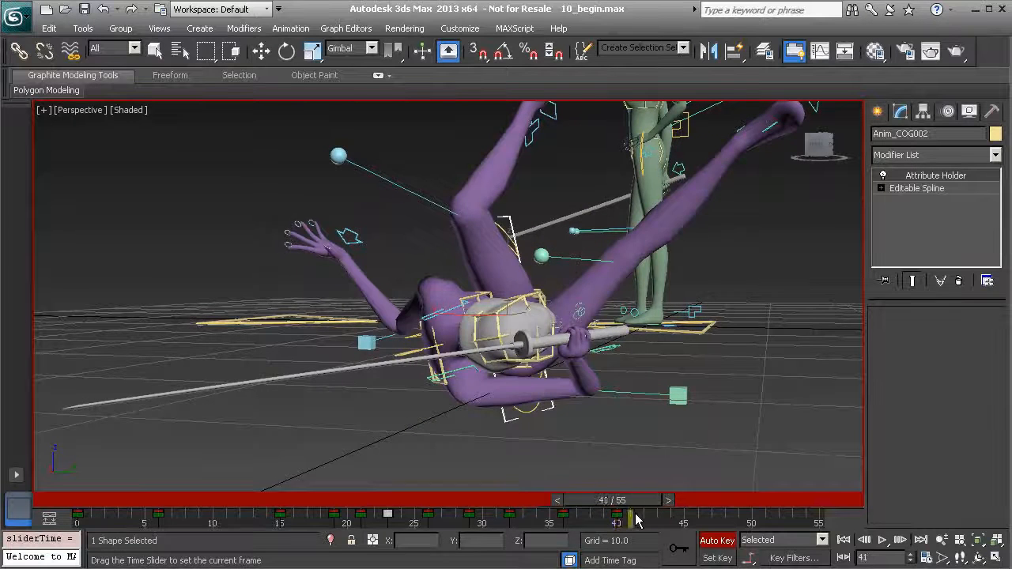
Fine-tune the position of the COG control at frame 40 to balance the hips over the shoulders
alt+middle_drag(482, 309, 504, 268)
key(w)
drag(479, 285, 508, 283)
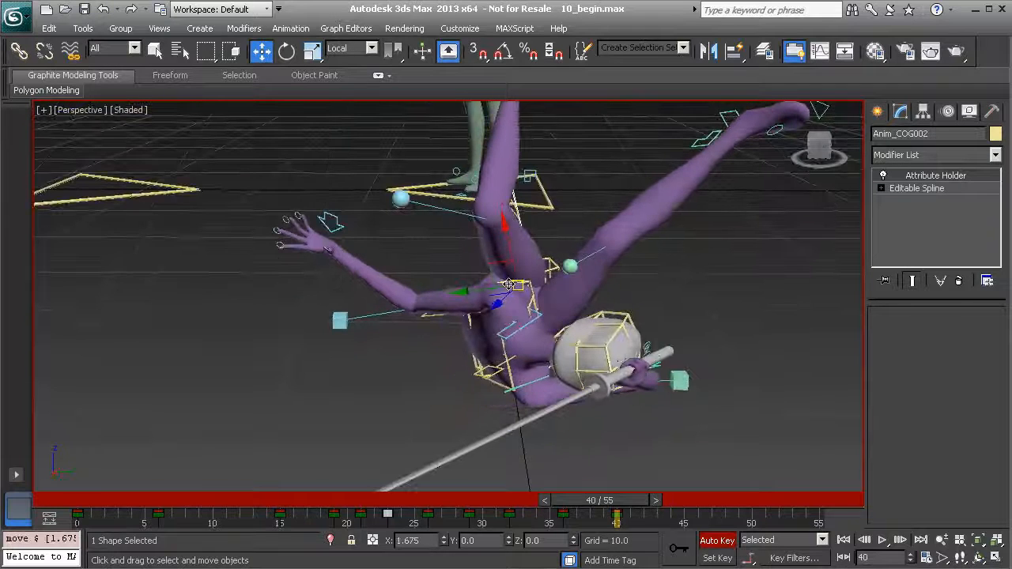
At frame 41, select the right arm control and move the sword hand away from the head
drag(617, 501, 638, 515)
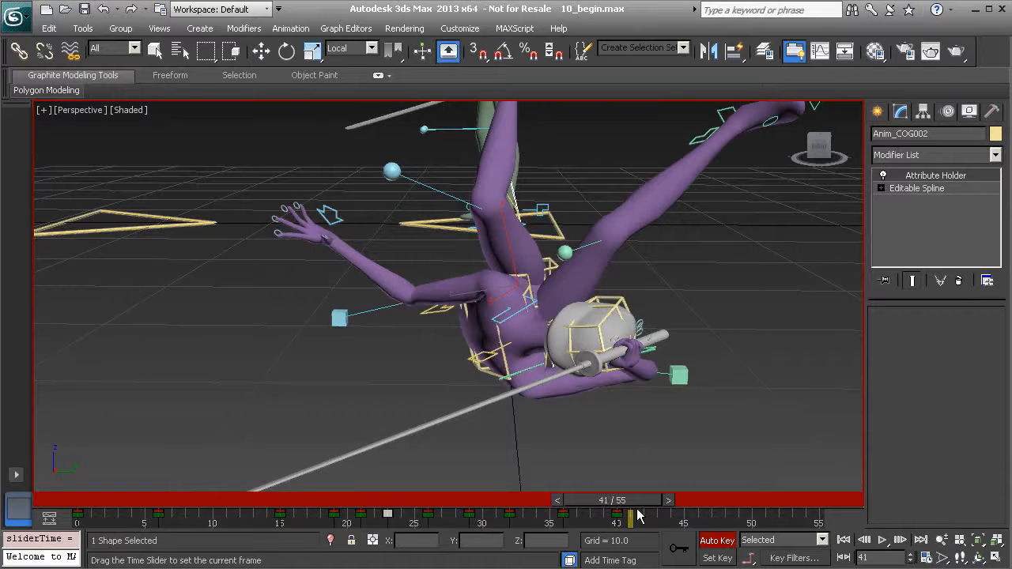
key(w)
middle_drag(641, 397, 543, 373)
alt+middle_drag(542, 373, 499, 322)
click(388, 363)
alt+middle_drag(389, 366, 367, 364)
drag(354, 373, 499, 422)
drag(500, 422, 453, 416)
alt+middle_drag(406, 398, 448, 408)
drag(450, 404, 495, 389)
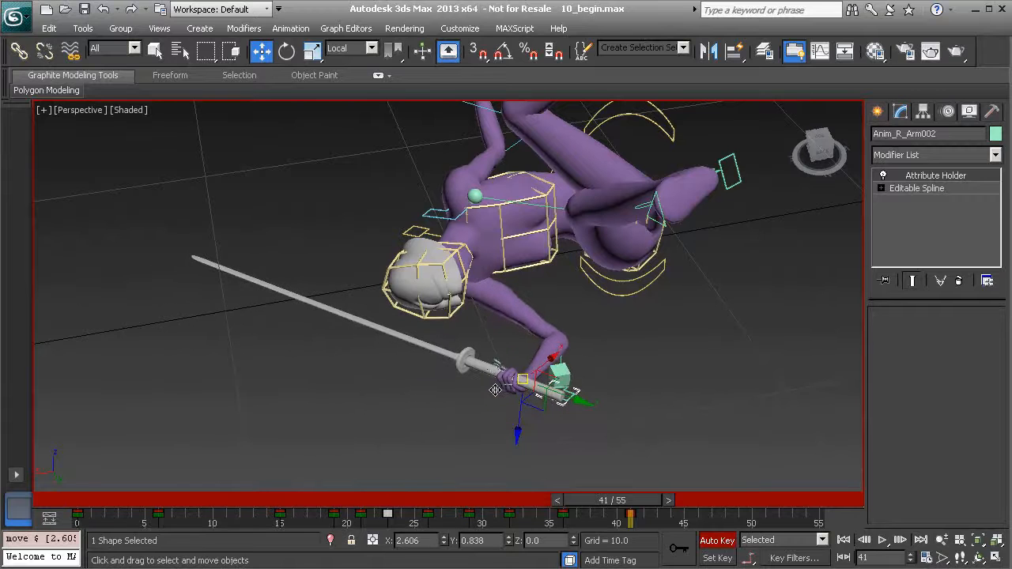
Rotate the sword hand and lower it at frame 41 so the sword lies along the floor
alt+middle_drag(494, 389, 517, 332)
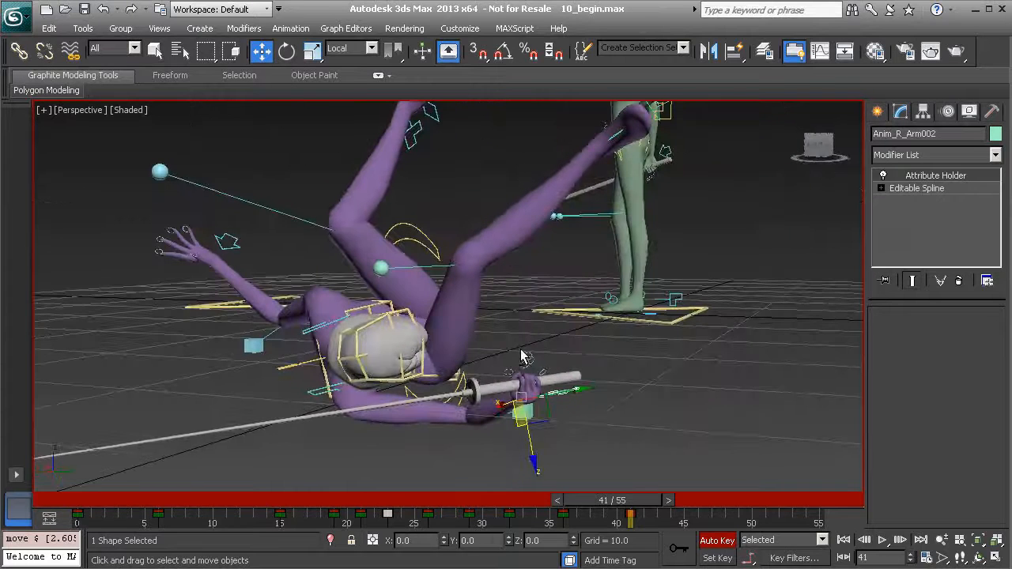
key(e)
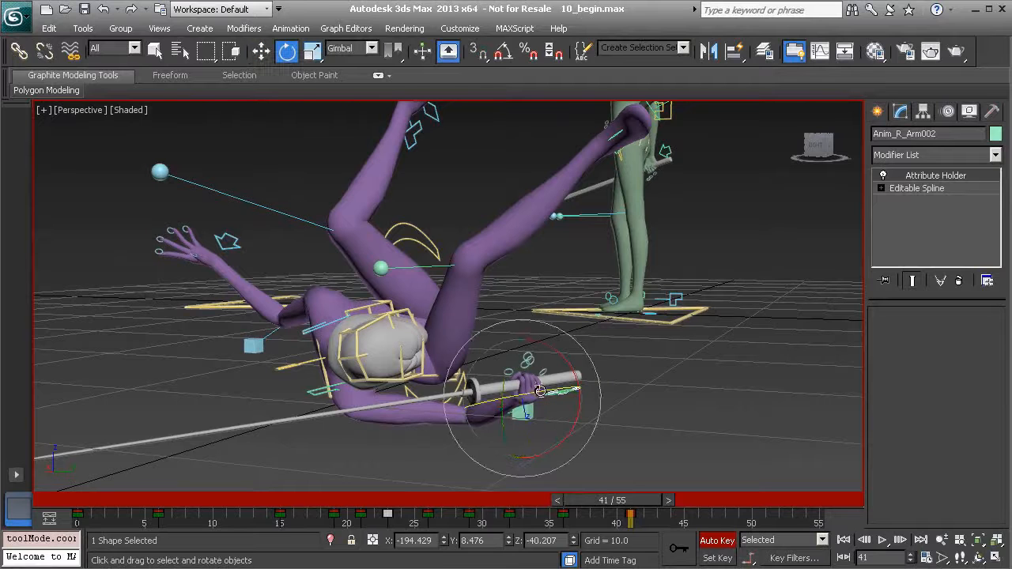
drag(560, 371, 503, 394)
alt+middle_drag(503, 394, 541, 399)
key(w)
drag(533, 401, 587, 438)
alt+middle_drag(587, 439, 563, 379)
Select the right elbow control and reposition it at frame 41 to redirect the bend of the sword arm
click(556, 403)
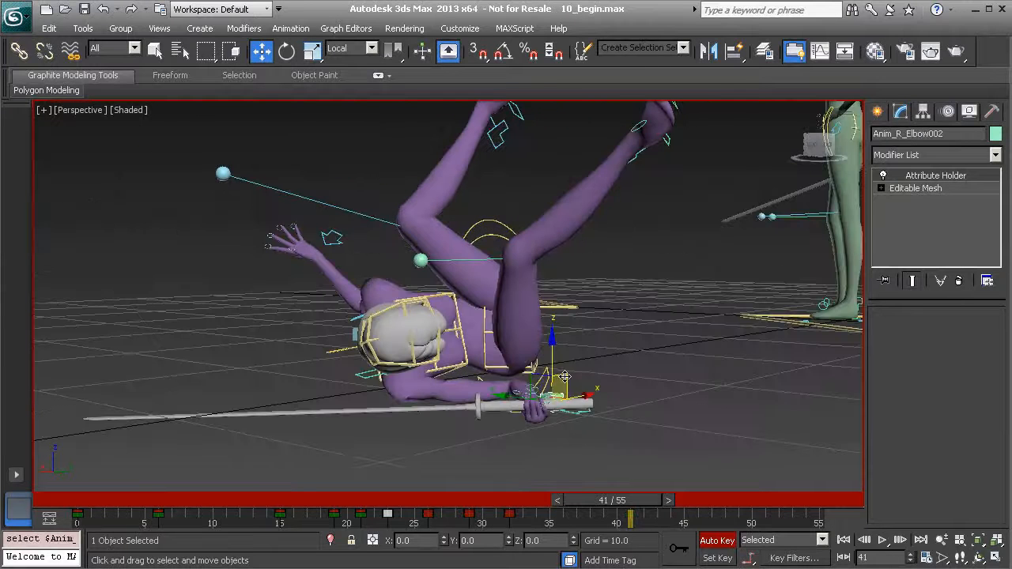
drag(573, 346, 601, 377)
alt+middle_drag(603, 374, 411, 315)
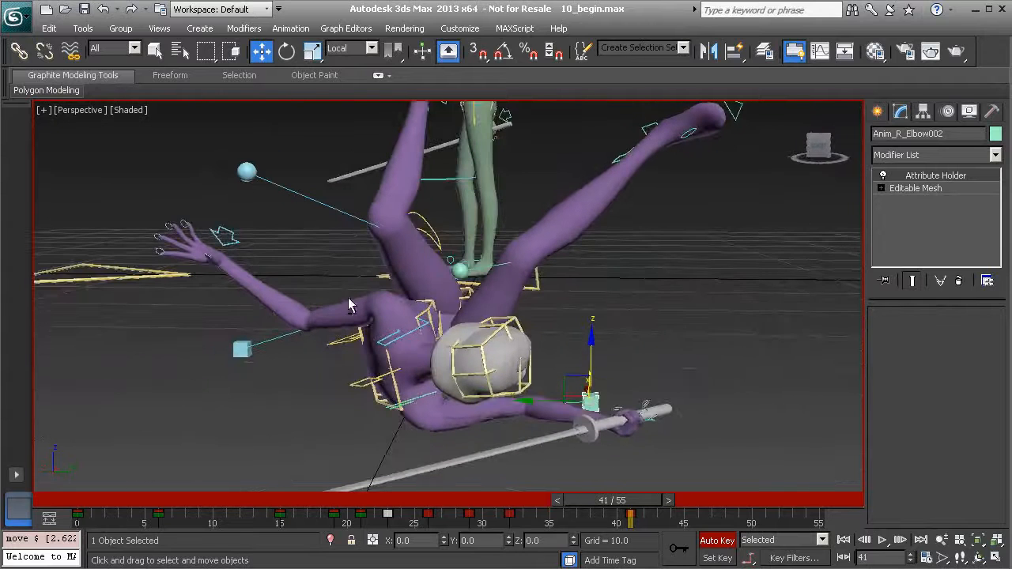
Select the left arm control, move the hand across the body at frame 41, and rotate it about -57 degrees around X
click(225, 238)
alt+middle_drag(290, 275, 306, 274)
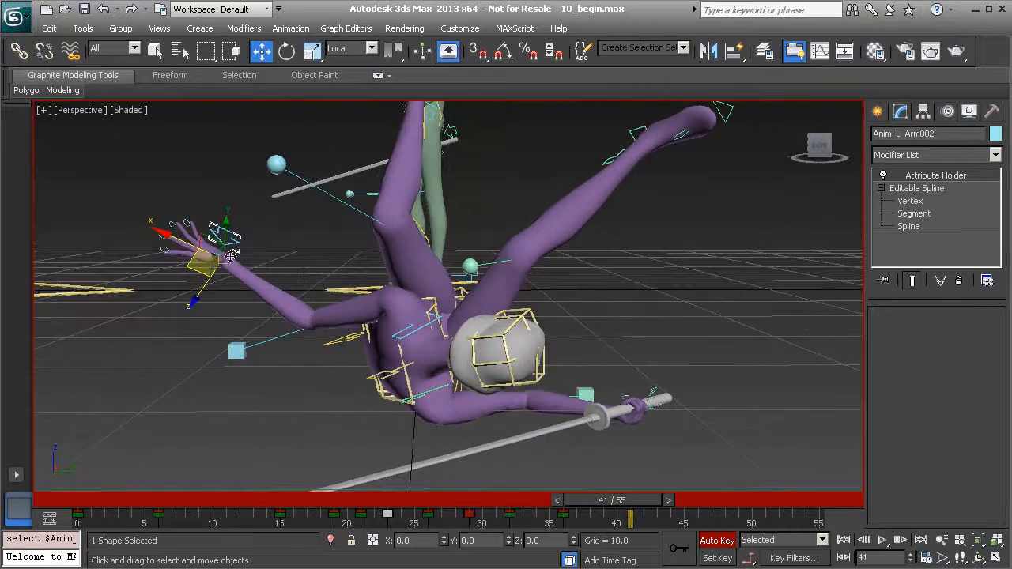
drag(221, 257, 450, 246)
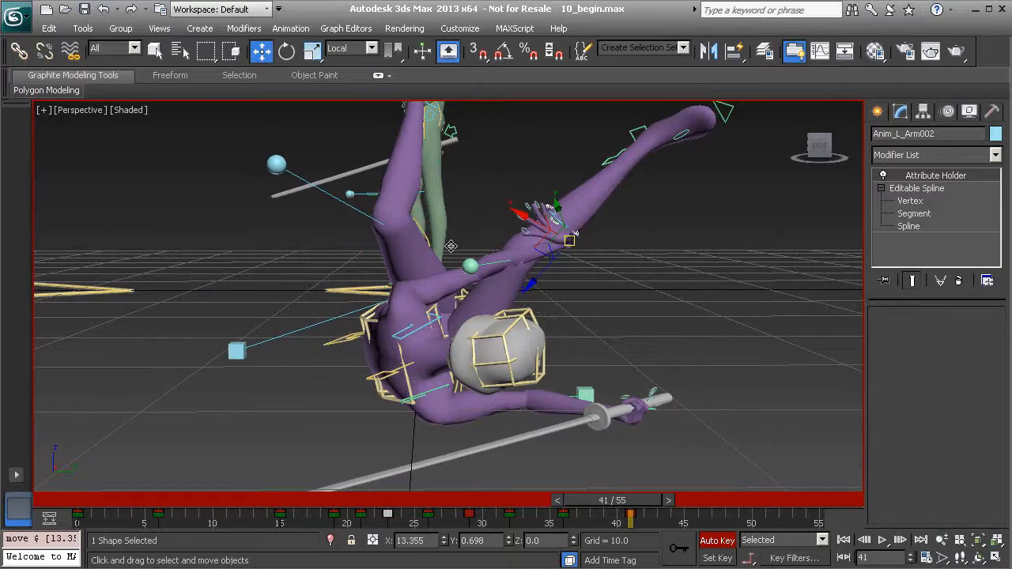
key(e)
alt+middle_drag(542, 262, 427, 273)
drag(567, 231, 602, 332)
drag(563, 229, 592, 325)
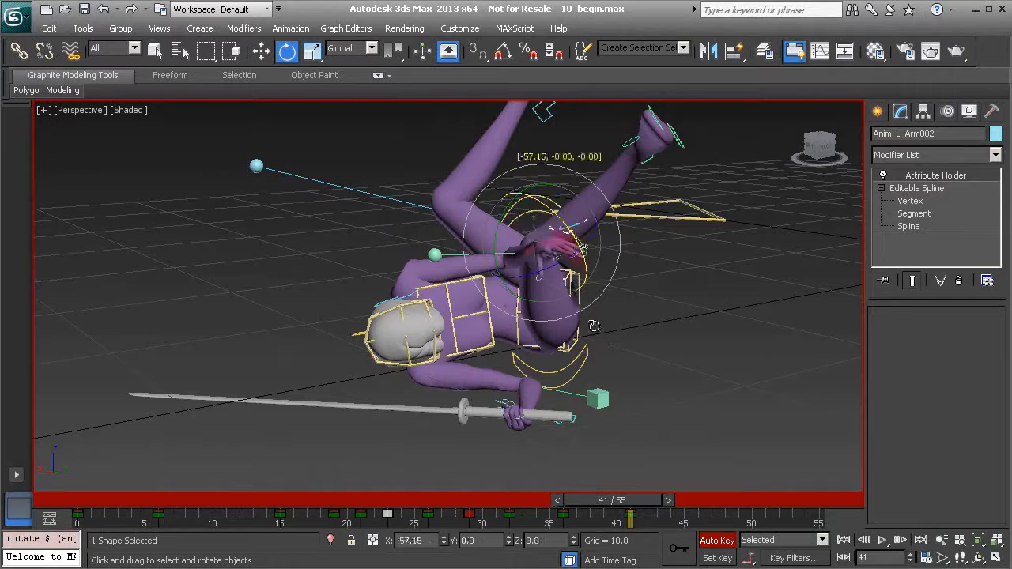
click(498, 272)
Lower the left hand to the floor near the sword hand at frame 41
alt+middle_drag(498, 272, 569, 284)
key(w)
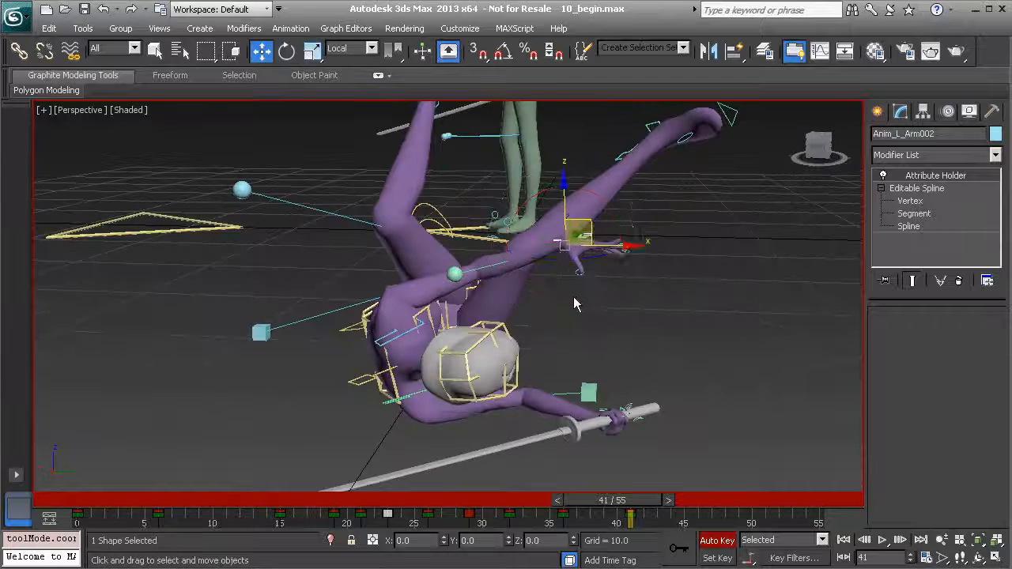
drag(585, 218, 578, 343)
alt+middle_drag(578, 343, 502, 335)
Select the chest control and rotate the upper body to about 63 X, -4 Y and -18 Z at frame 41
click(447, 355)
alt+middle_drag(448, 355, 448, 350)
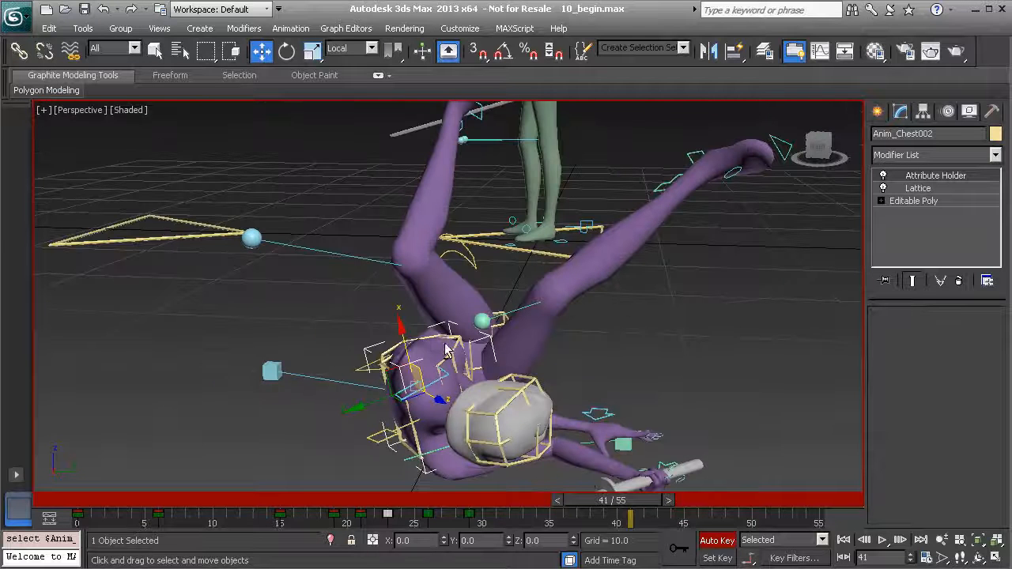
key(e)
drag(422, 330, 452, 339)
alt+middle_drag(452, 340, 309, 365)
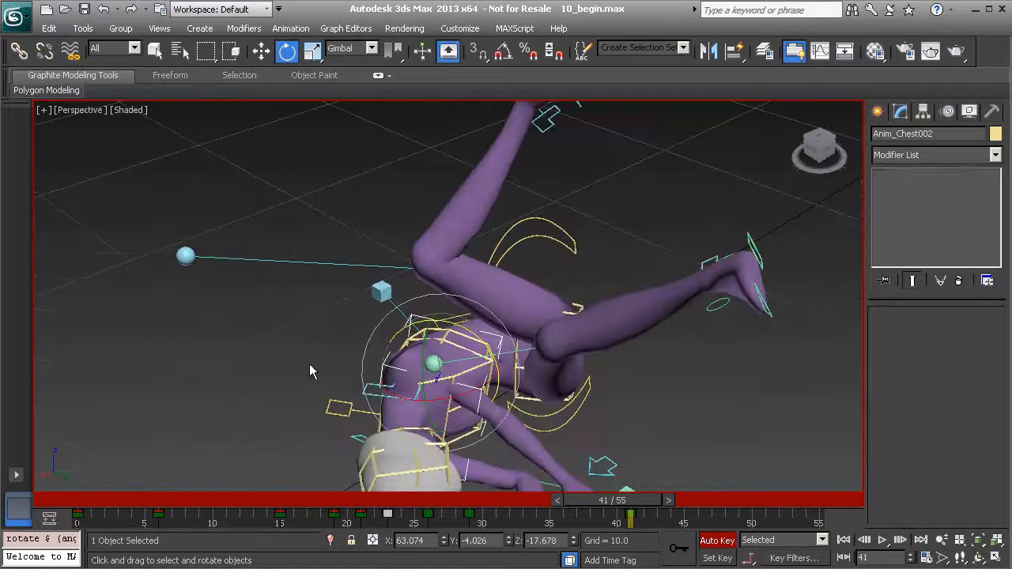
Select the left clavicle control and rotate the shoulder toward the reaching left arm at frame 41
click(383, 389)
drag(427, 378, 488, 425)
alt+middle_drag(488, 425, 514, 340)
Reselect the left arm control and move the hand down to plant it on the floor in front of the hips at frame 41
click(632, 337)
alt+middle_drag(632, 337, 546, 346)
key(w)
drag(597, 323, 640, 370)
alt+middle_drag(640, 370, 657, 349)
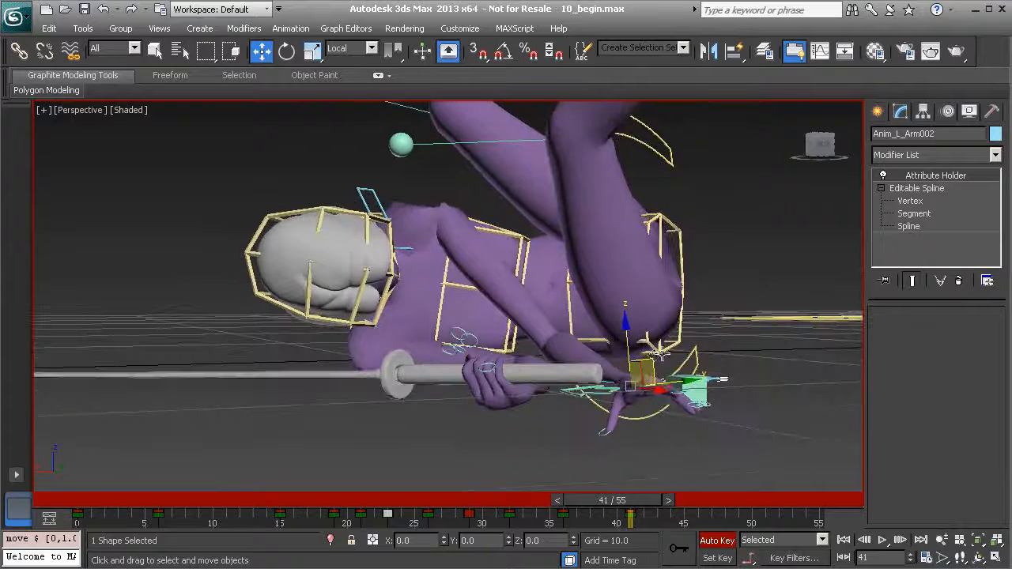
Fine-tune the left hand's floor position and reset the left clavicle's a and b custom attributes to 0 at frame 41
drag(650, 364, 652, 369)
alt+middle_drag(651, 369, 354, 198)
key(e)
click(346, 192)
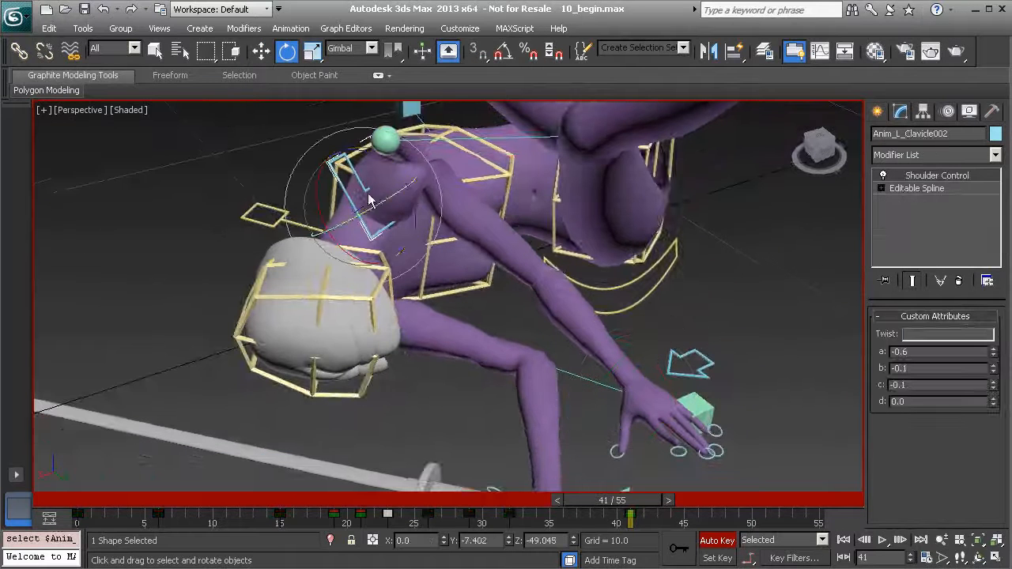
right_click(992, 353)
right_click(997, 362)
click(997, 369)
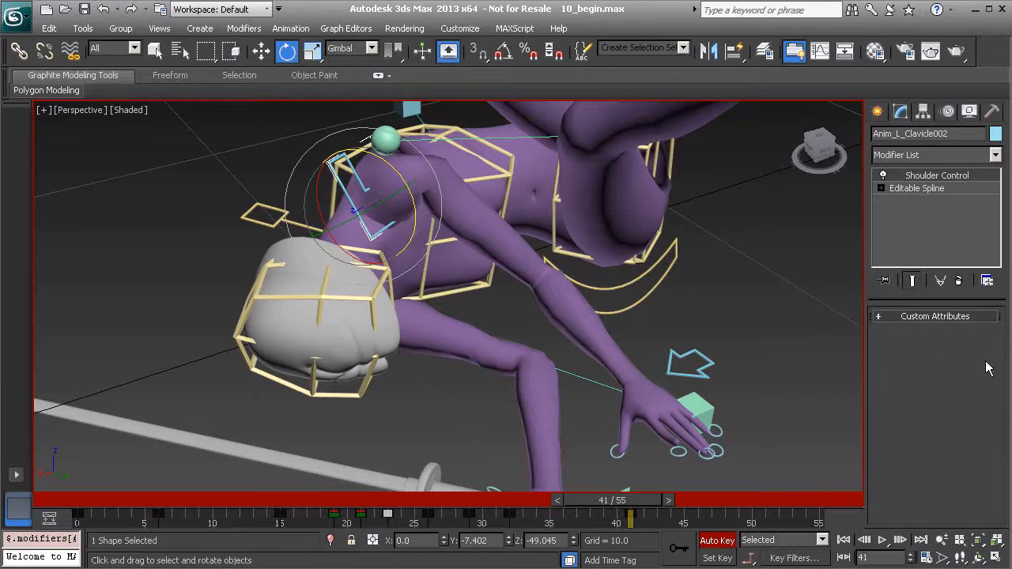
click(901, 319)
right_click(993, 368)
alt+middle_drag(661, 319, 433, 233)
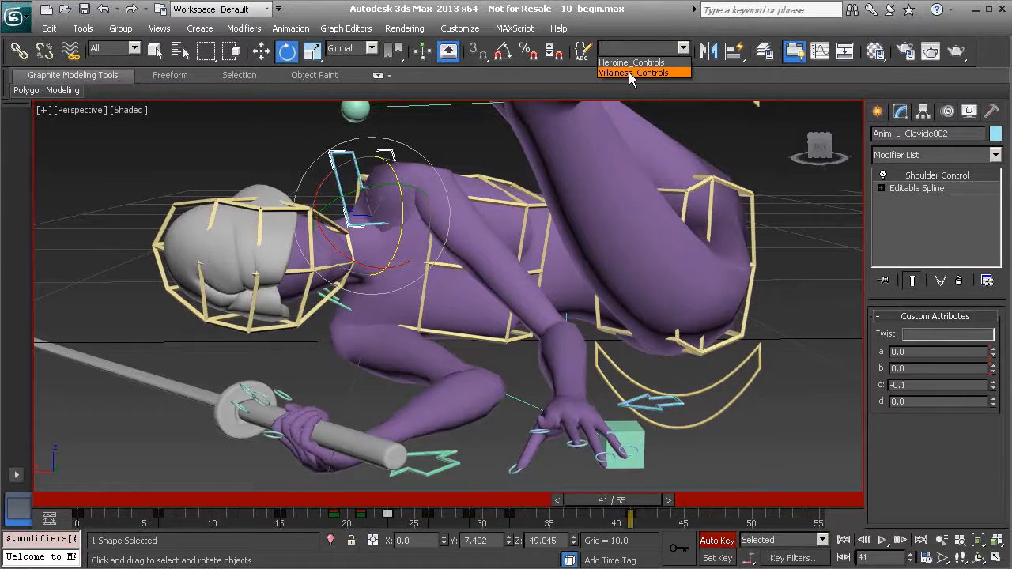
Select the Villainess_Controls set and replace its keys at frame 40 with the keys from frame 41
click(628, 72)
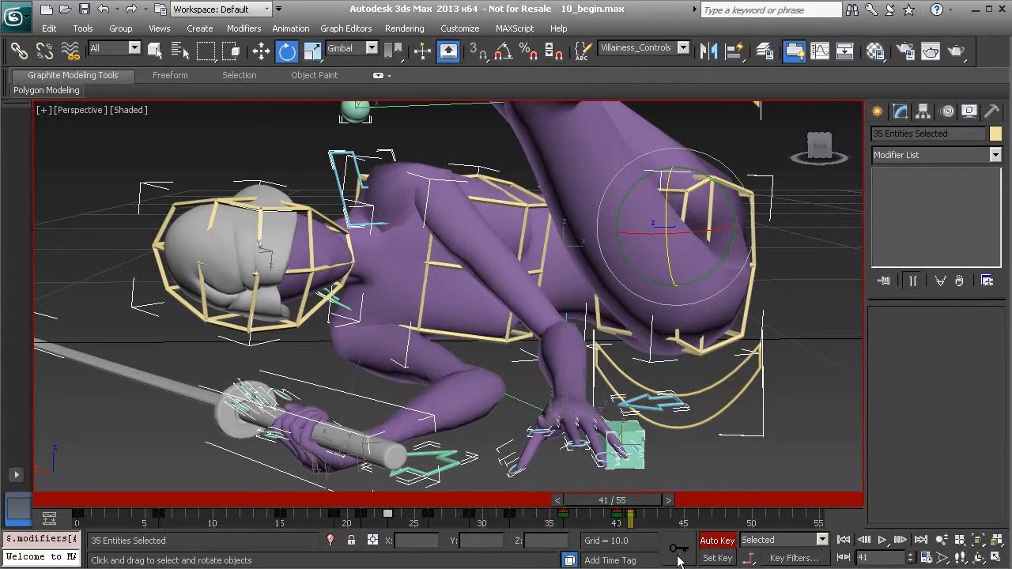
right_click(617, 517)
click(636, 444)
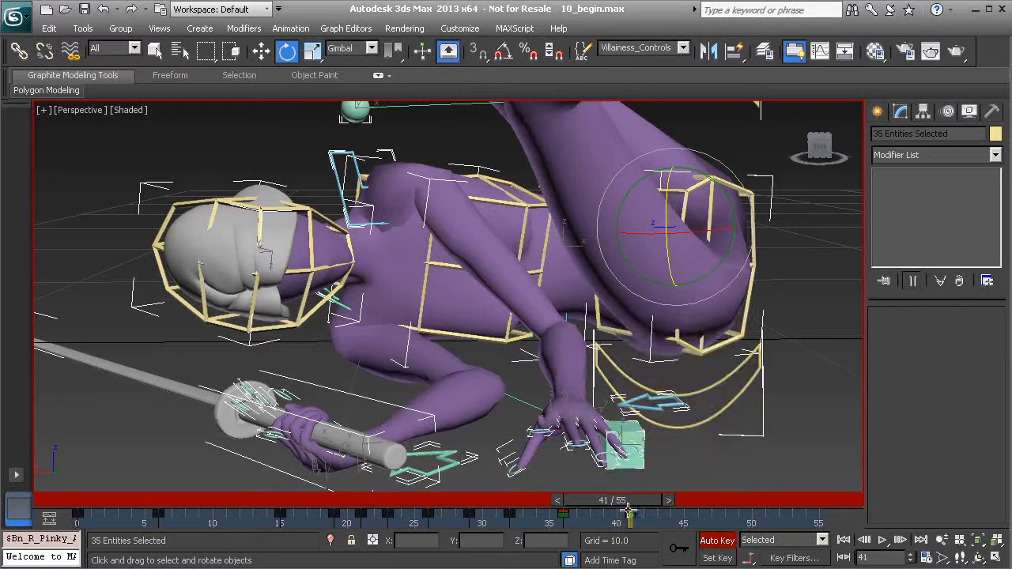
mouse_move(634, 516)
mouse_down()
mouse_move(563, 515)
mouse_move(631, 514)
mouse_up()
Reselect the Villainess_Controls set and set a key on all its controls at frame 36
key(e)
alt+middle_drag(600, 285, 561, 260)
click(648, 230)
alt+middle_drag(648, 230, 530, 303)
mouse_move(619, 498)
mouse_down()
mouse_move(603, 497)
mouse_move(619, 499)
mouse_up()
alt+middle_drag(554, 415, 584, 325)
click(683, 49)
click(645, 72)
drag(600, 503, 566, 517)
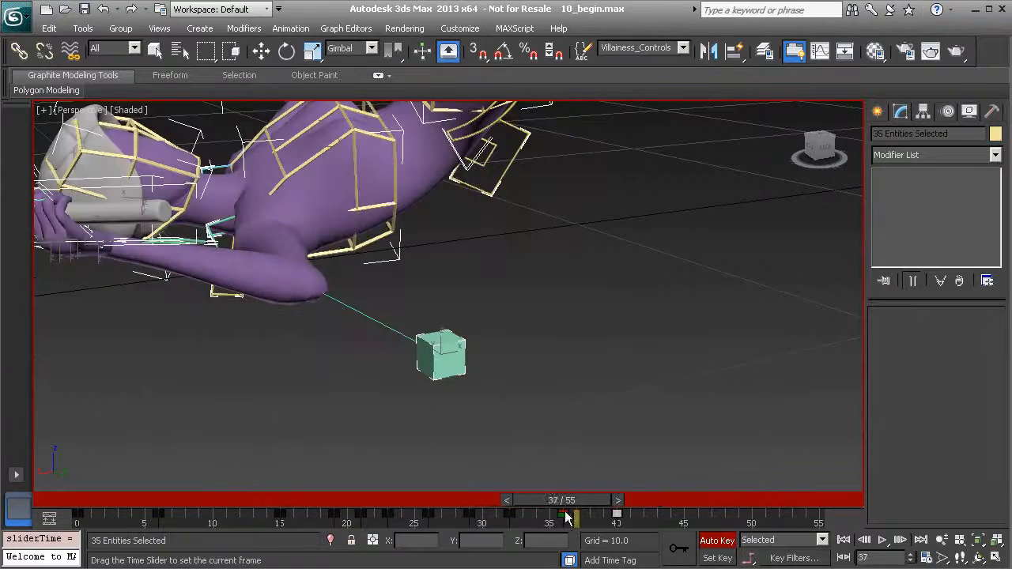
key(e)
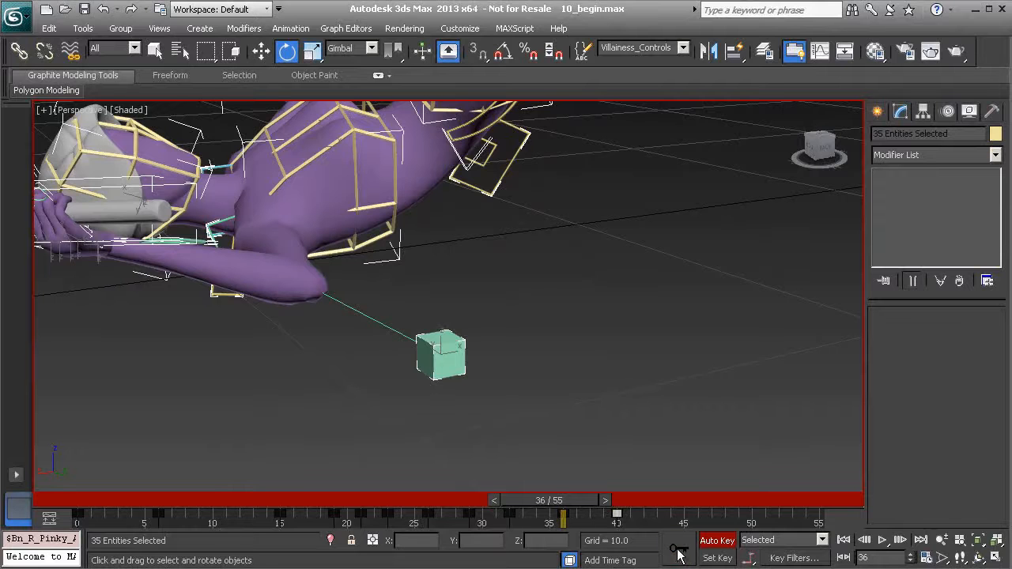
At frame 40, reset the left index finger's Mid and End to 0 and rotate the finger about 20 degrees in Y
alt+middle_drag(530, 363, 555, 405)
drag(560, 499, 628, 515)
middle_drag(680, 483, 579, 393)
click(605, 402)
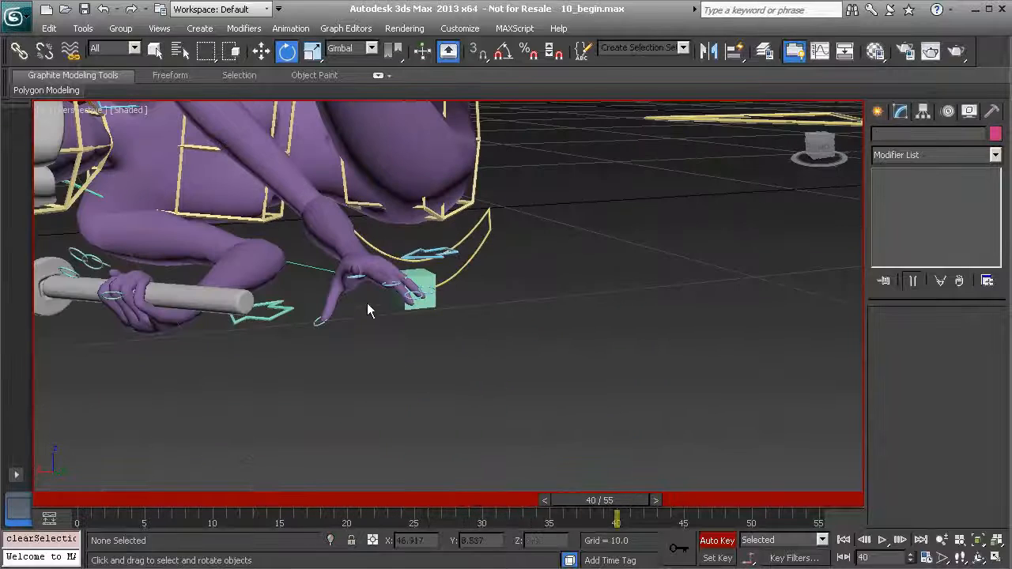
click(360, 276)
scroll(382, 309, up, 4)
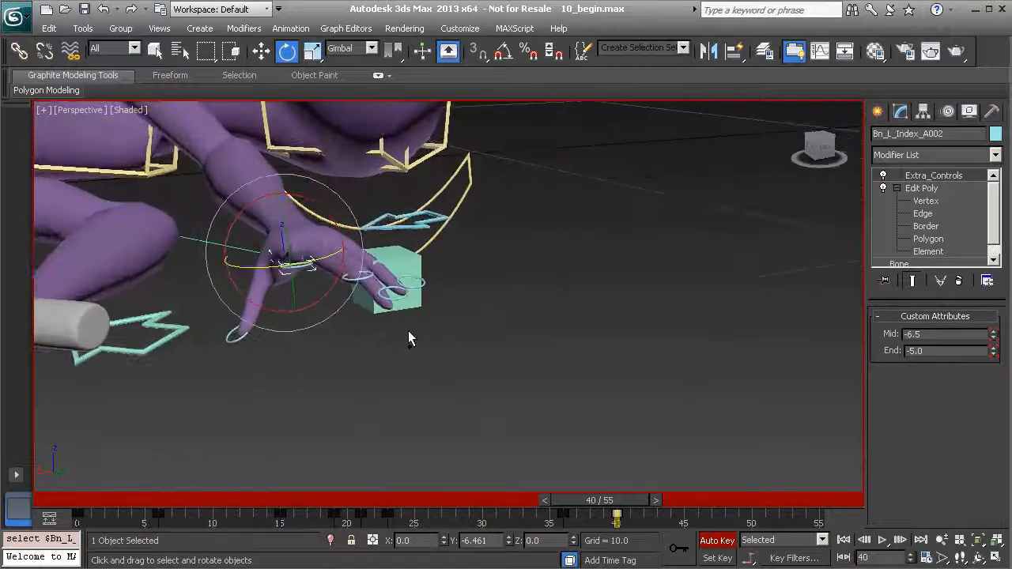
middle_drag(408, 336, 509, 374)
right_click(994, 337)
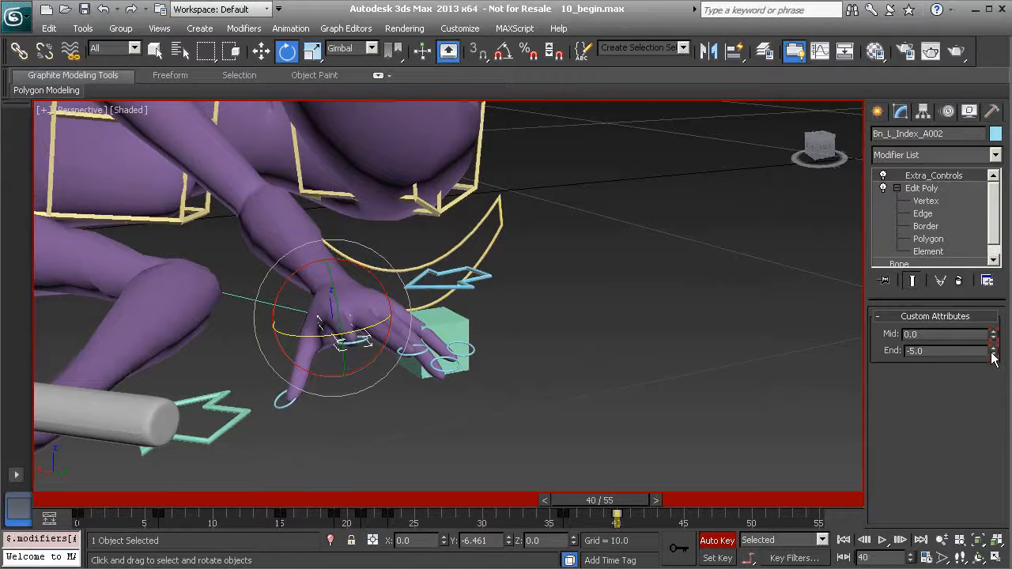
alt+middle_drag(828, 389, 828, 351)
drag(282, 297, 304, 332)
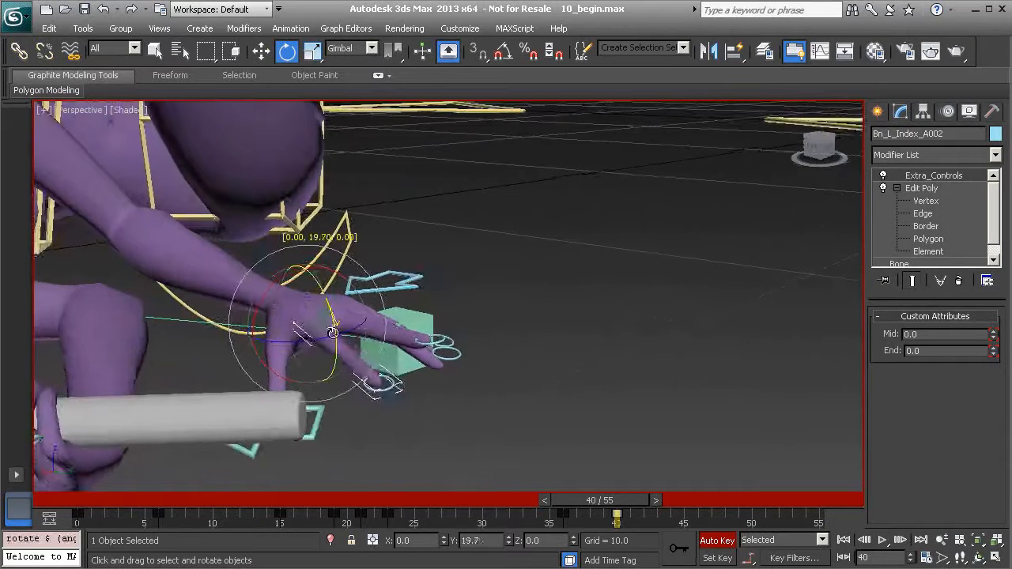
Rotate the left middle finger about 7 degrees in Y toward the floor at frame 40
alt+middle_drag(332, 316, 393, 349)
click(393, 349)
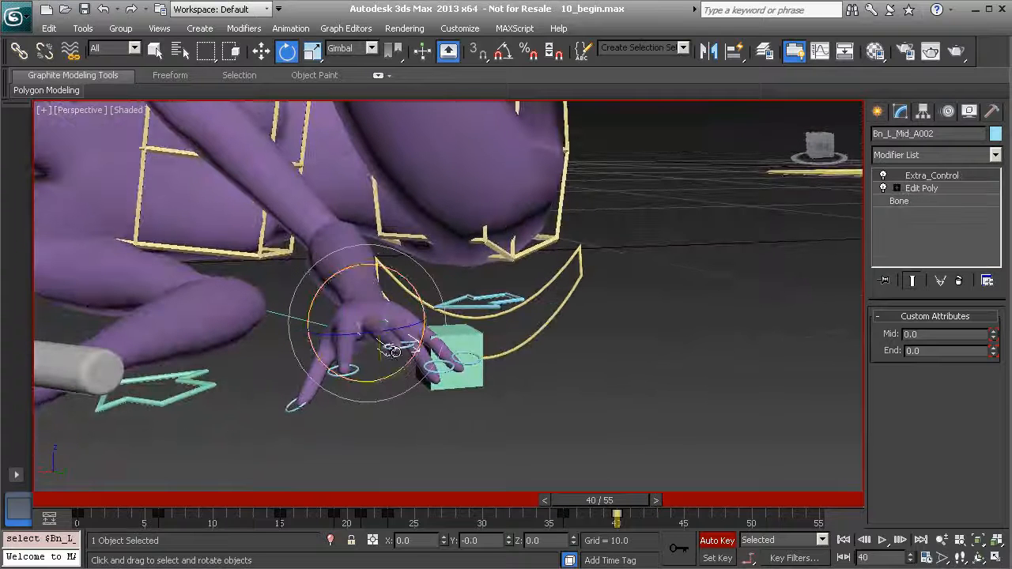
drag(377, 323, 439, 367)
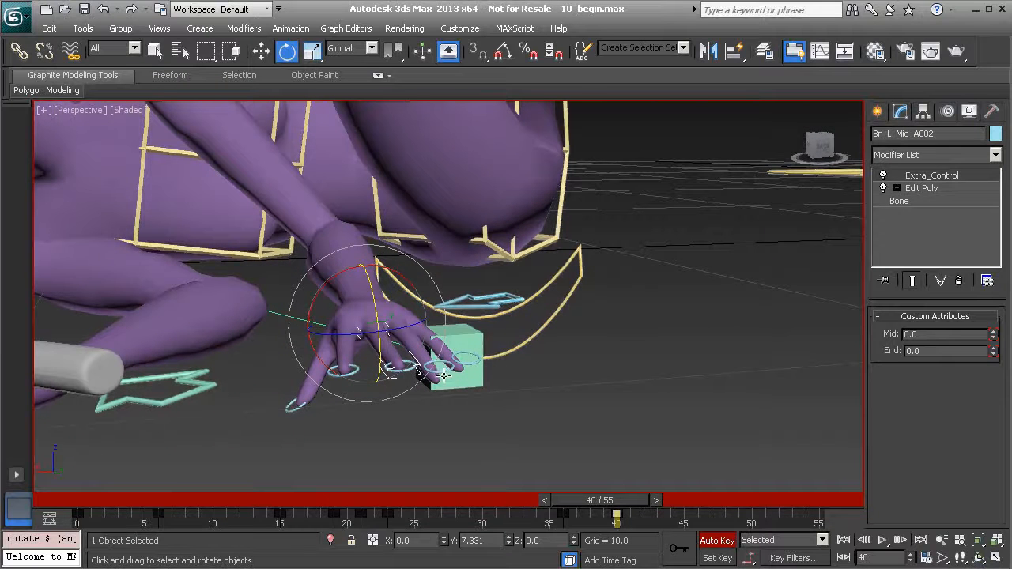
click(445, 373)
alt+middle_drag(463, 377, 568, 440)
click(568, 440)
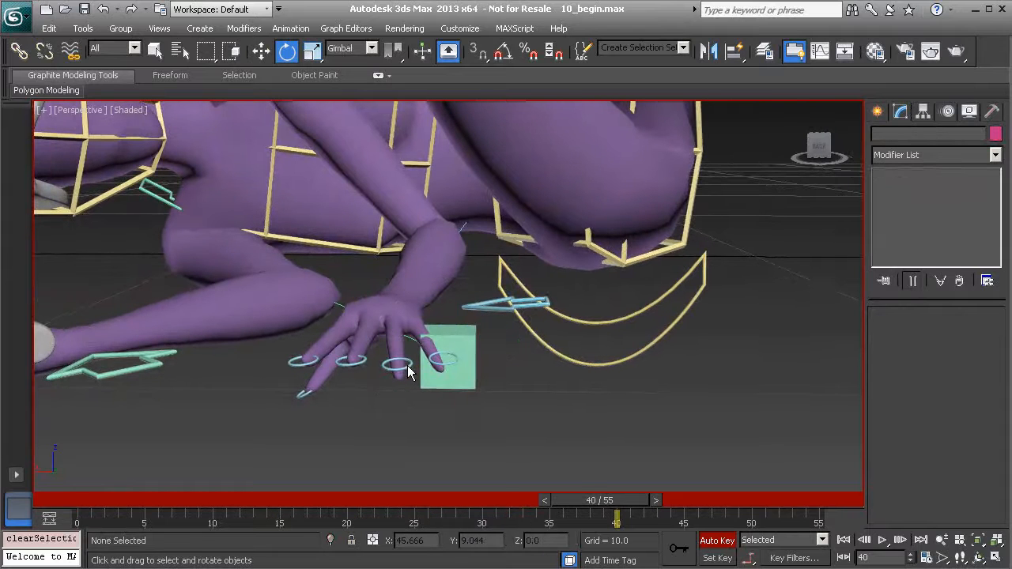
Reset the left ring finger's Mid and End to 0 and rotate the finger to about -4.5 Z at frame 40
alt+middle_drag(410, 365, 435, 299)
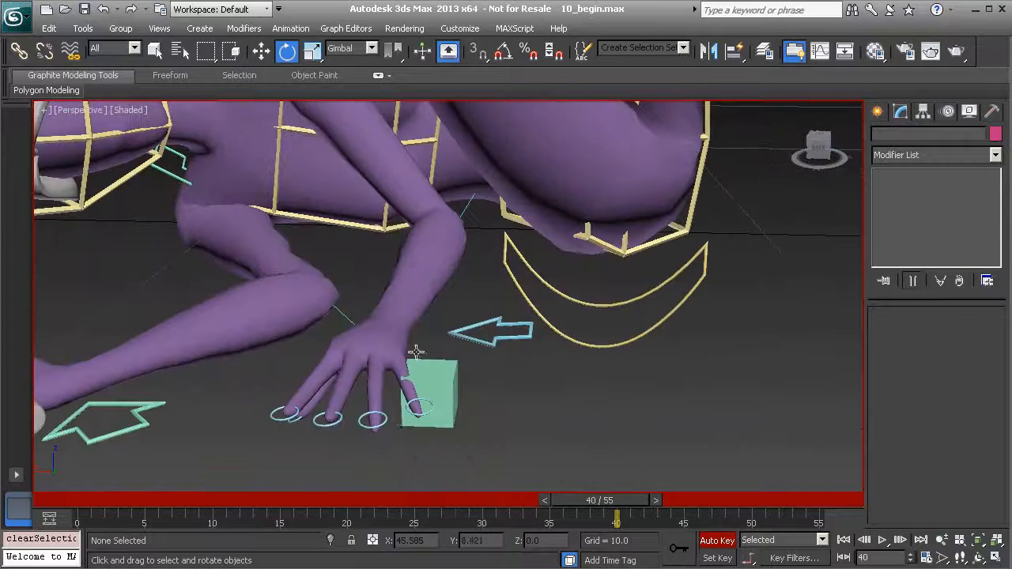
click(387, 416)
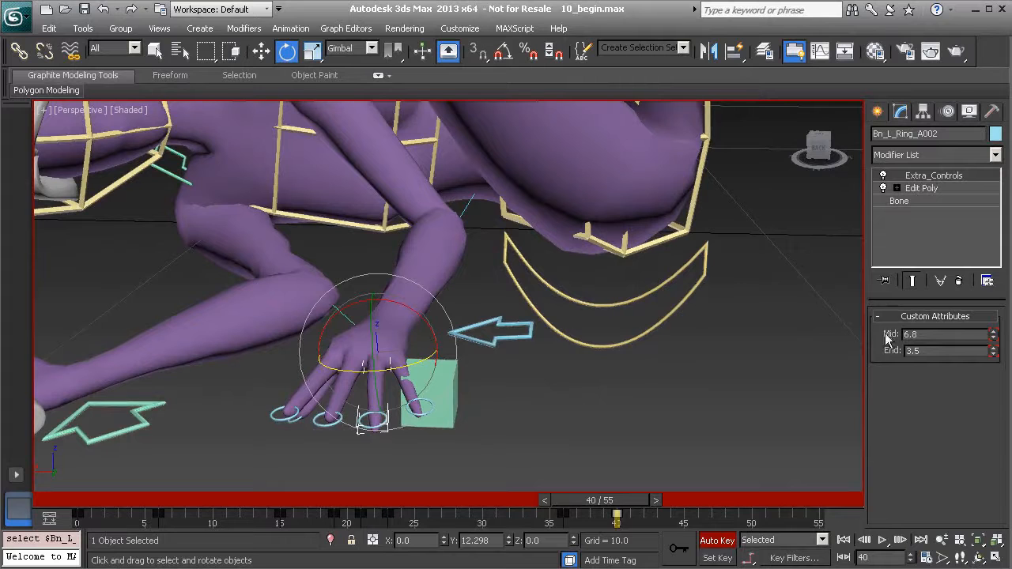
right_click(994, 334)
right_click(994, 351)
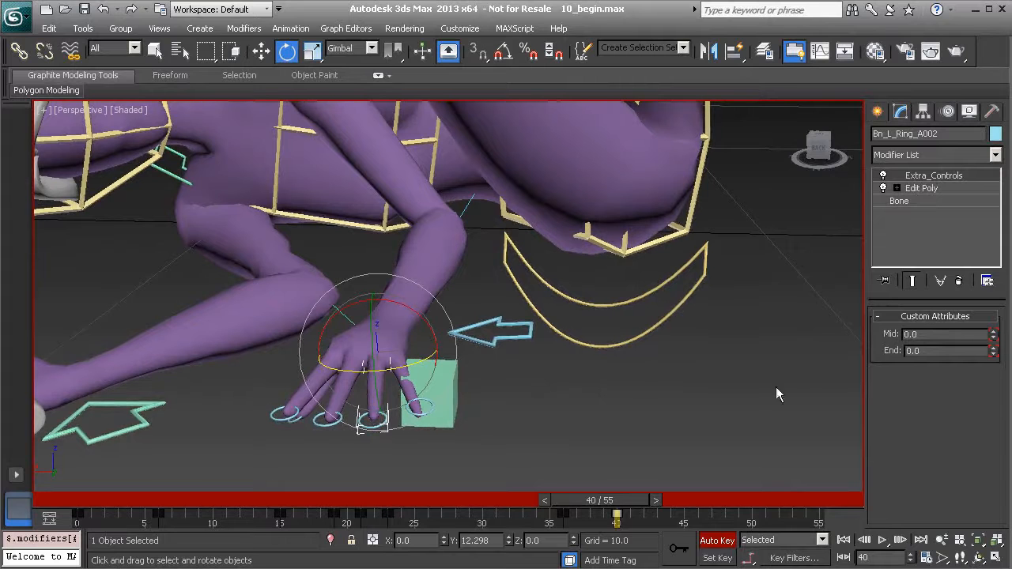
alt+middle_drag(470, 368, 455, 357)
drag(393, 375, 384, 372)
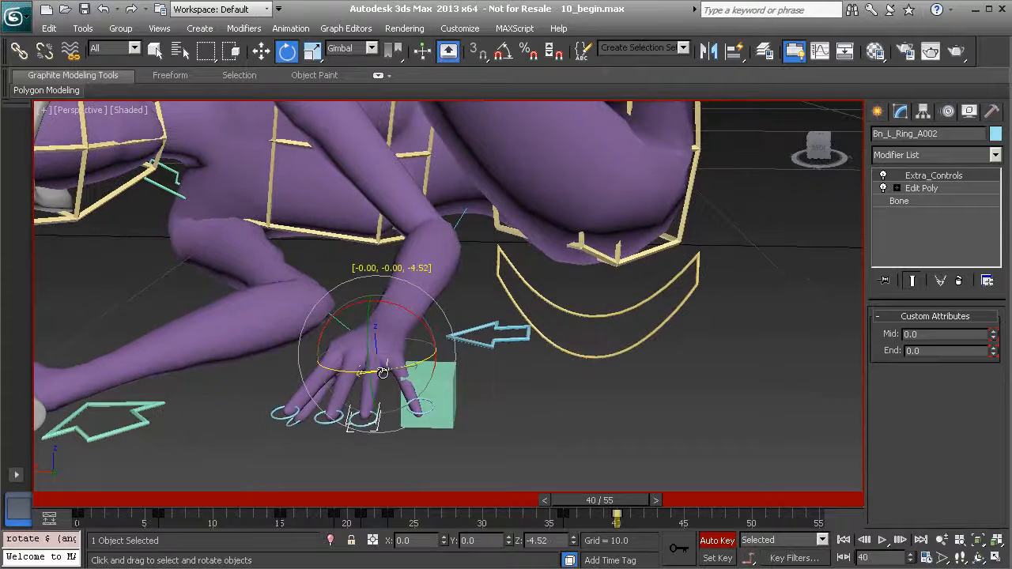
Reset the left pinky's Mid and Pitch to 0 and rotate it toward the other fingers to about -5.5 Z
click(433, 400)
alt+middle_drag(442, 405, 475, 442)
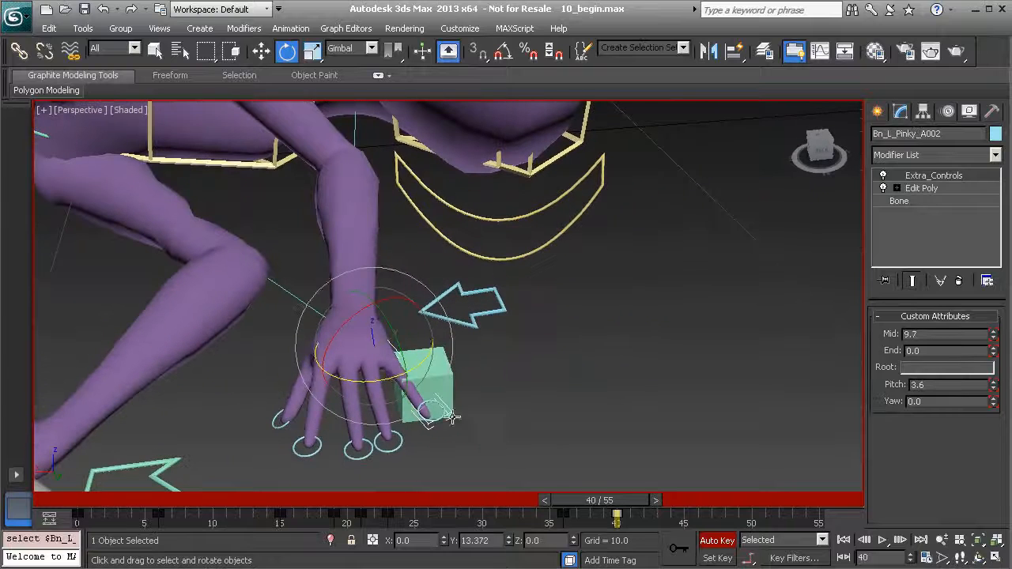
drag(393, 374, 379, 377)
alt+middle_drag(413, 373, 420, 343)
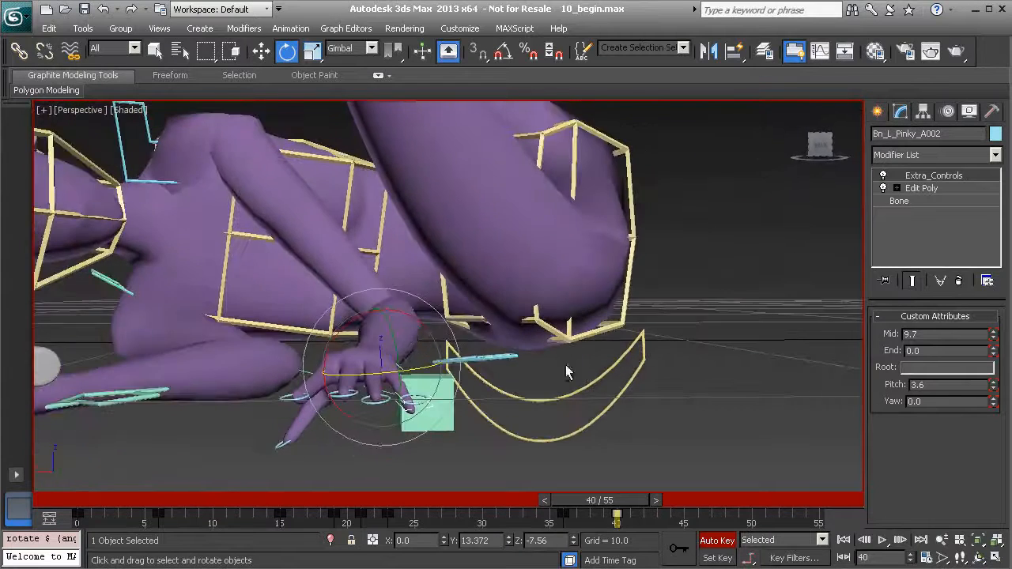
right_click(994, 336)
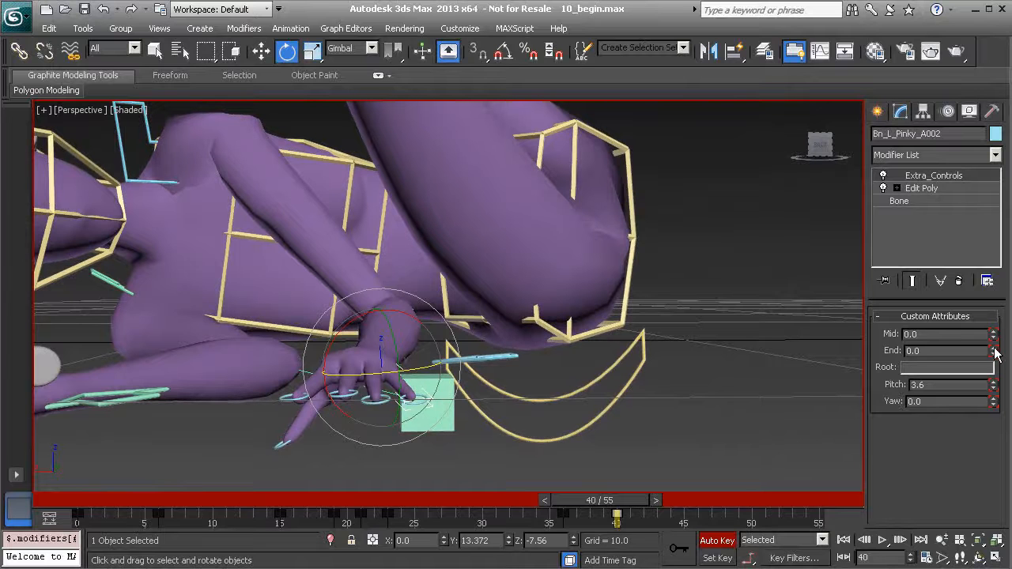
right_click(992, 386)
alt+middle_drag(713, 381, 429, 381)
drag(418, 362, 409, 365)
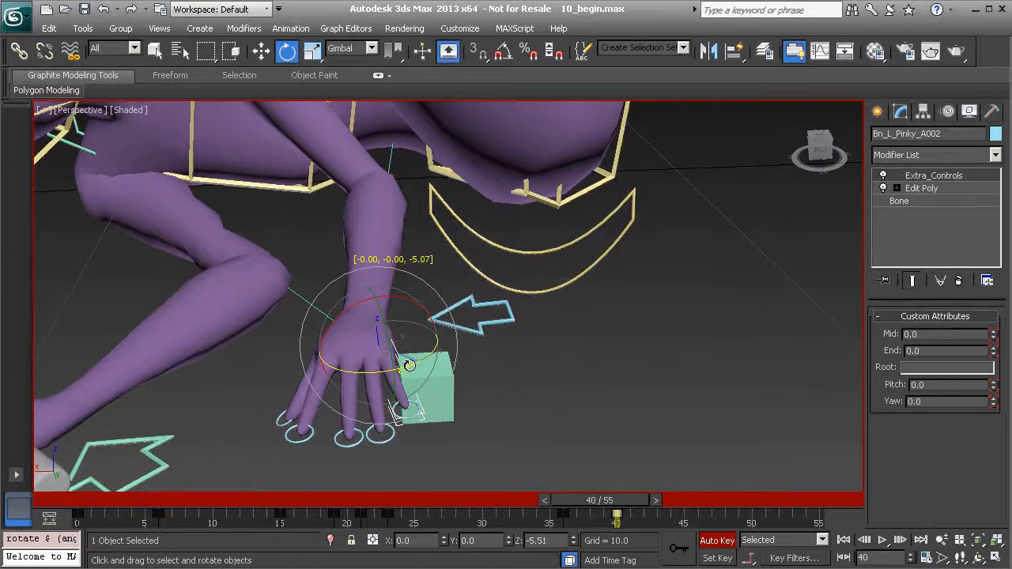
Reset the left thumb's Mid to 0 and rotate the thumb so it rests alongside the planted hand at frame 40
alt+middle_drag(368, 389, 356, 316)
click(284, 441)
right_click(995, 337)
alt+middle_drag(497, 345, 518, 394)
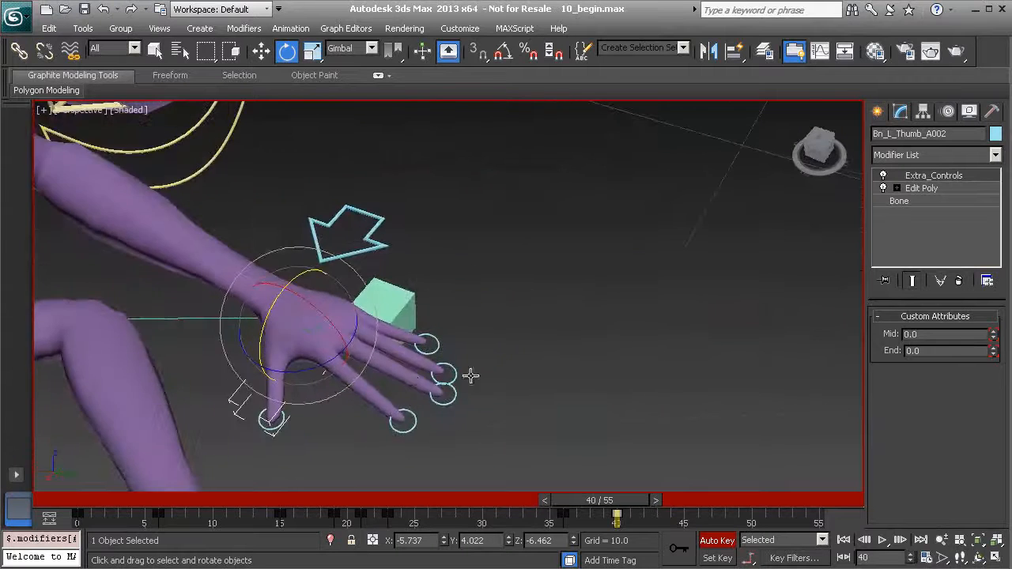
alt+middle_drag(493, 328, 472, 362)
alt+middle_drag(414, 329, 409, 360)
alt+middle_drag(319, 282, 346, 313)
Move the right leg control down and back at frame 40 so the leg stretches out behind the hips near the floor
mouse_move(628, 505)
mouse_down()
mouse_move(600, 500)
mouse_move(623, 501)
mouse_up()
alt+middle_drag(450, 371, 601, 340)
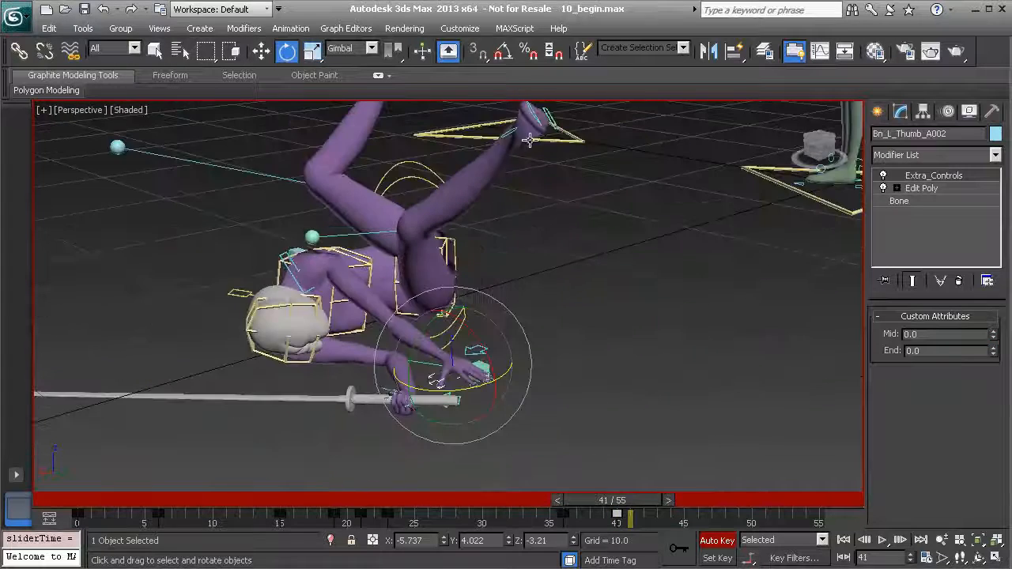
alt+middle_drag(559, 145, 503, 265)
click(526, 270)
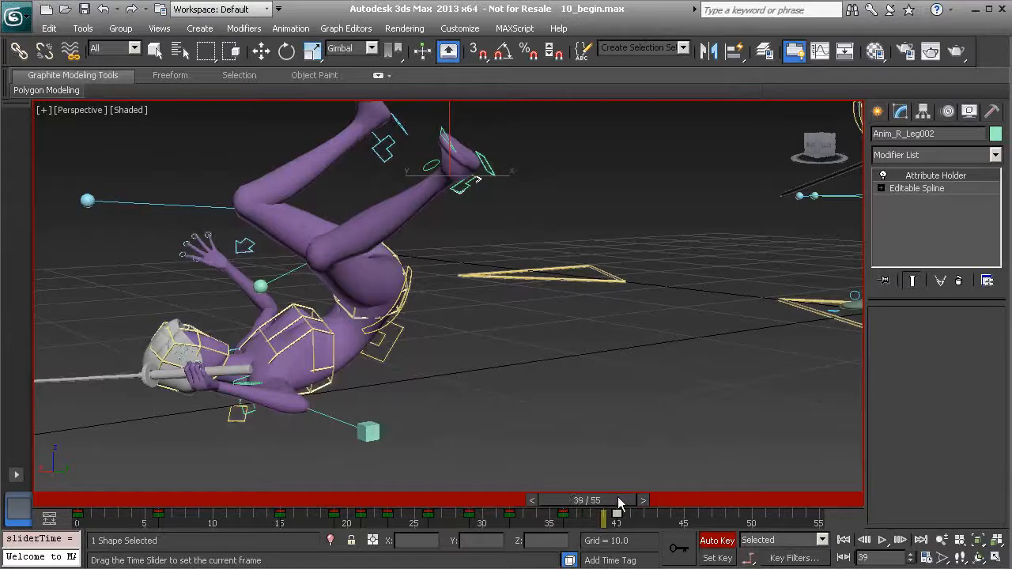
drag(617, 496, 631, 496)
key(w)
alt+middle_drag(557, 395, 577, 371)
drag(445, 174, 589, 389)
alt+middle_drag(589, 389, 564, 391)
alt+middle_drag(619, 317, 491, 326)
drag(388, 357, 532, 343)
alt+middle_drag(532, 343, 593, 274)
Rotate the right foot to about 273 Y and -37 Z, and move it down toward the floor at frame 40
key(e)
drag(610, 358, 620, 353)
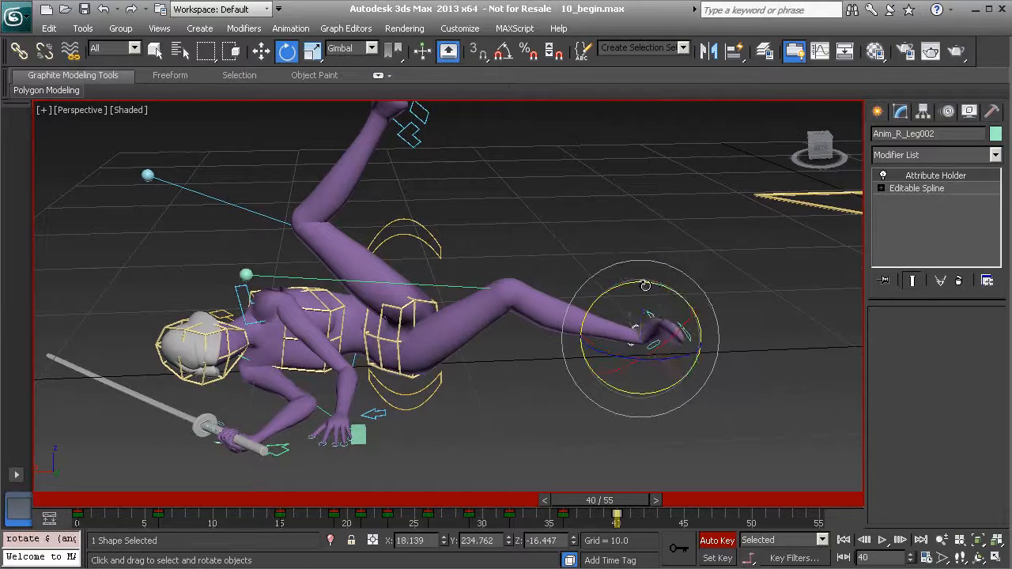
drag(694, 323, 684, 303)
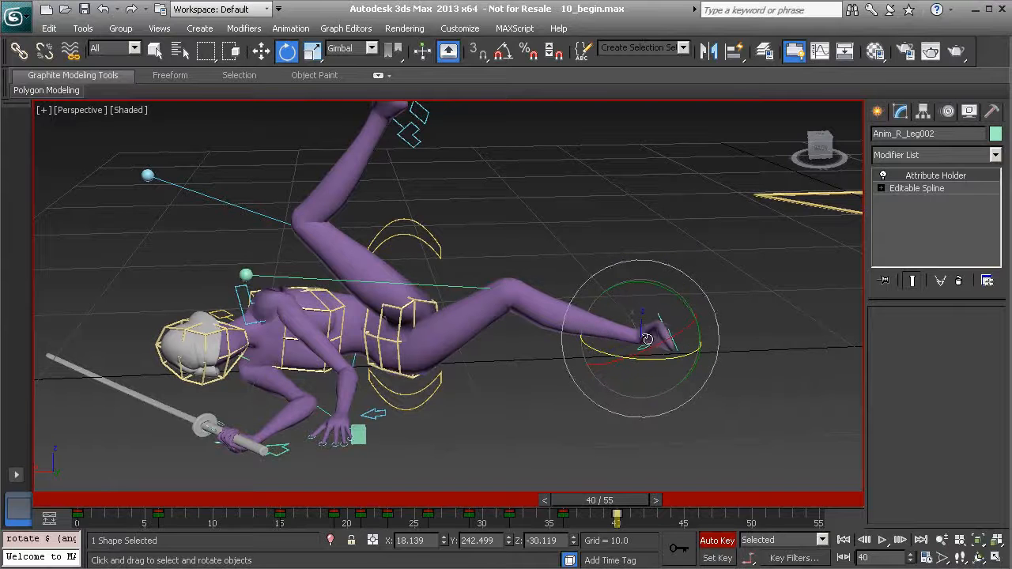
drag(674, 300, 631, 295)
alt+middle_drag(644, 294, 626, 328)
key(w)
drag(648, 338, 664, 400)
Move the right knee control down in front of the hips so the knee points toward the floor at frame 40
click(246, 272)
alt+middle_drag(248, 273, 307, 294)
drag(251, 274, 417, 348)
alt+middle_drag(417, 348, 381, 349)
Fine-tune the right leg control's floor position and rotate the foot to about 60 X at frame 40
middle_drag(696, 421, 651, 408)
key(e)
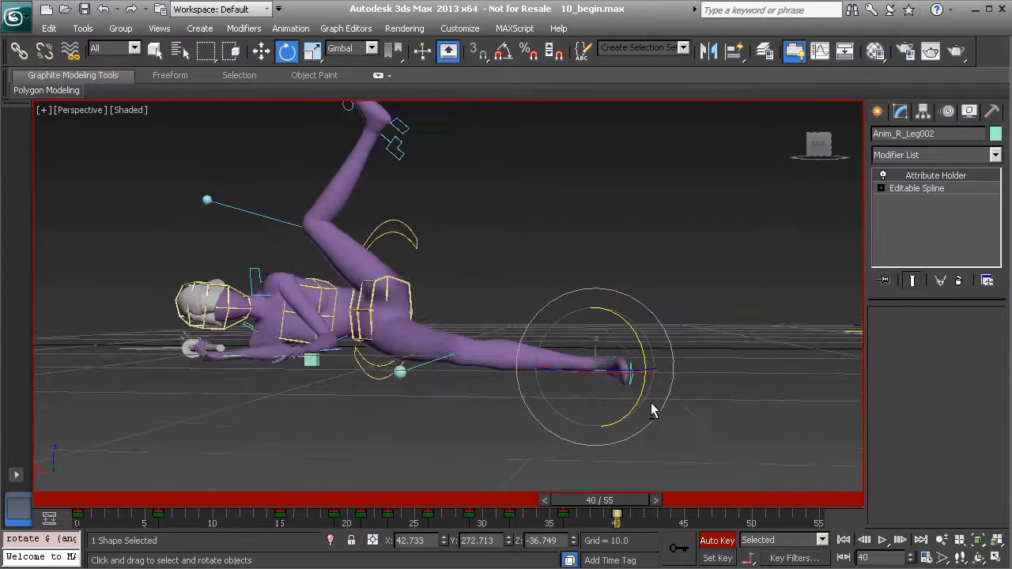
key(w)
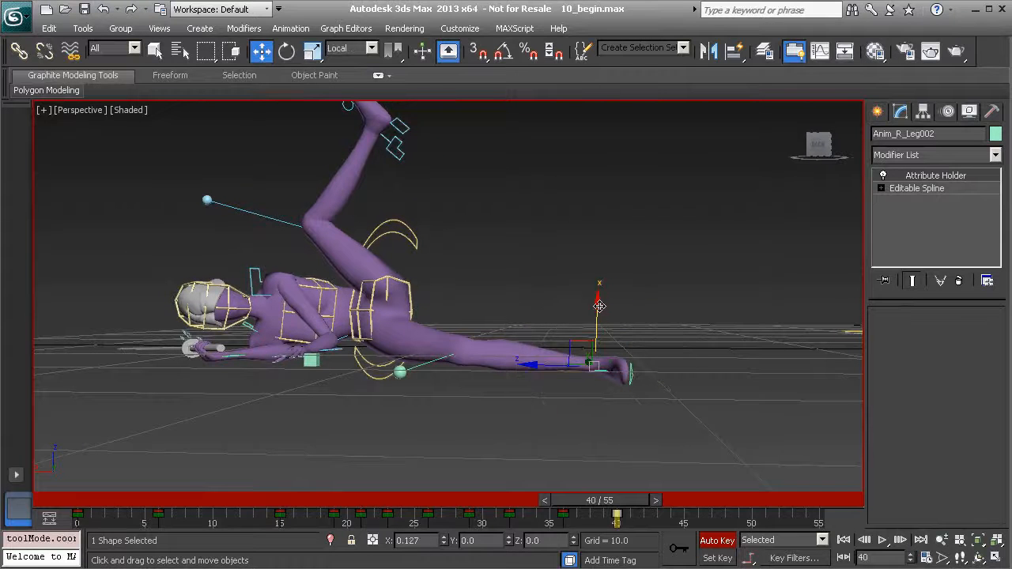
alt+middle_drag(599, 309, 624, 387)
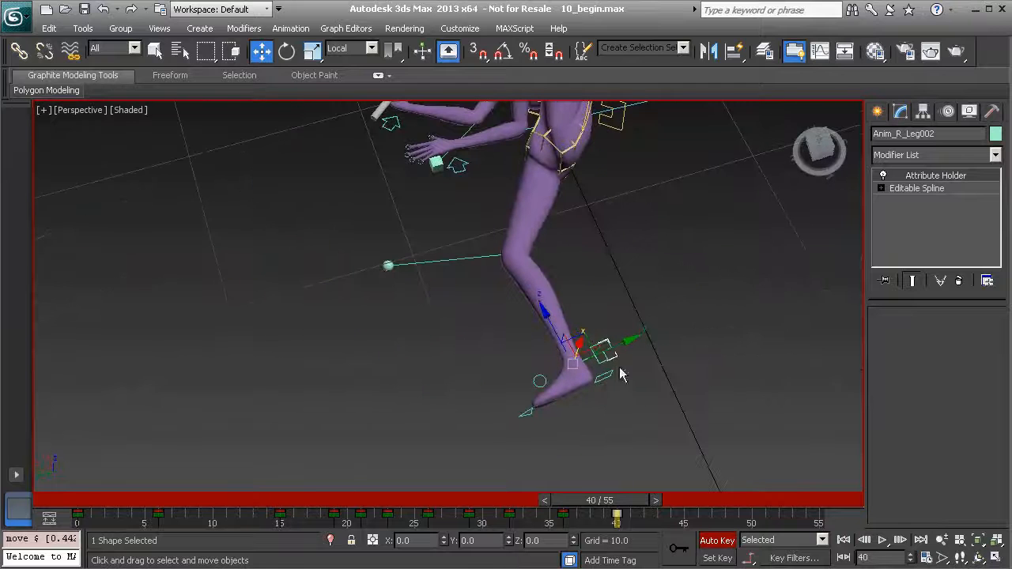
mouse_move(583, 336)
mouse_down()
mouse_move(611, 327)
mouse_move(582, 335)
mouse_up()
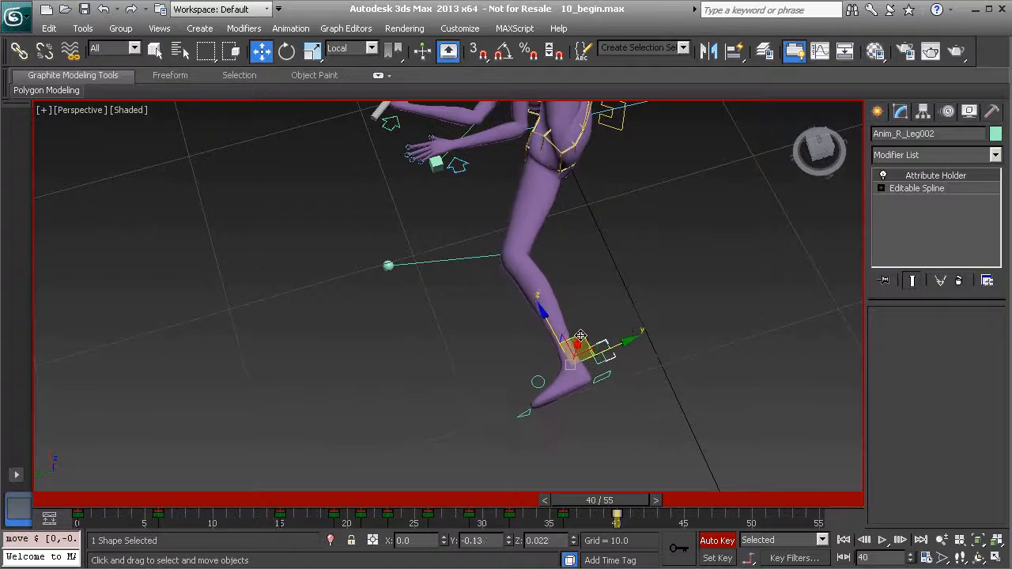
key(e)
alt+middle_drag(537, 414, 428, 226)
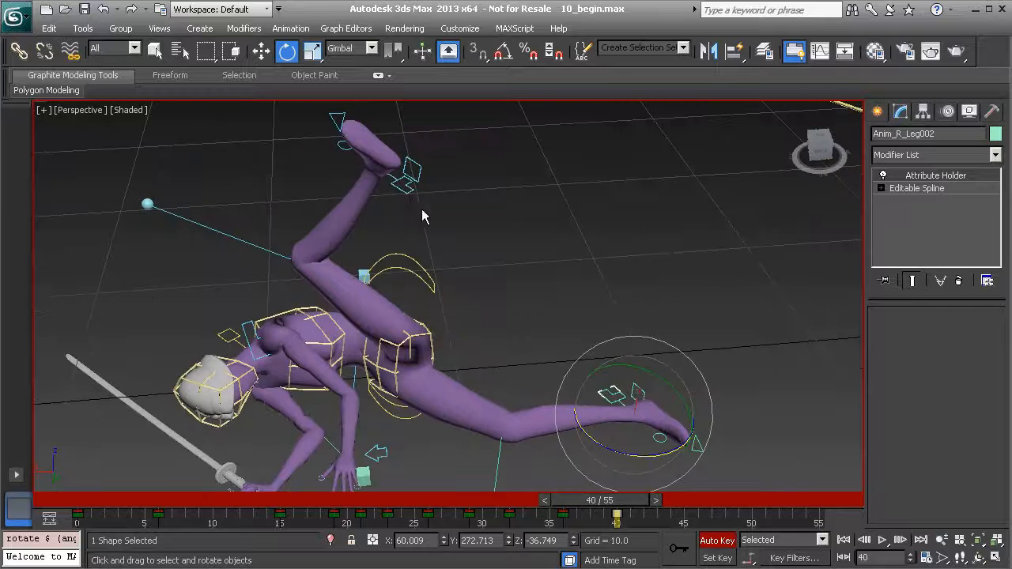
Move the left leg control from above the body down toward the floor behind the hips at frame 40
click(410, 193)
alt+middle_drag(410, 193, 394, 177)
key(w)
drag(384, 166, 548, 267)
Rotate the left foot control to about 277 Y and move it down to the floor behind the hips at frame 40
alt+middle_drag(537, 290, 600, 332)
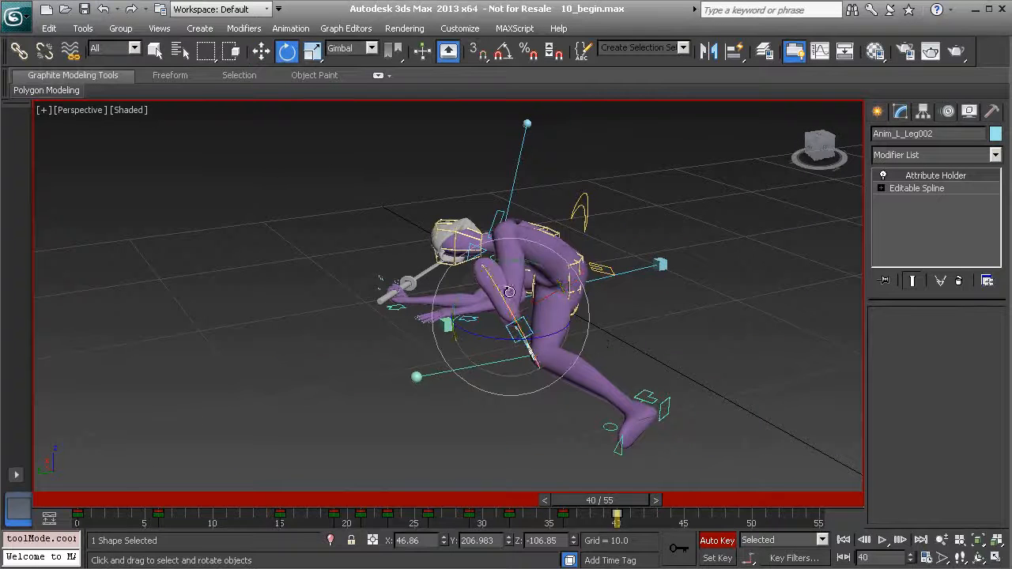
drag(533, 268, 436, 319)
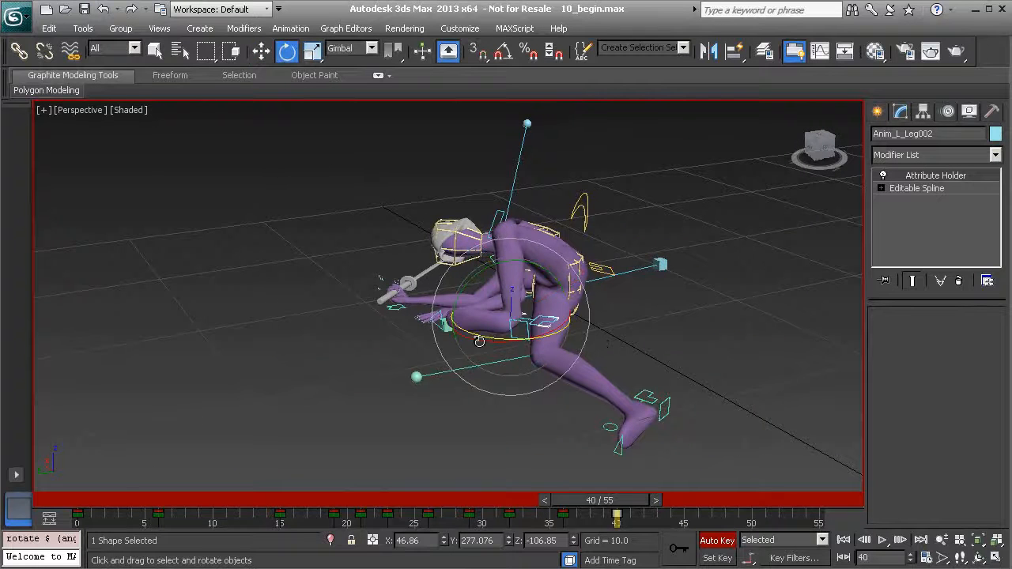
alt+middle_drag(561, 354, 515, 318)
key(w)
drag(538, 305, 522, 378)
alt+middle_drag(522, 384, 617, 367)
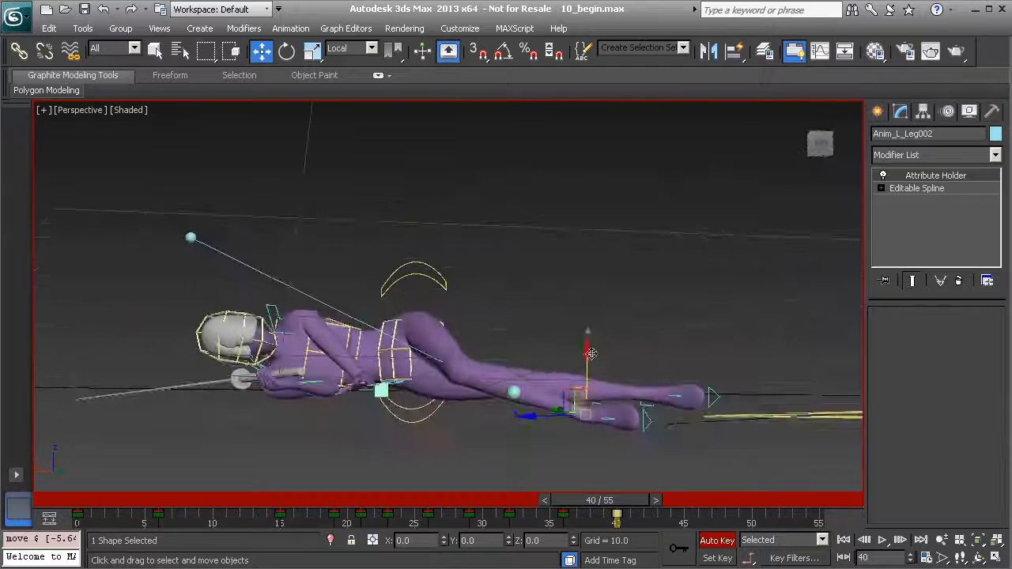
drag(586, 352, 596, 330)
alt+middle_drag(596, 329, 441, 317)
Move the left knee control down so the left knee points toward the floor at frame 40, and clear the selection
key(e)
click(270, 175)
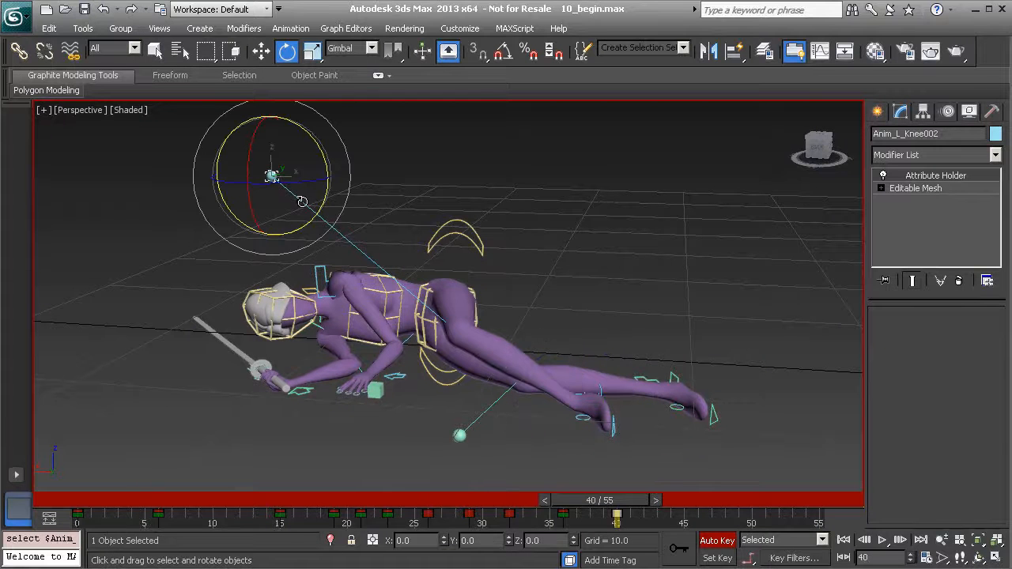
key(w)
drag(296, 153, 338, 273)
alt+middle_drag(338, 274, 496, 363)
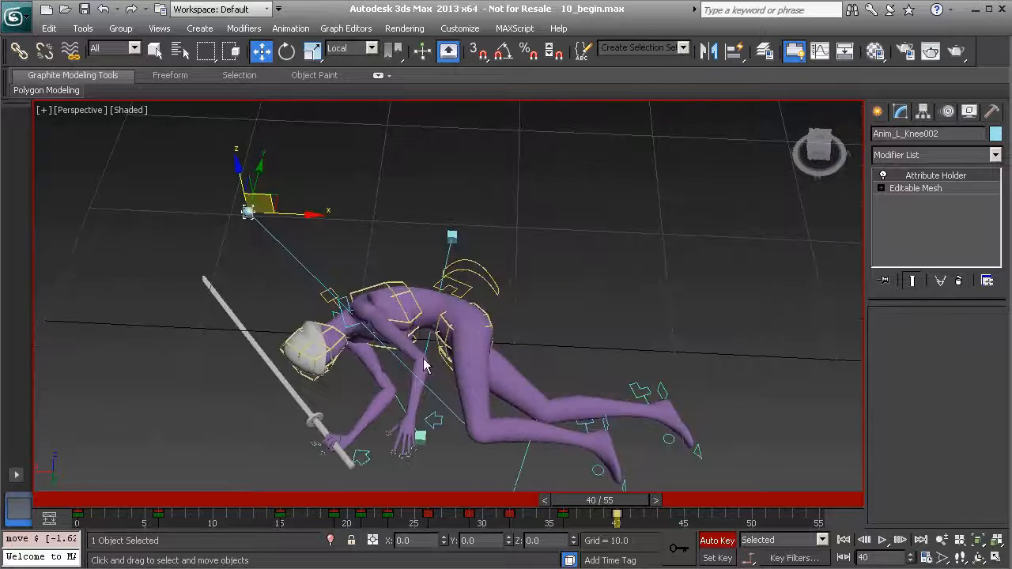
alt+middle_drag(289, 291, 197, 300)
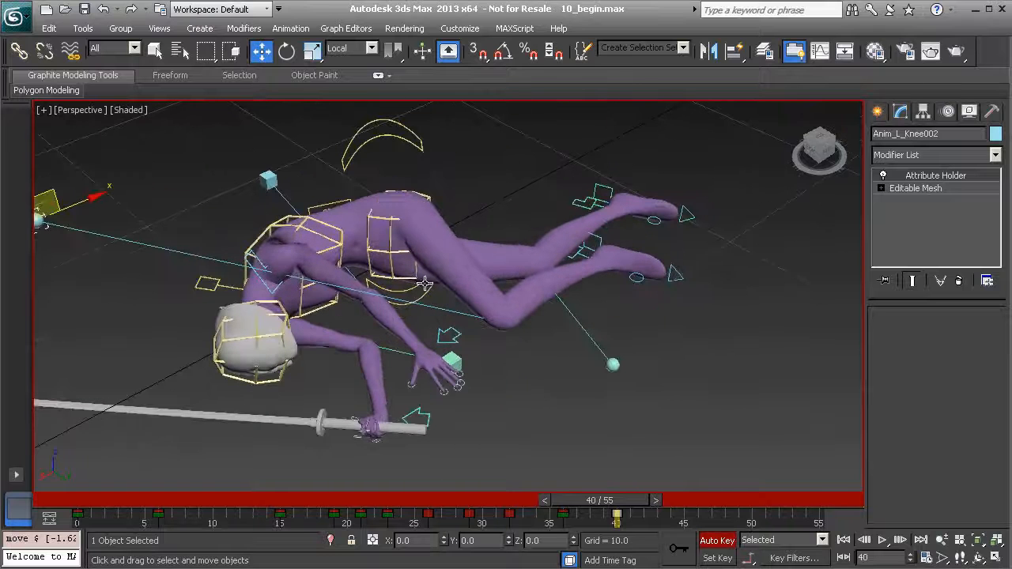
alt+middle_drag(393, 295, 435, 296)
click(449, 219)
Scrub back to the early frames and play the animation to review the purple character's jump and backward roll
drag(616, 500, 145, 499)
scroll(430, 265, down, 3)
middle_drag(418, 303, 470, 332)
click(889, 540)
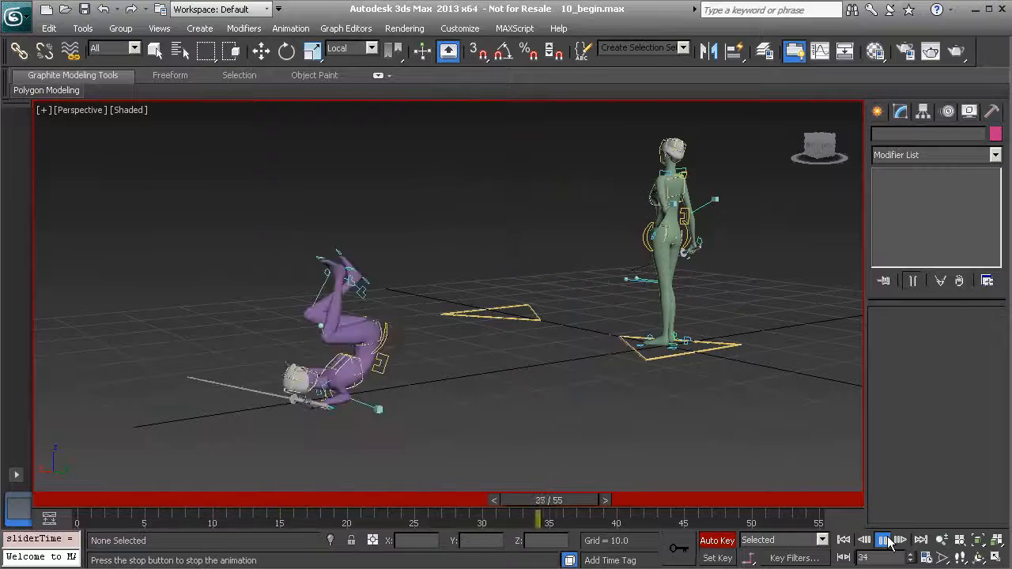
click(888, 541)
alt+middle_drag(466, 363, 463, 390)
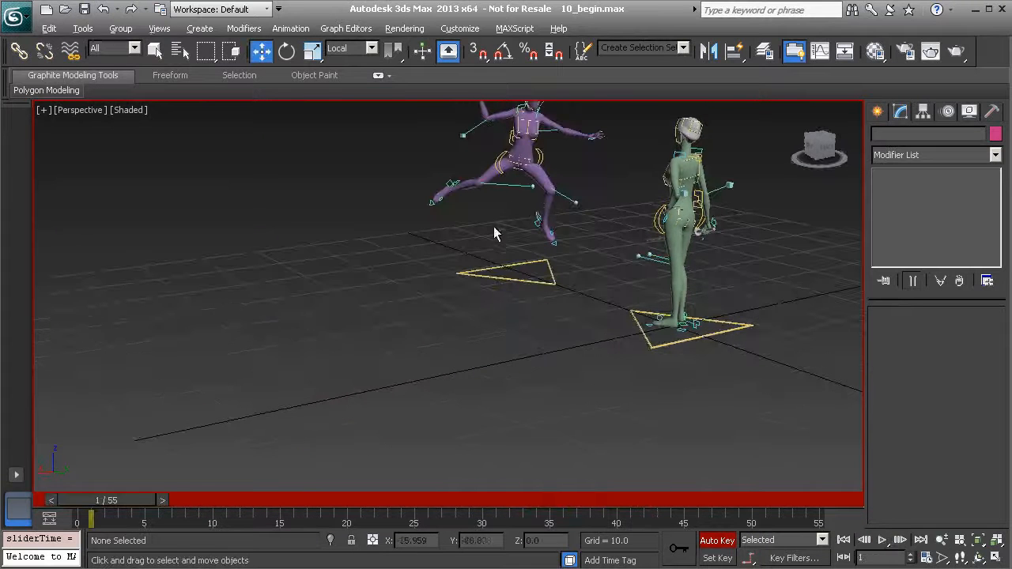
alt+middle_drag(494, 222, 495, 213)
Scrub forward to frame 43 and examine the purple character's prone pose on the floor from several angles
drag(120, 499, 637, 510)
scroll(433, 365, up, 6)
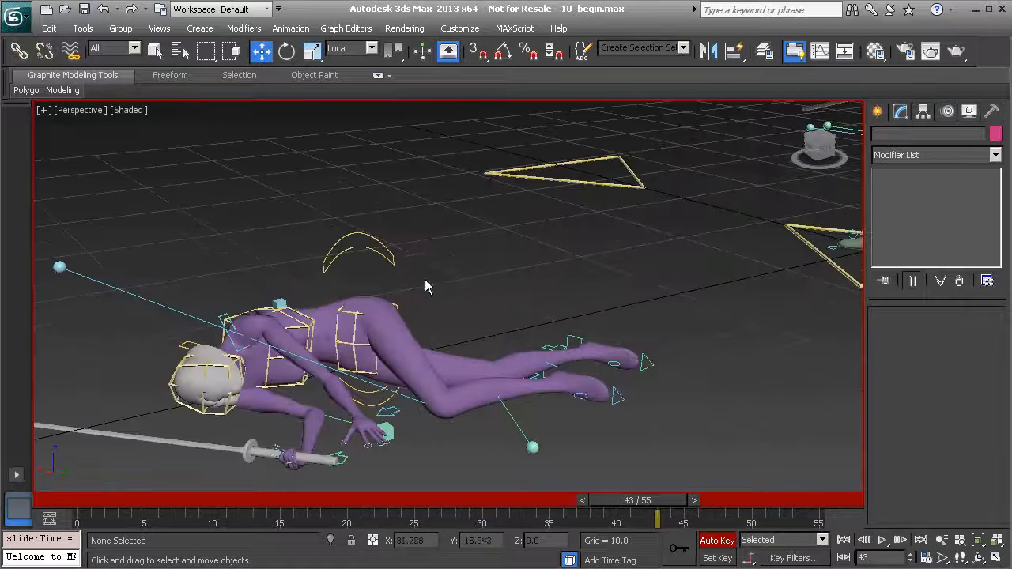
middle_drag(441, 291, 486, 273)
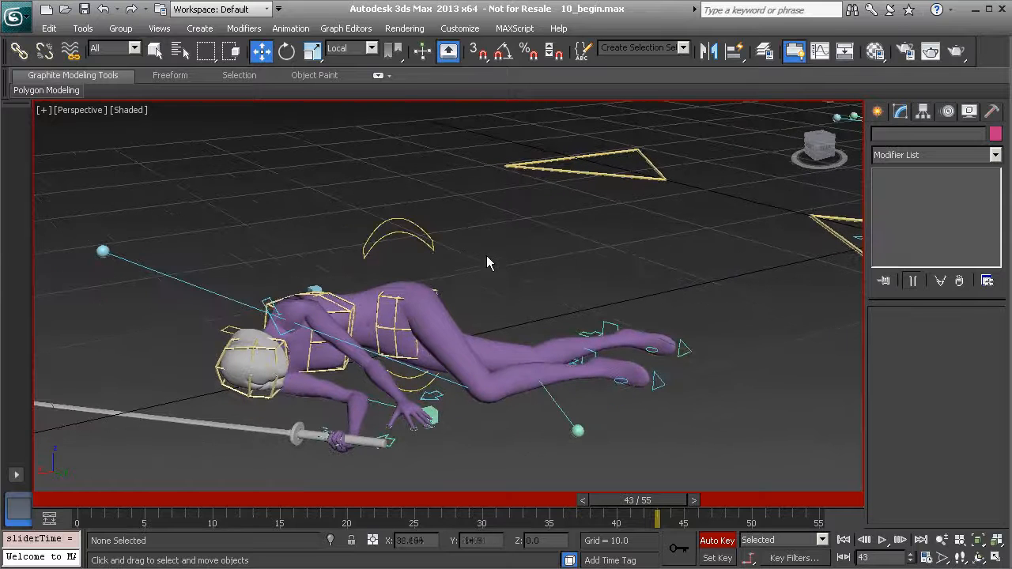
alt+middle_drag(413, 346, 419, 296)
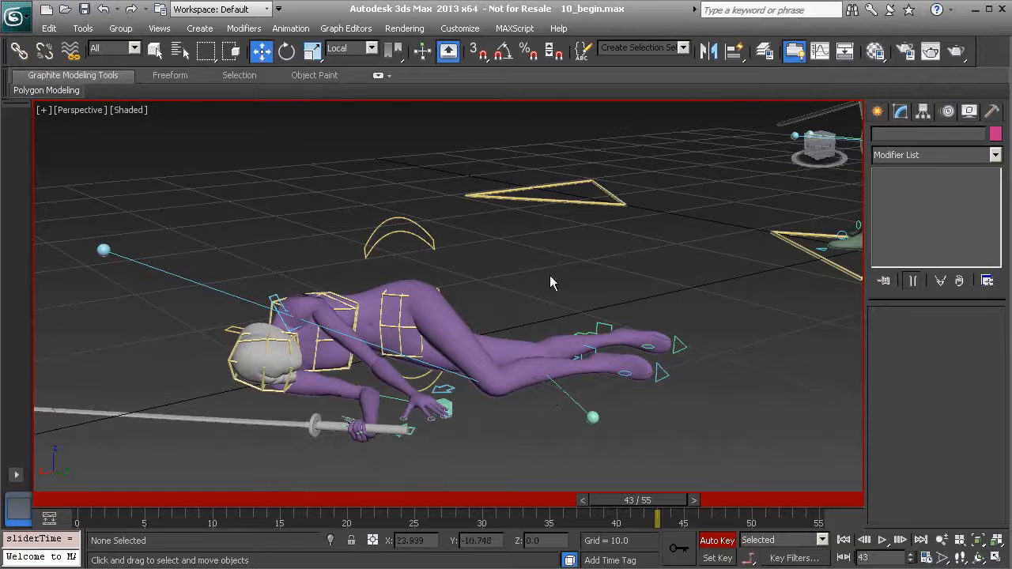
alt+middle_drag(459, 373, 516, 340)
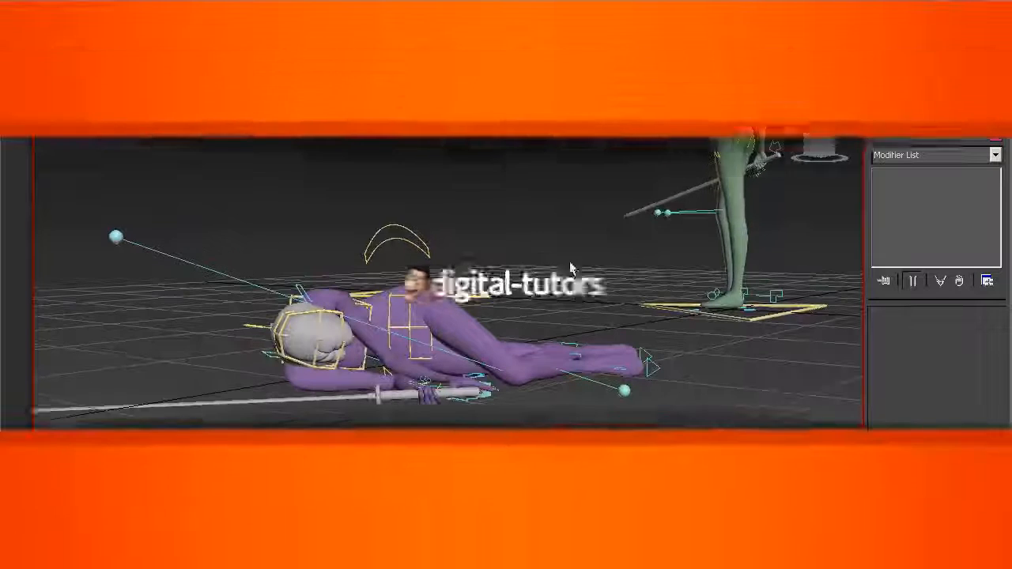